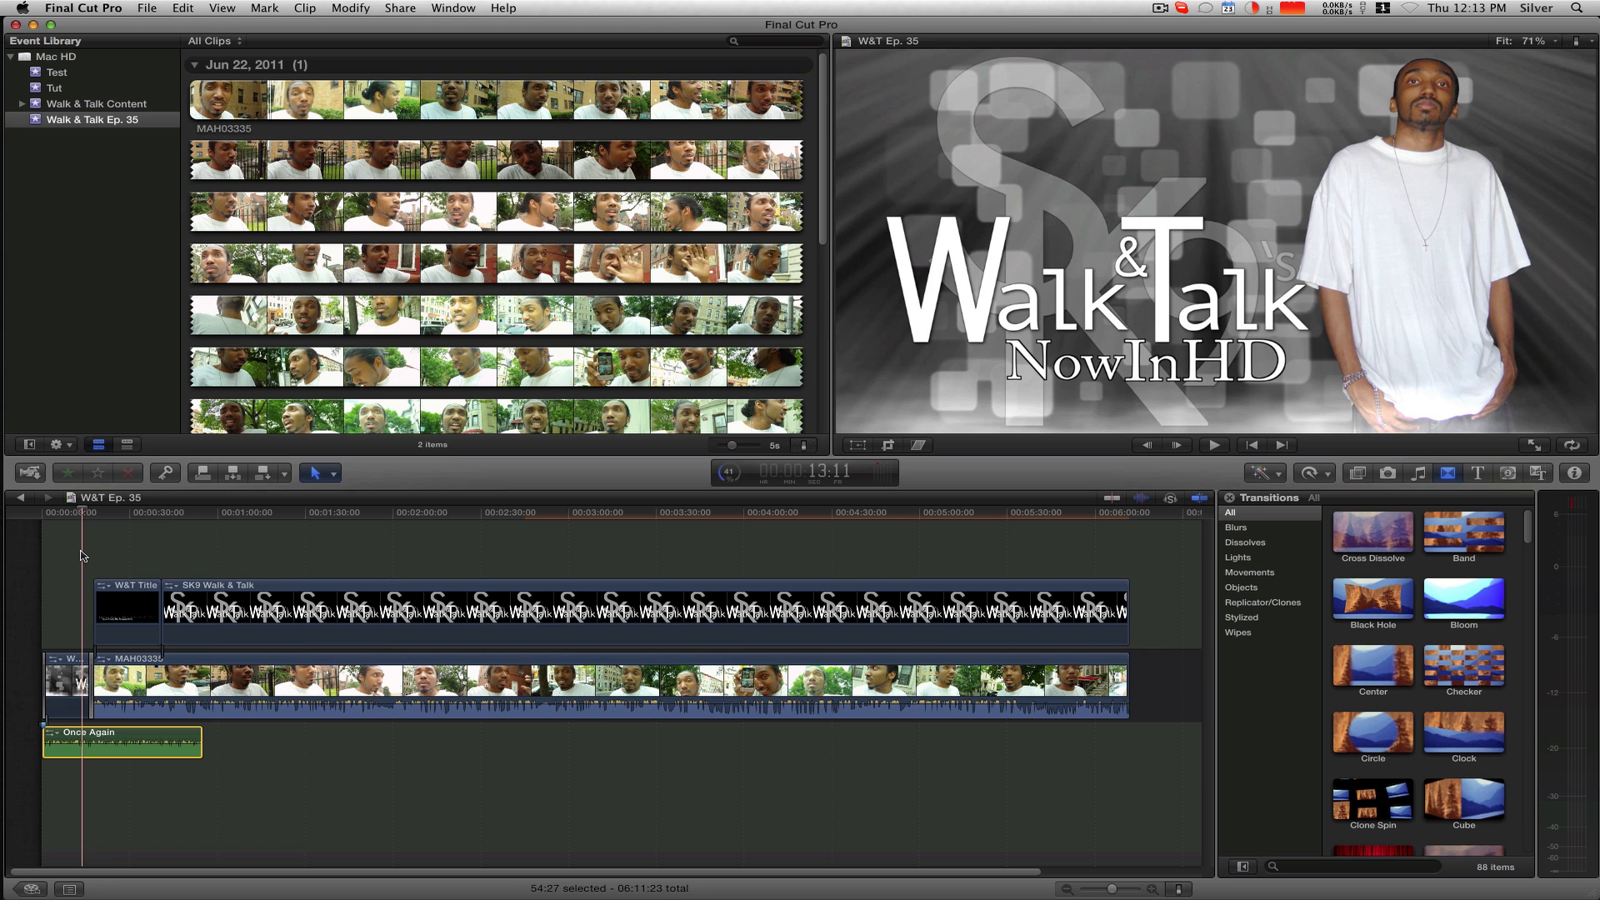
Step: Open the Precision Editor for the transition between the Walk and Talk Intro HD clip and MAH03335
{"action": "key", "text": "super+equal"}
{"action": "key", "text": "super+equal"}
{"action": "key", "text": "super+equal"}
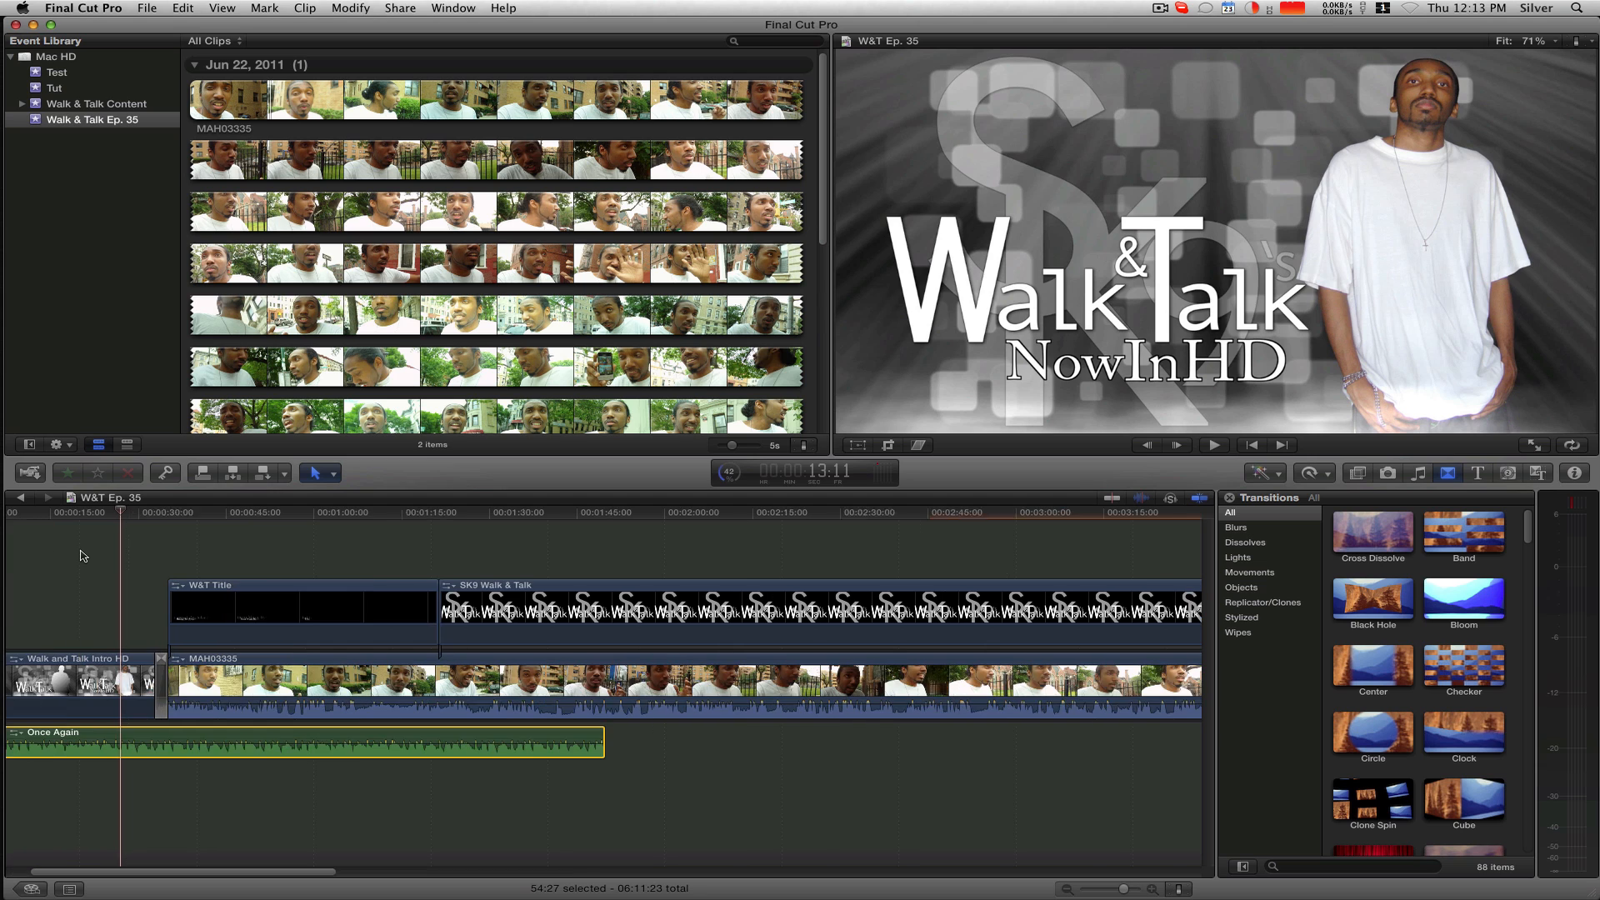
{"action": "key", "text": "super+equal"}
{"action": "key", "text": "super+equal"}
{"action": "key", "text": "super+equal"}
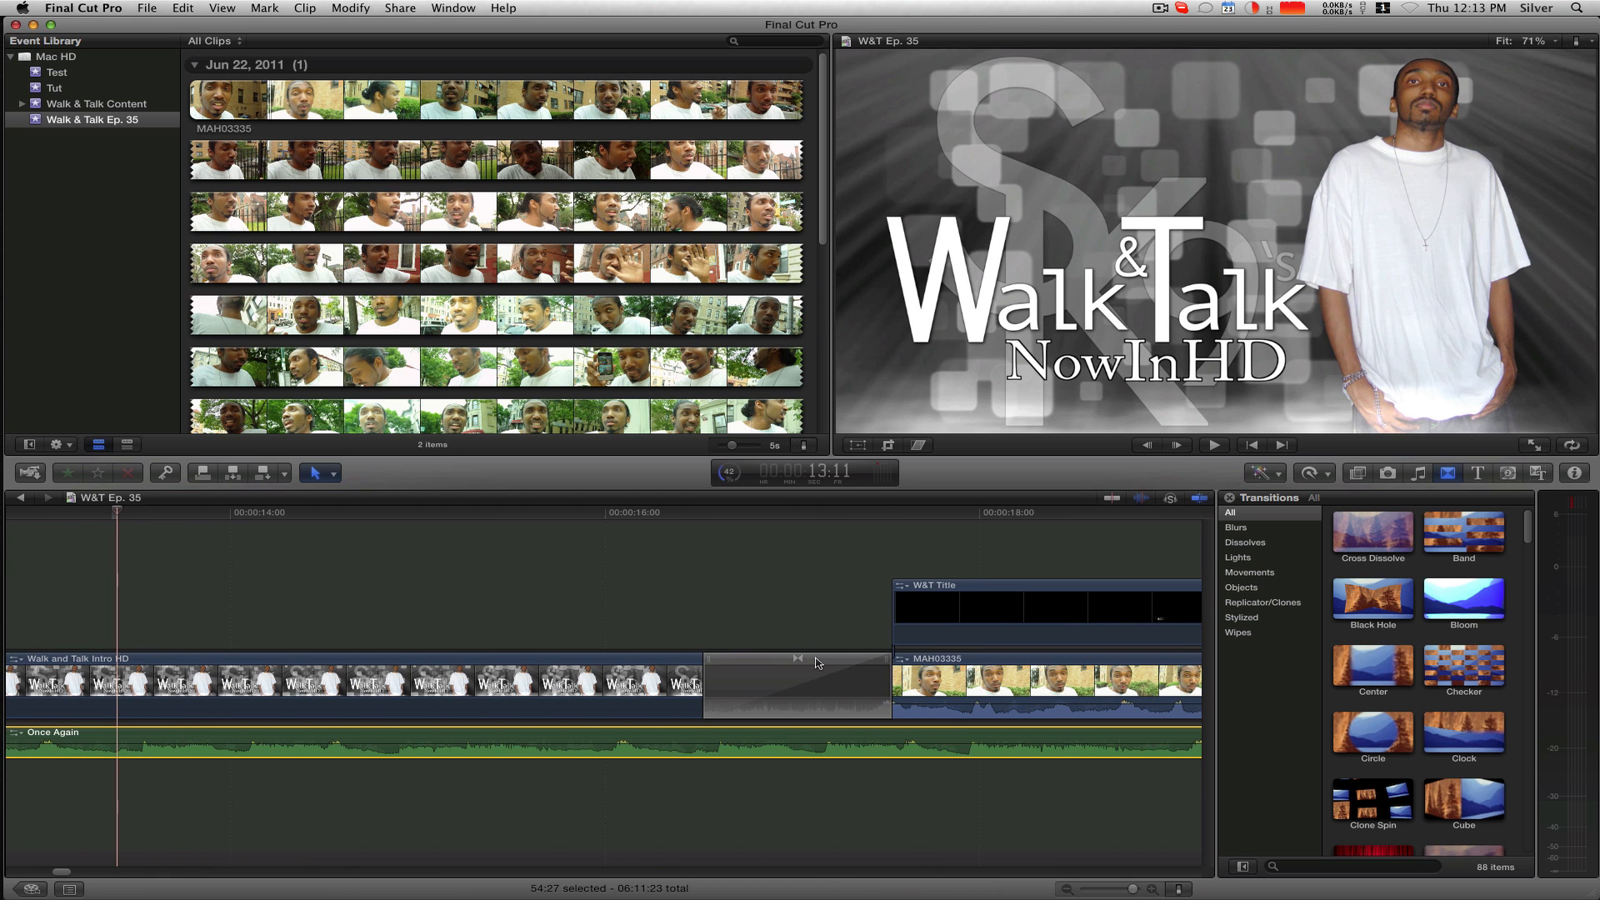
{"action": "left_click", "coordinate": [822, 666]}
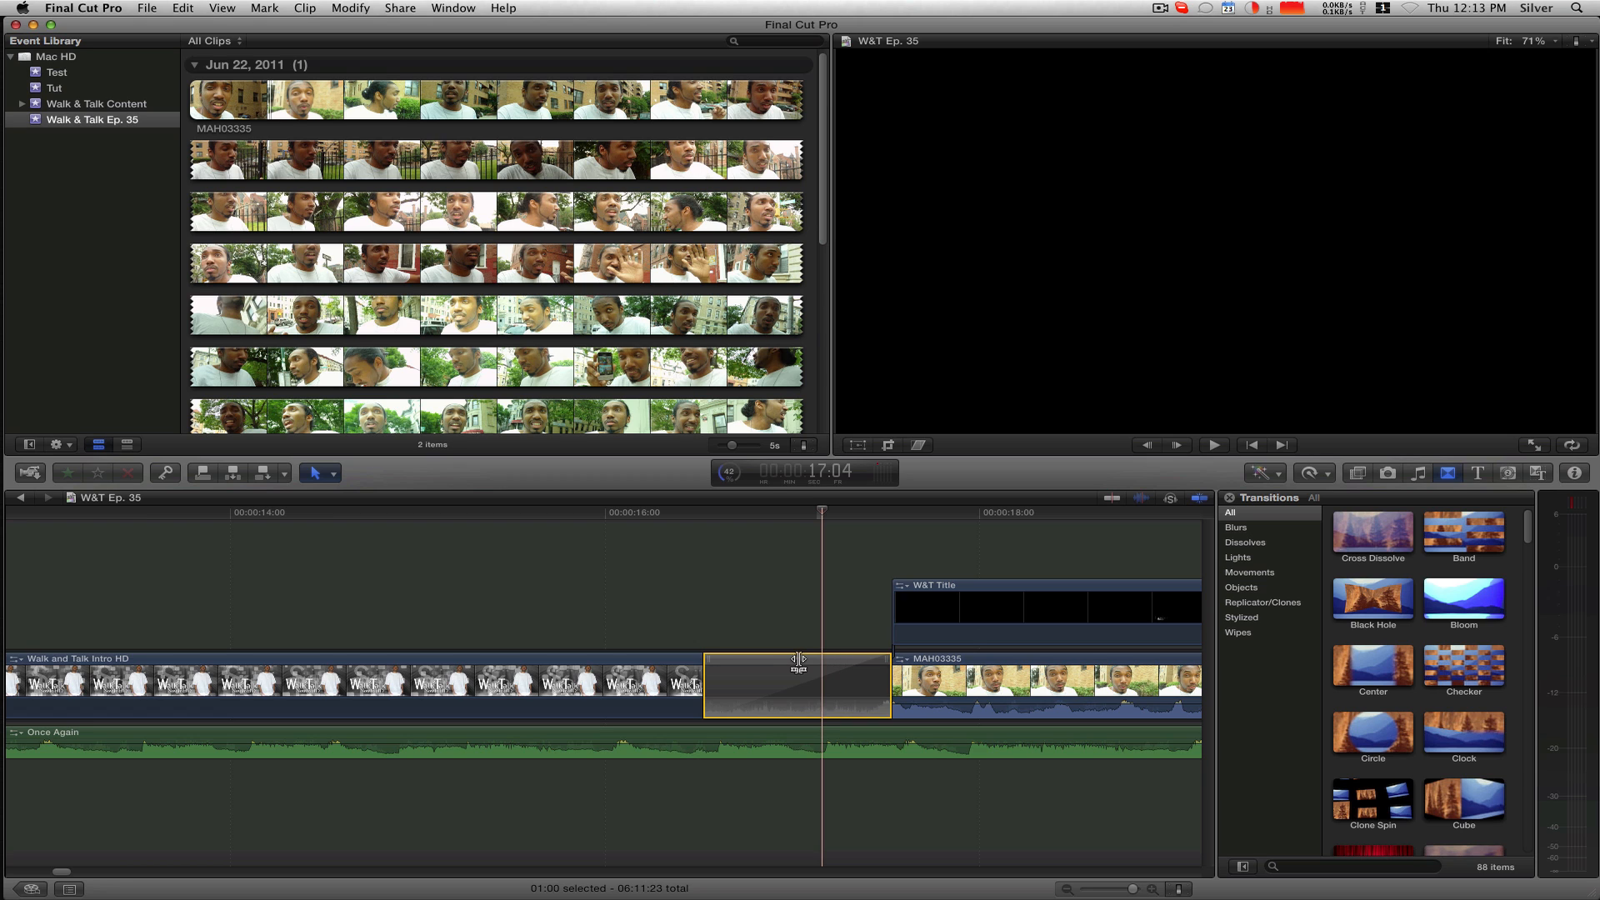
{"action": "left_click", "coordinate": [798, 659]}
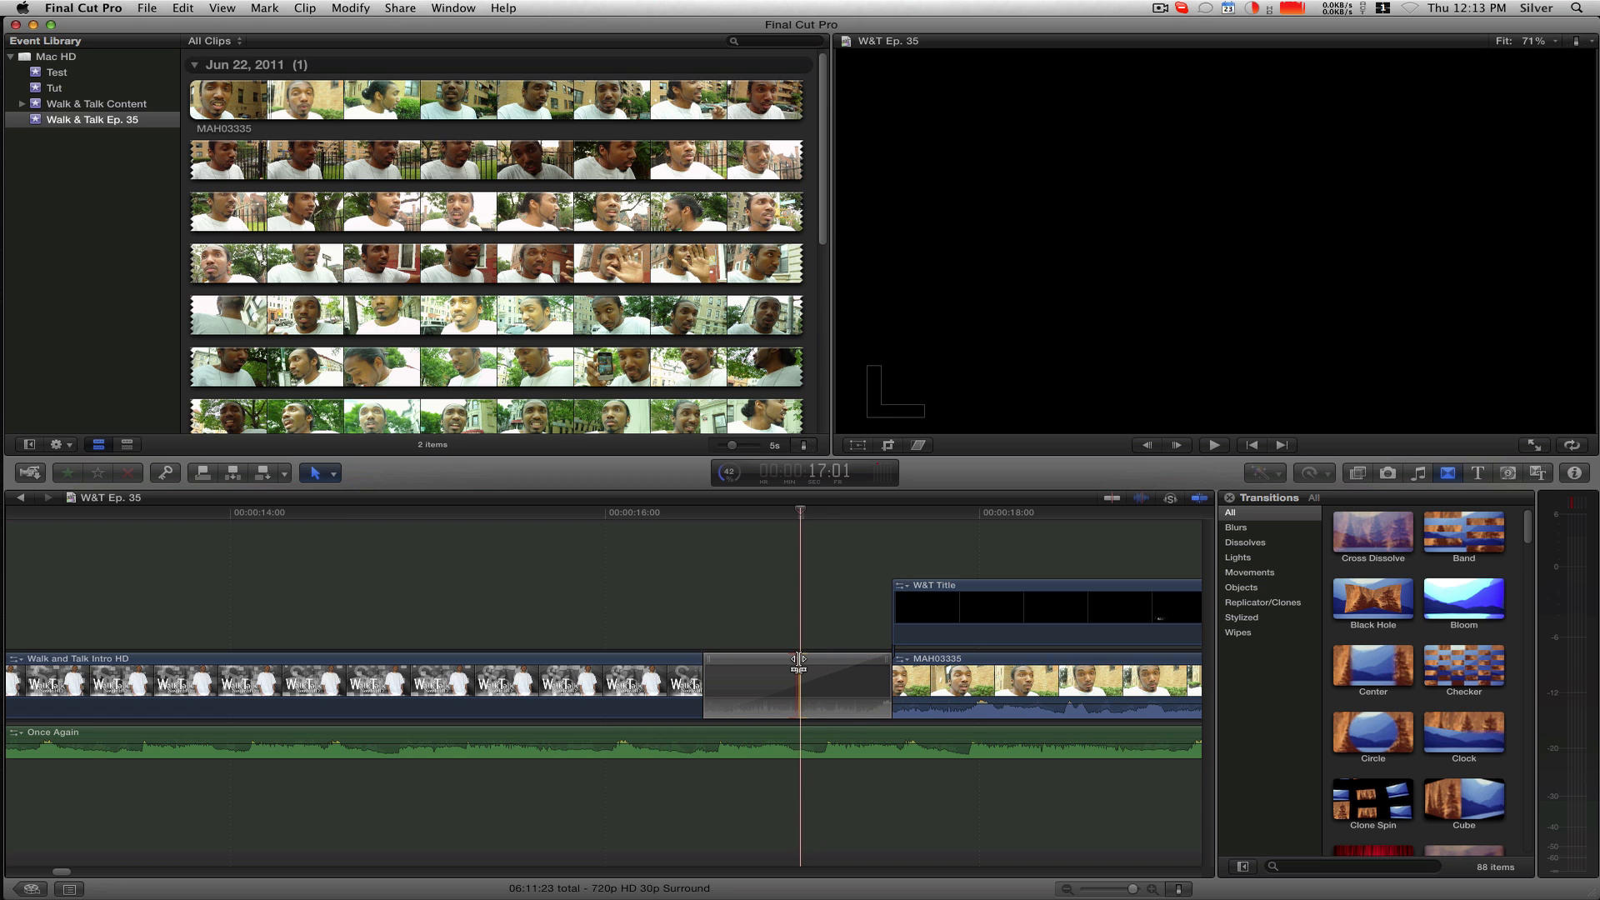
{"action": "double_click", "coordinate": [799, 659]}
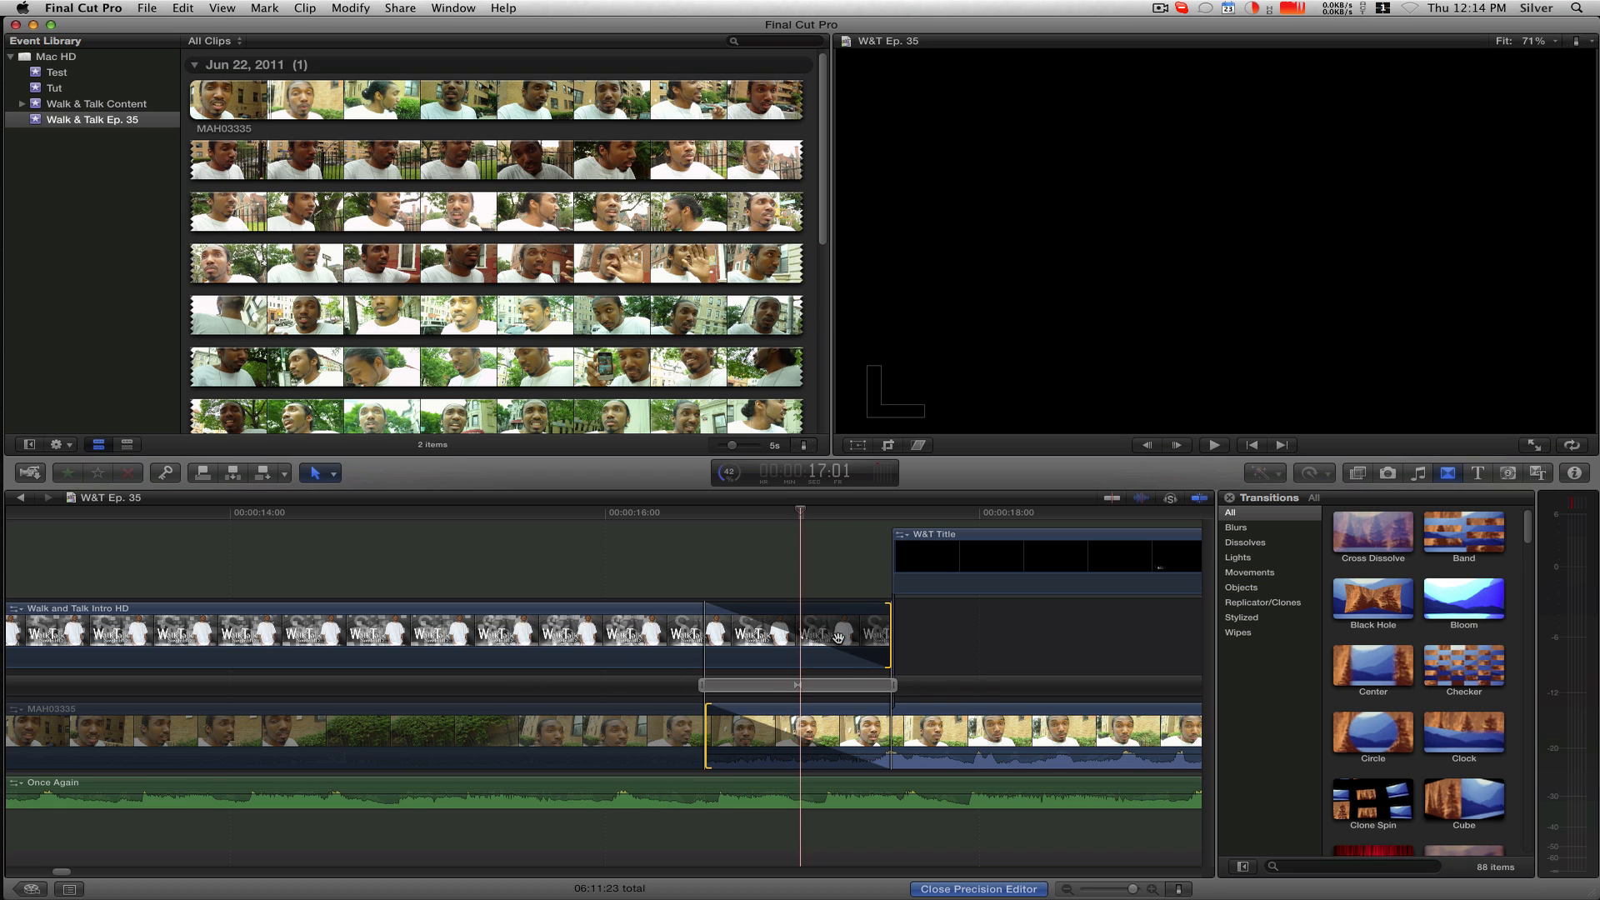
Step: Play through the transition and trim about 1 second off the end of the Walk and Talk Intro HD clip
{"action": "left_click", "coordinate": [271, 511]}
{"action": "key", "text": "space"}
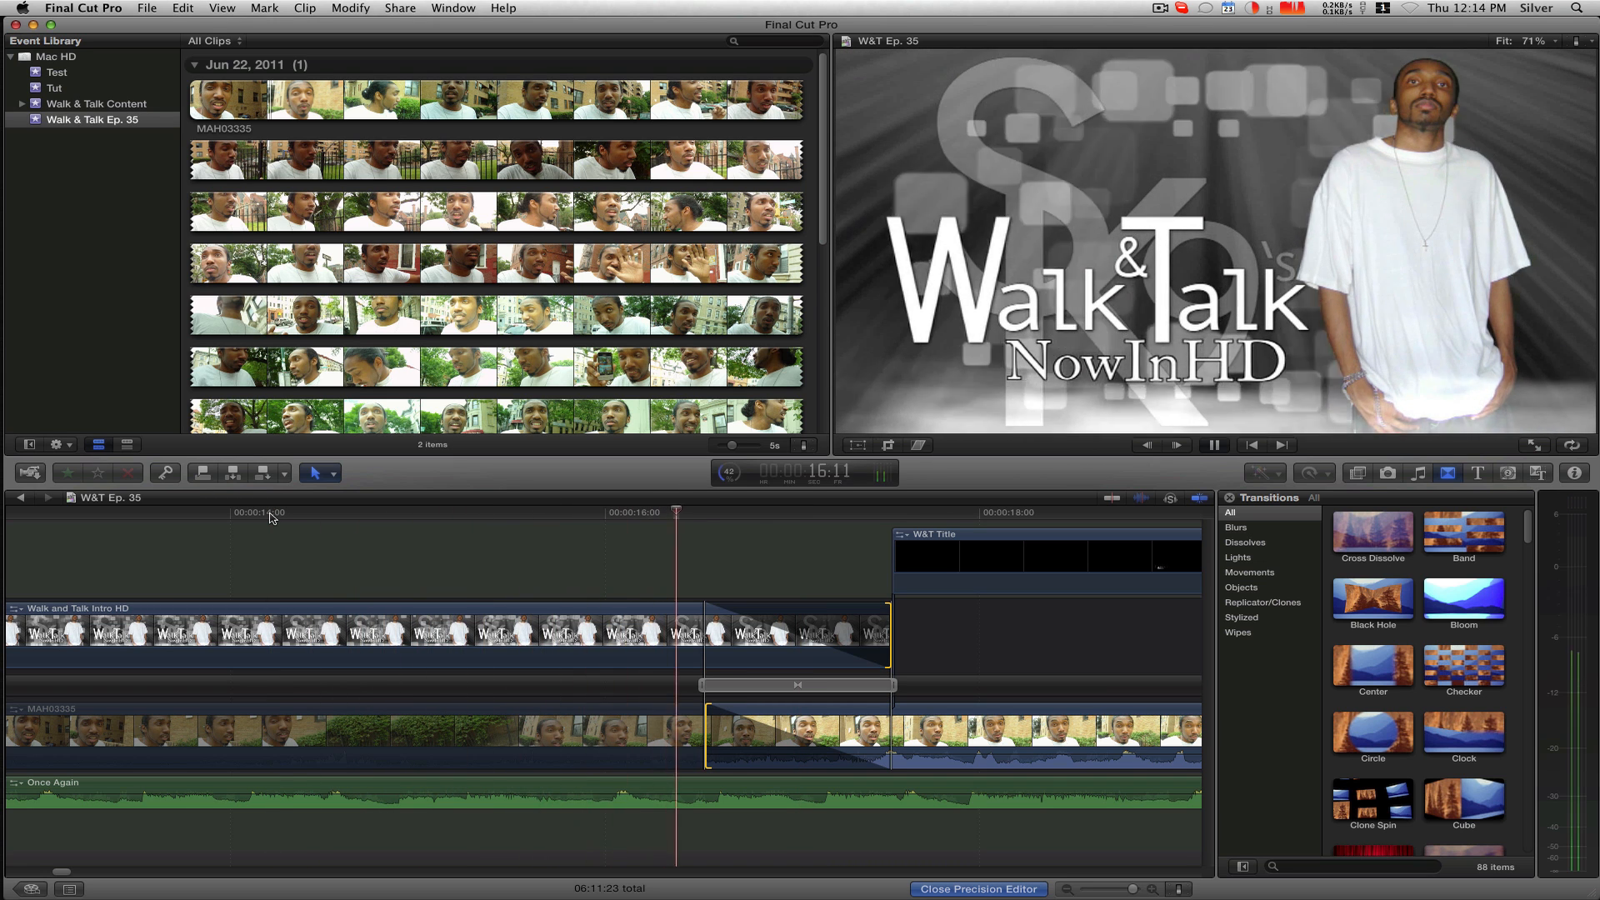
{"action": "key", "text": "space"}
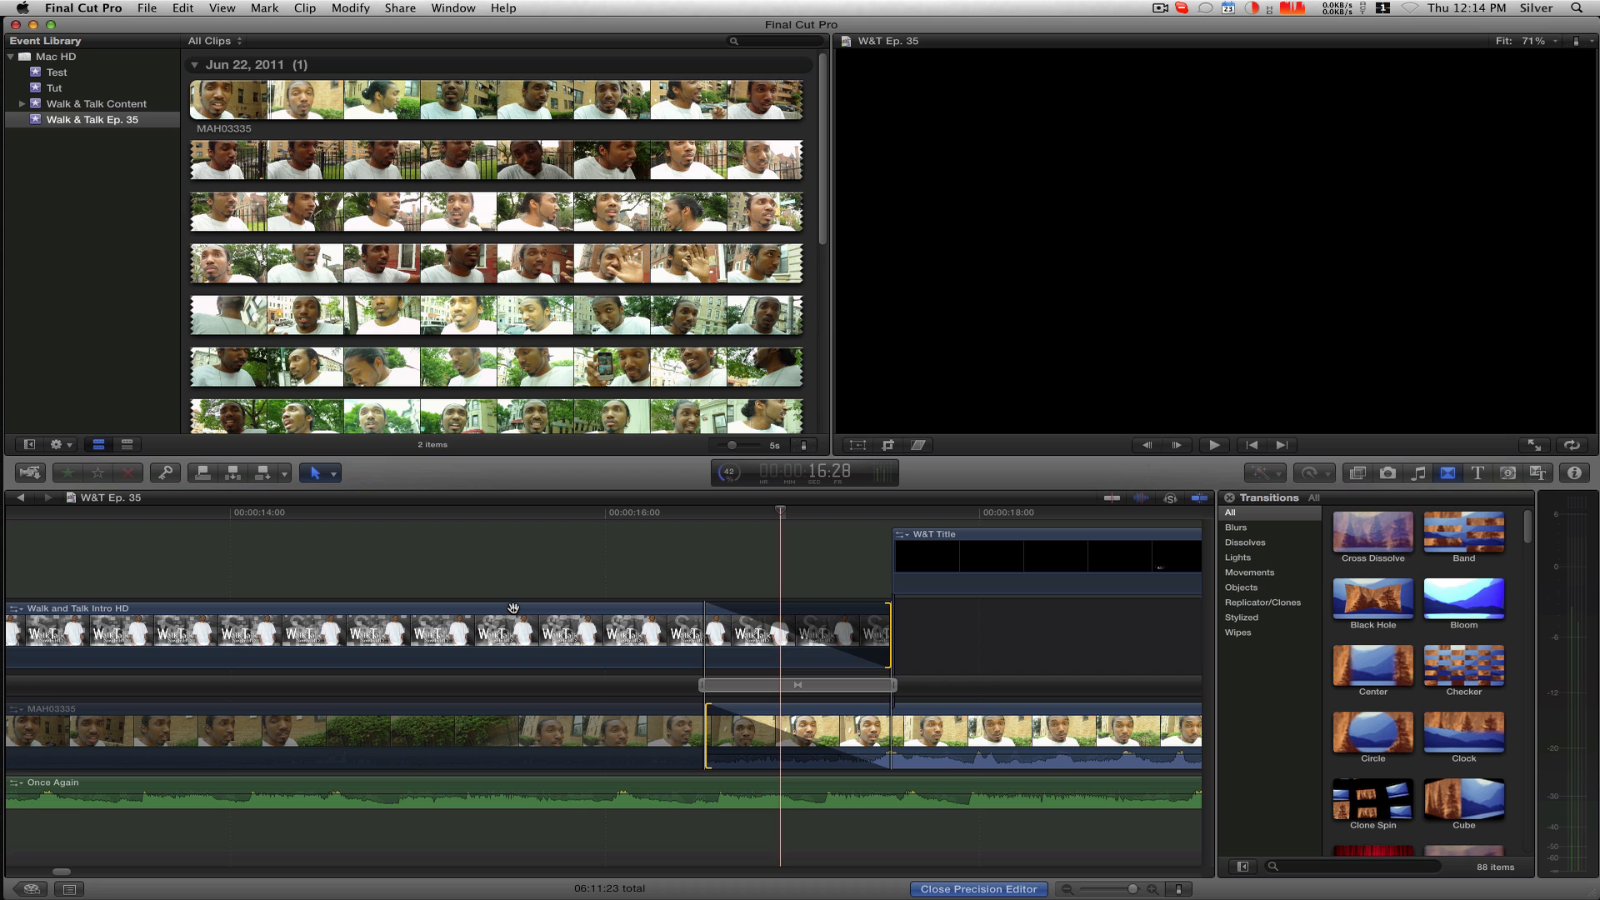
{"action": "left_click_drag", "start_coordinate": [512, 614], "coordinate": [708, 619]}
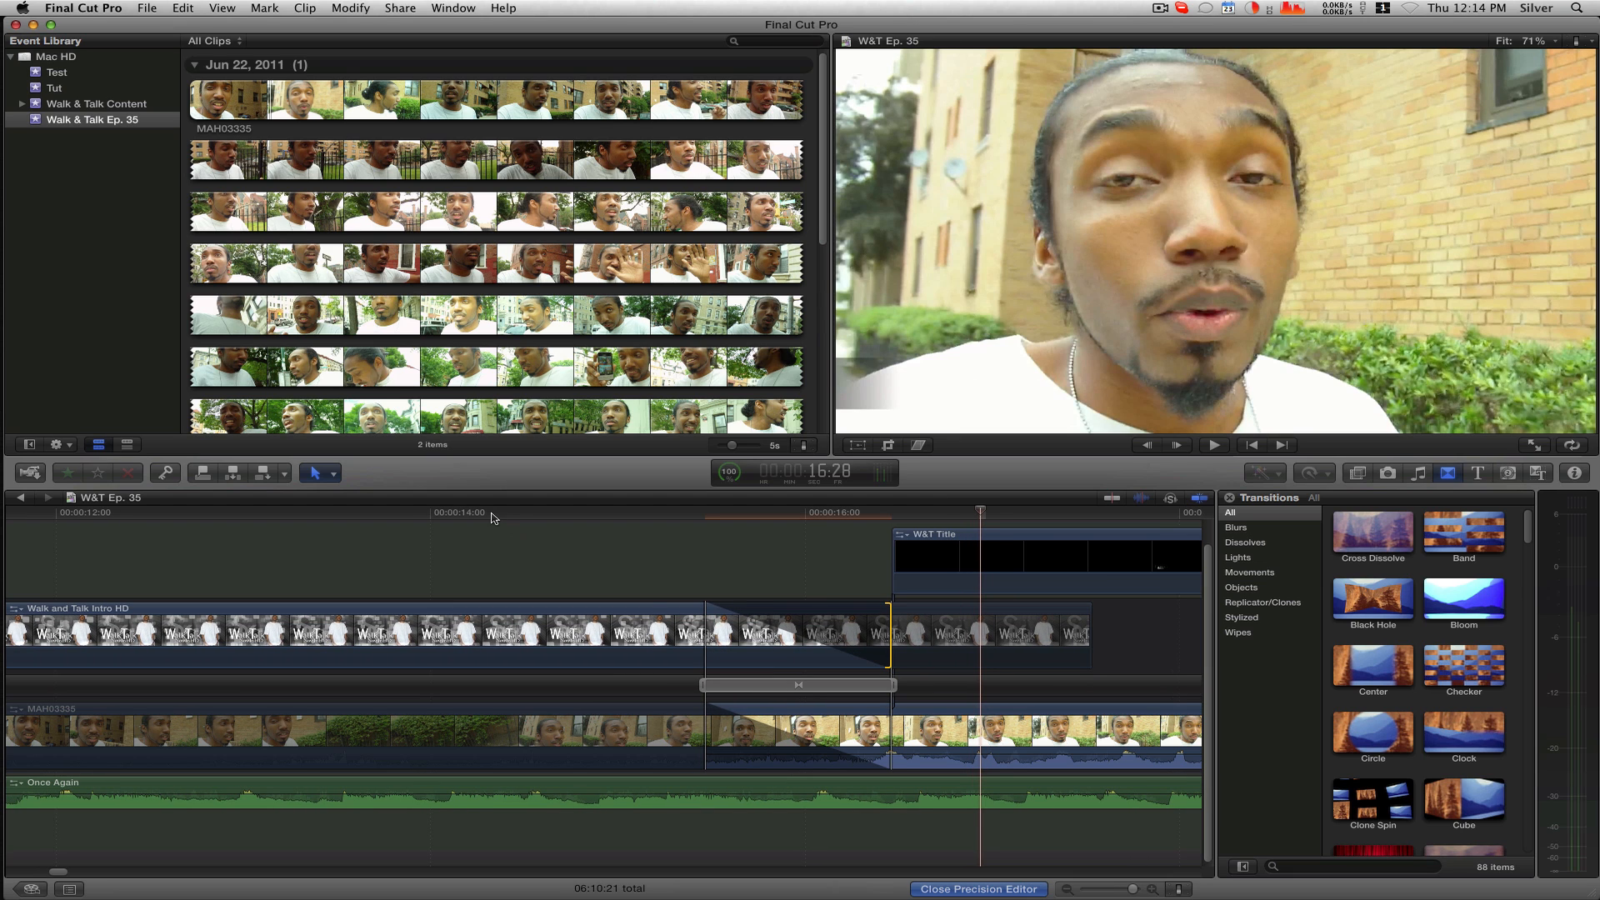
Step: Replay the intro and trim its end further so the transition into MAH03335 starts at about 13:22
{"action": "left_click_drag", "start_coordinate": [491, 518], "coordinate": [64, 526]}
{"action": "key", "text": "super+minus"}
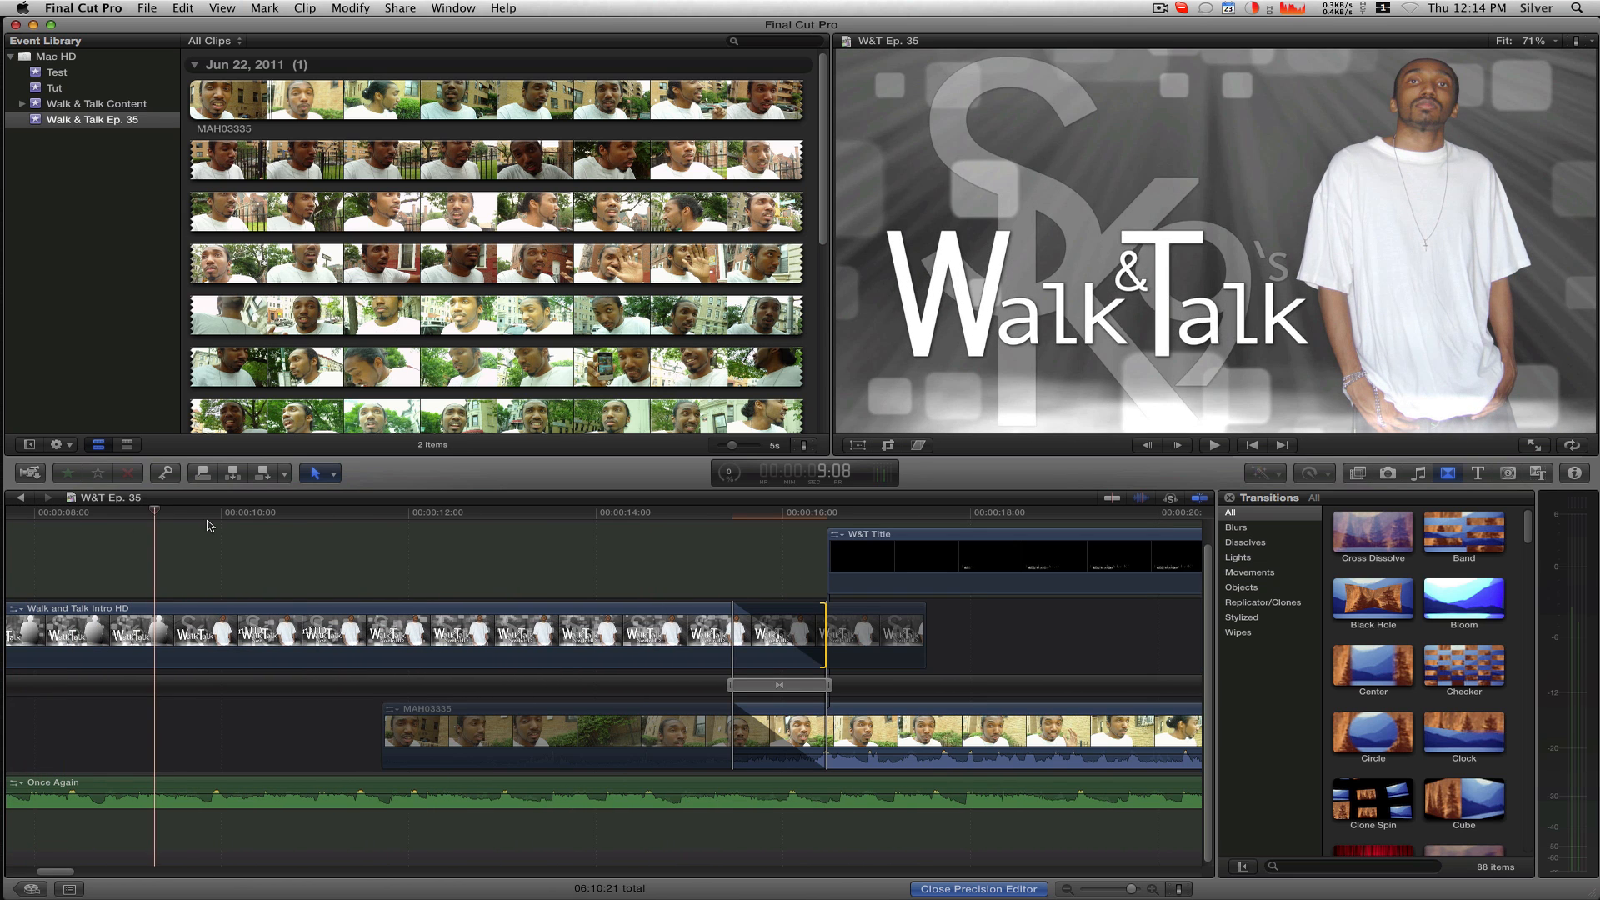
{"action": "key", "text": "space"}
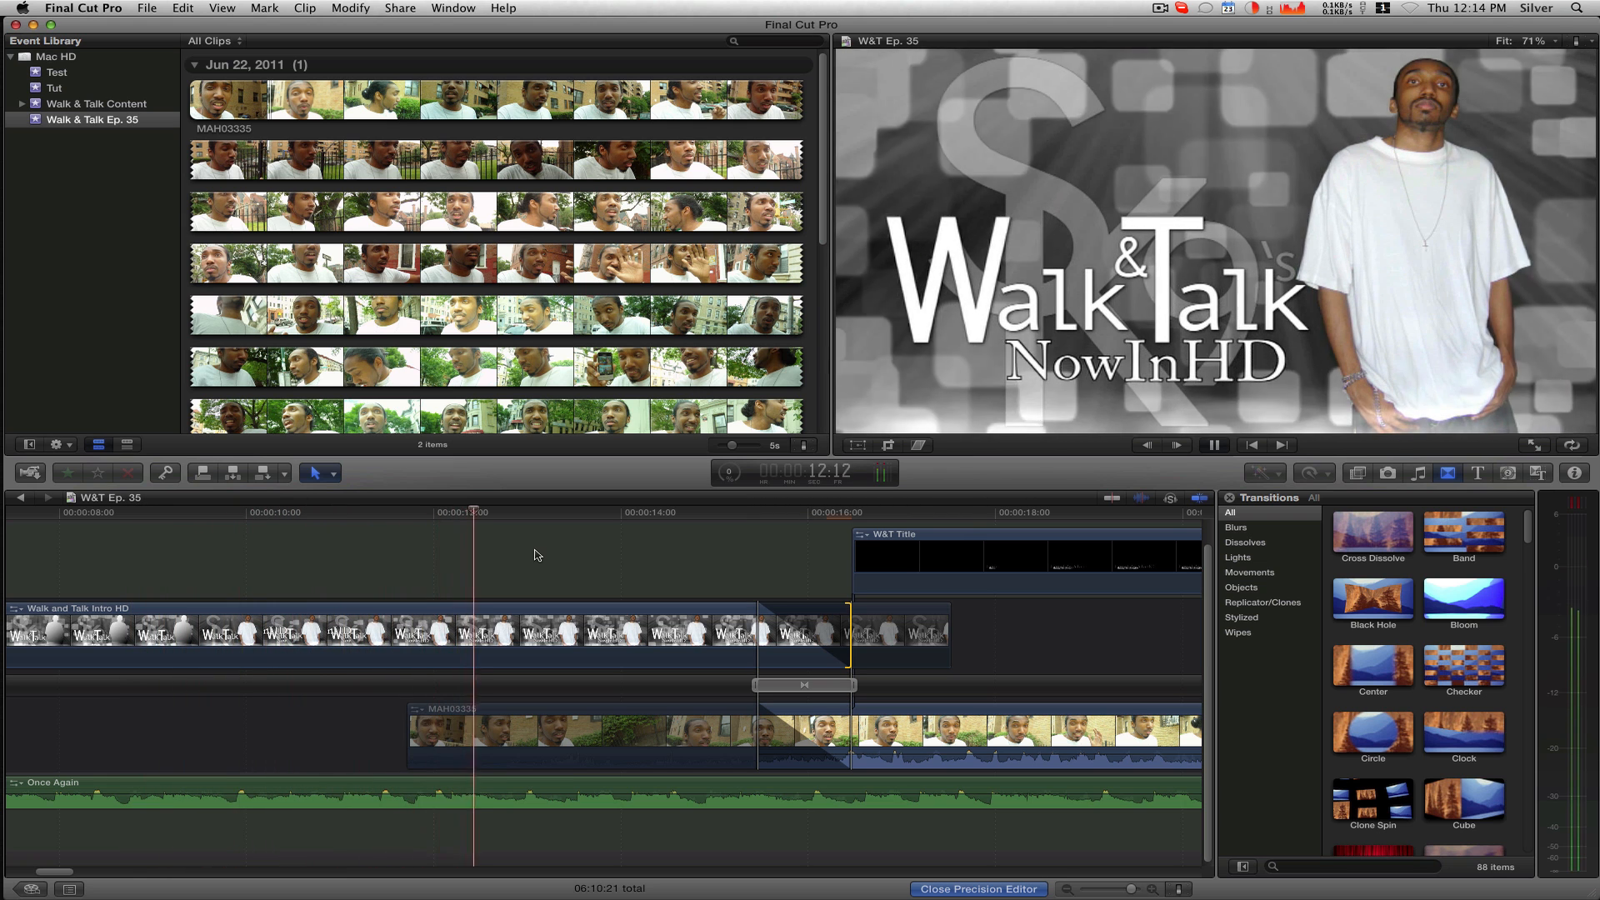
{"action": "key", "text": "space"}
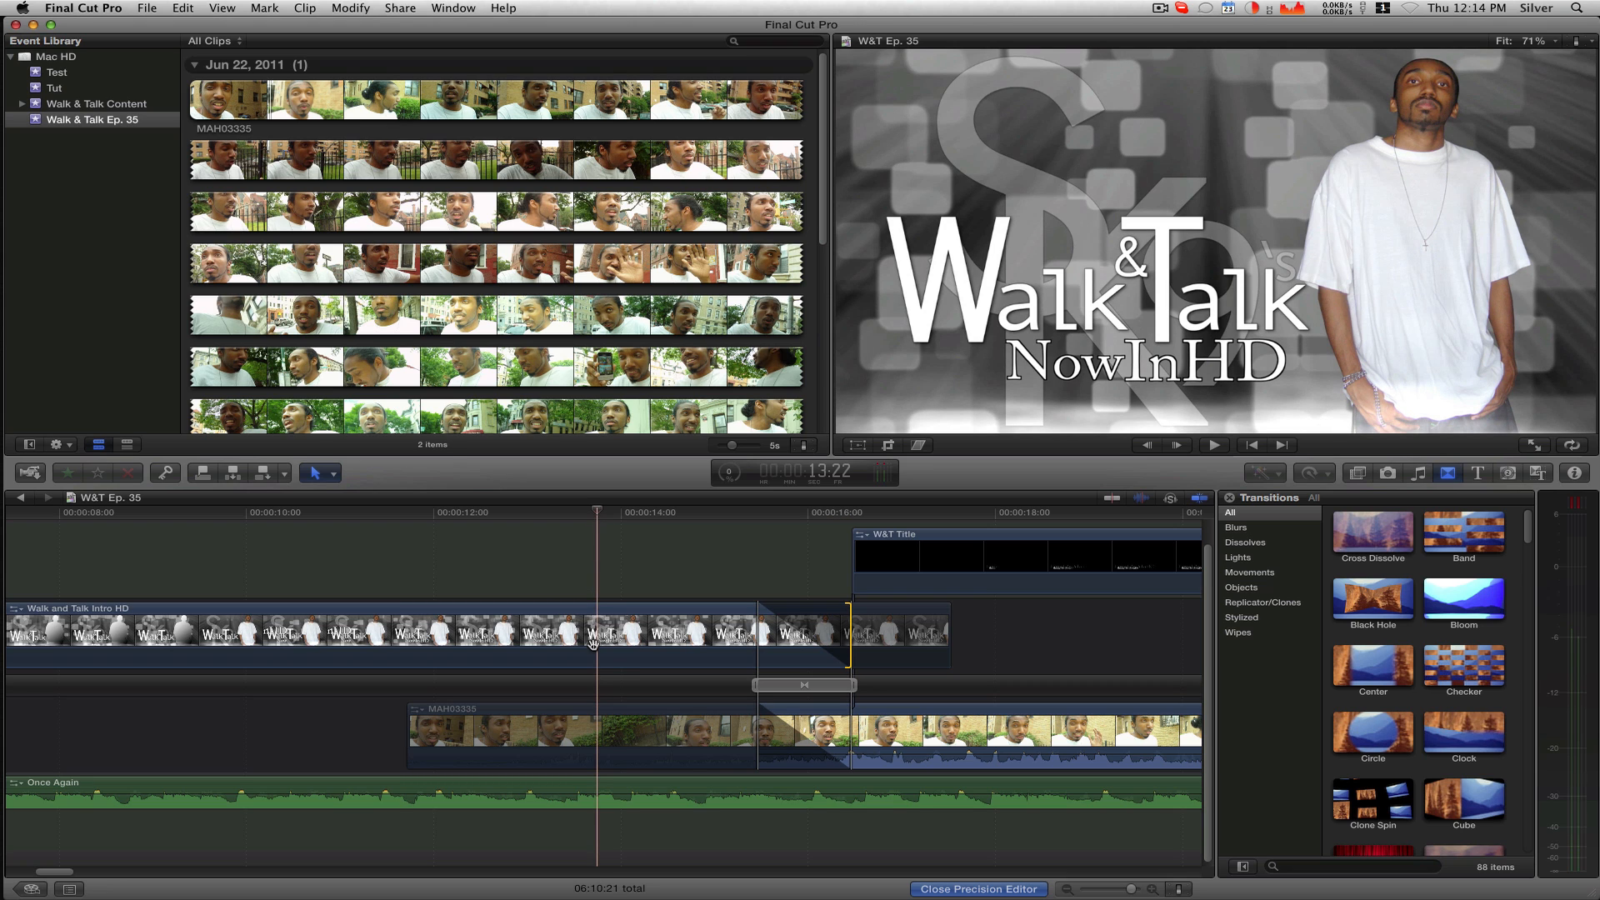
{"action": "left_click_drag", "start_coordinate": [575, 614], "coordinate": [741, 614]}
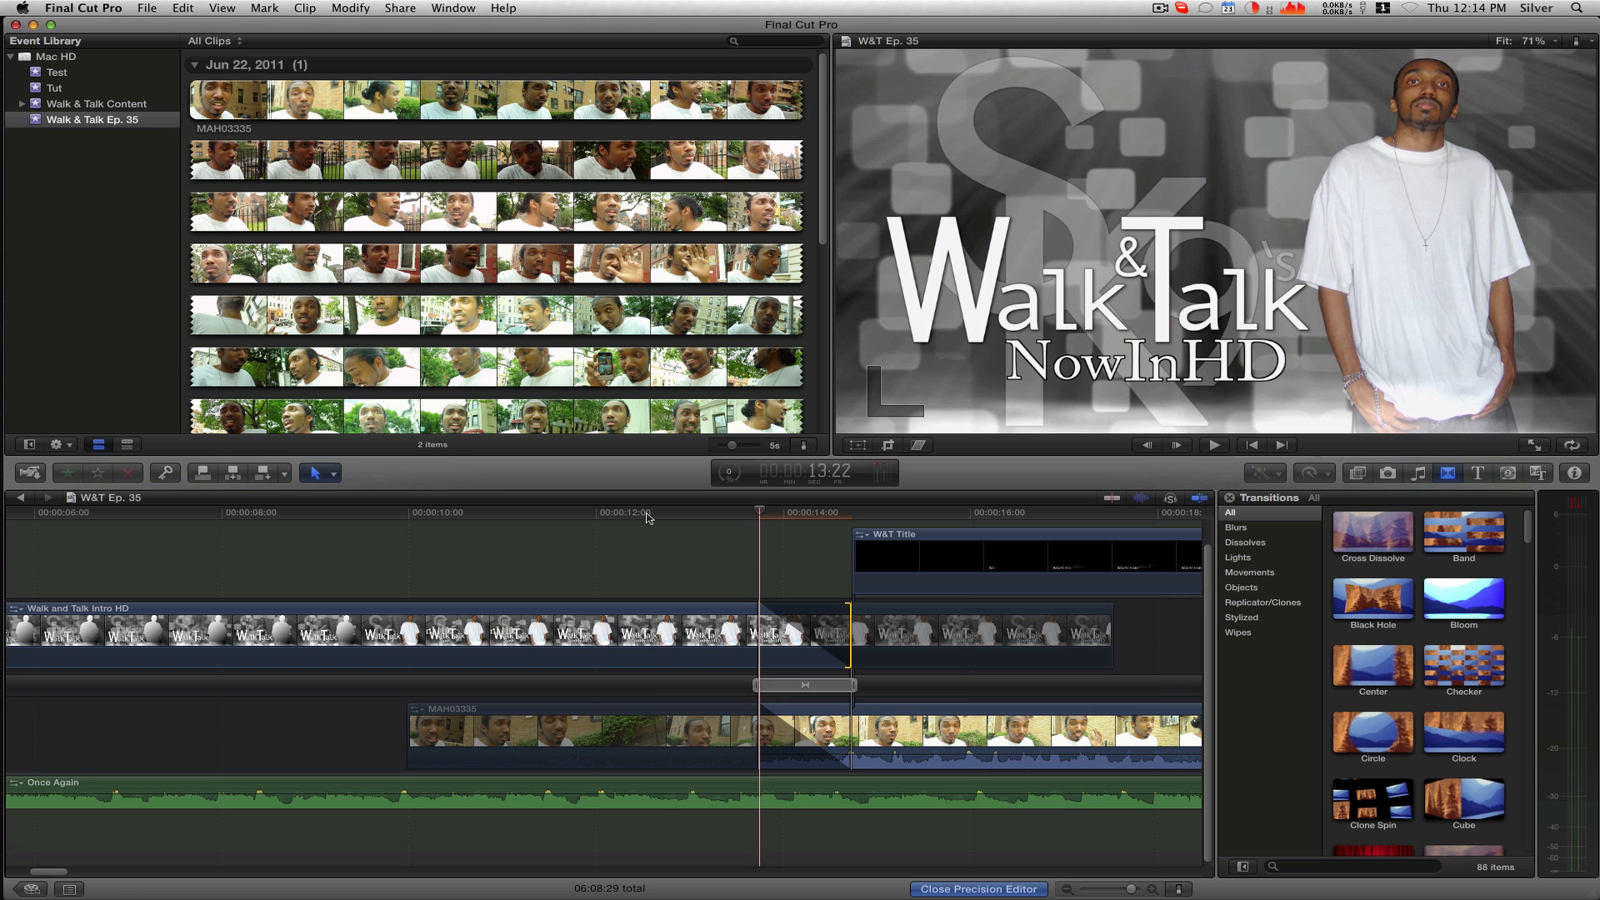
Step: Replay the edit, trim about 6 more frames off the intro's end, and close the Precision Editor
{"action": "left_click_drag", "start_coordinate": [648, 517], "coordinate": [483, 517]}
{"action": "left_click", "coordinate": [400, 517]}
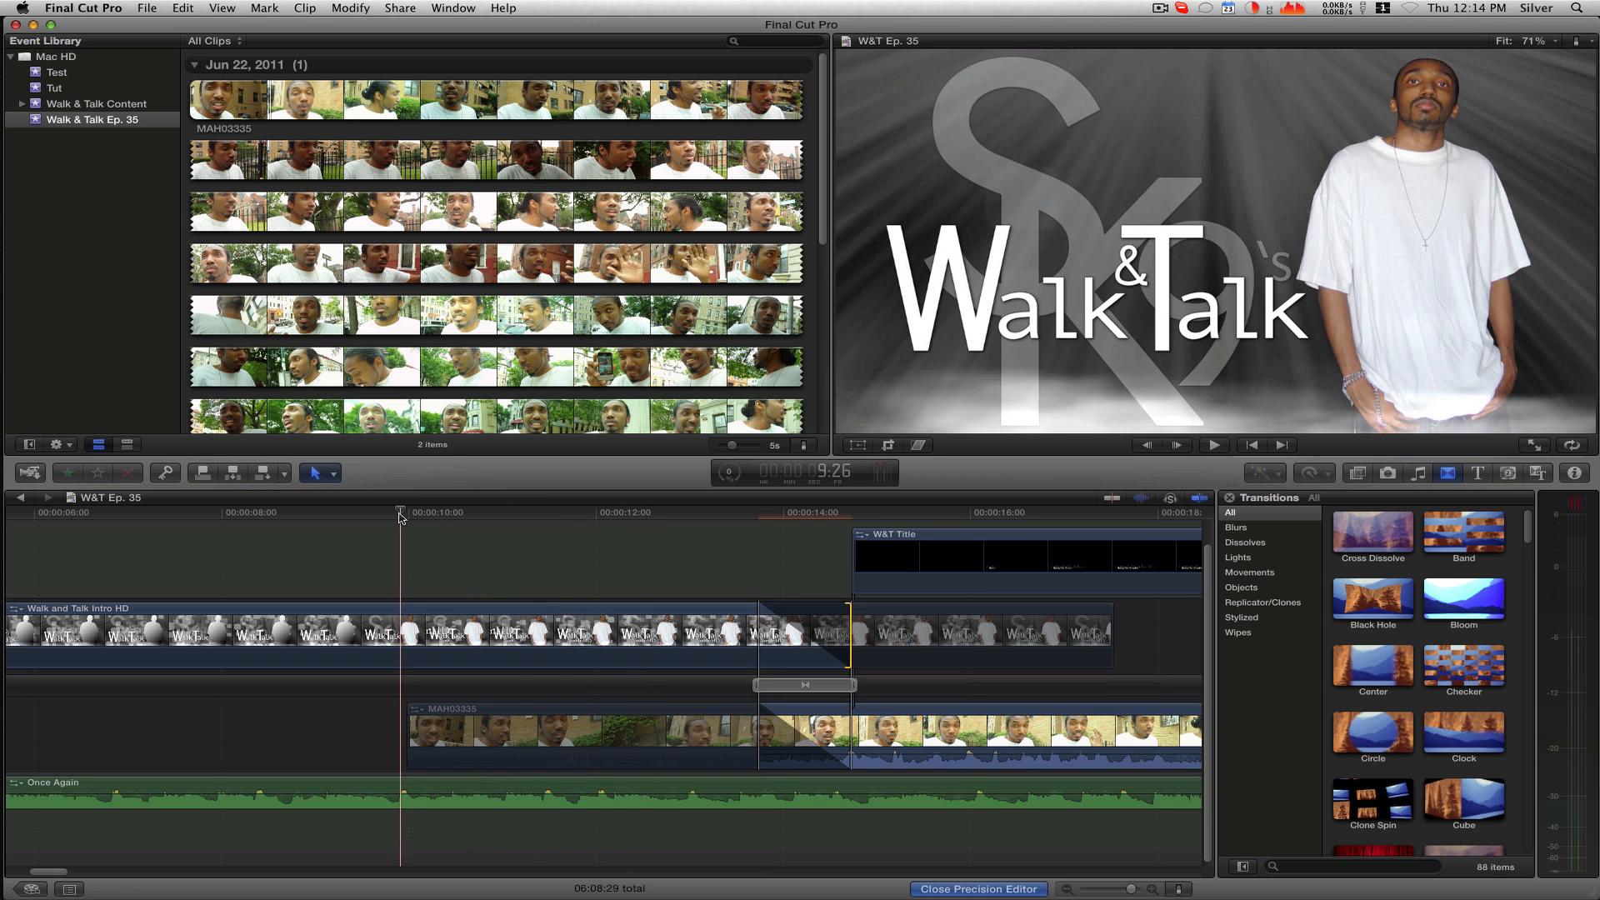
{"action": "key", "text": "space"}
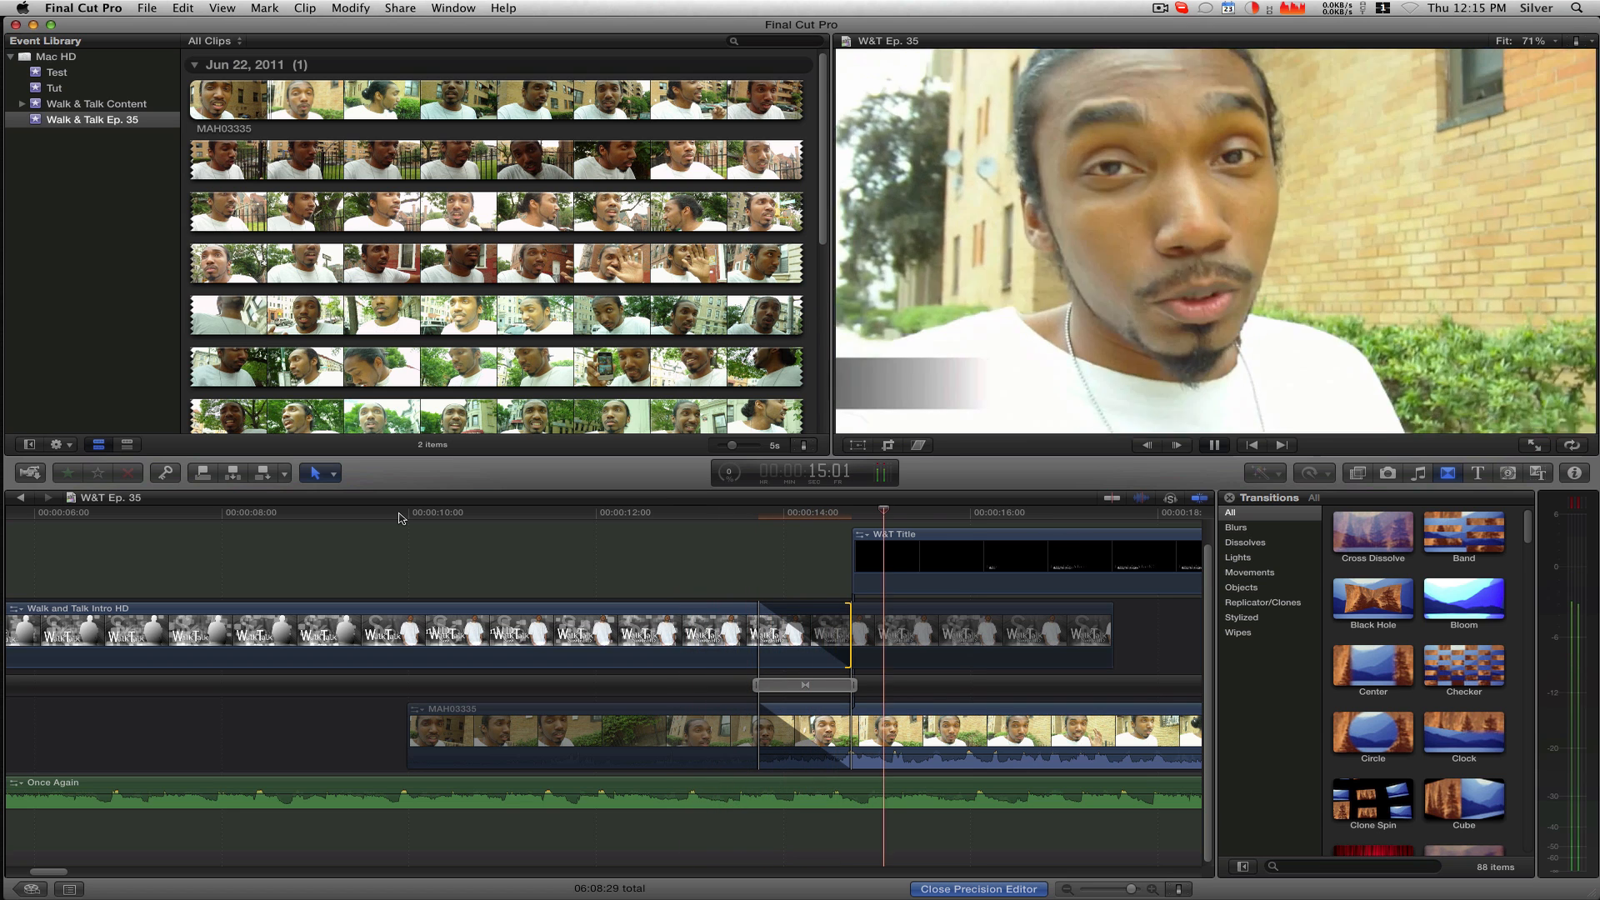
{"action": "key", "text": "space"}
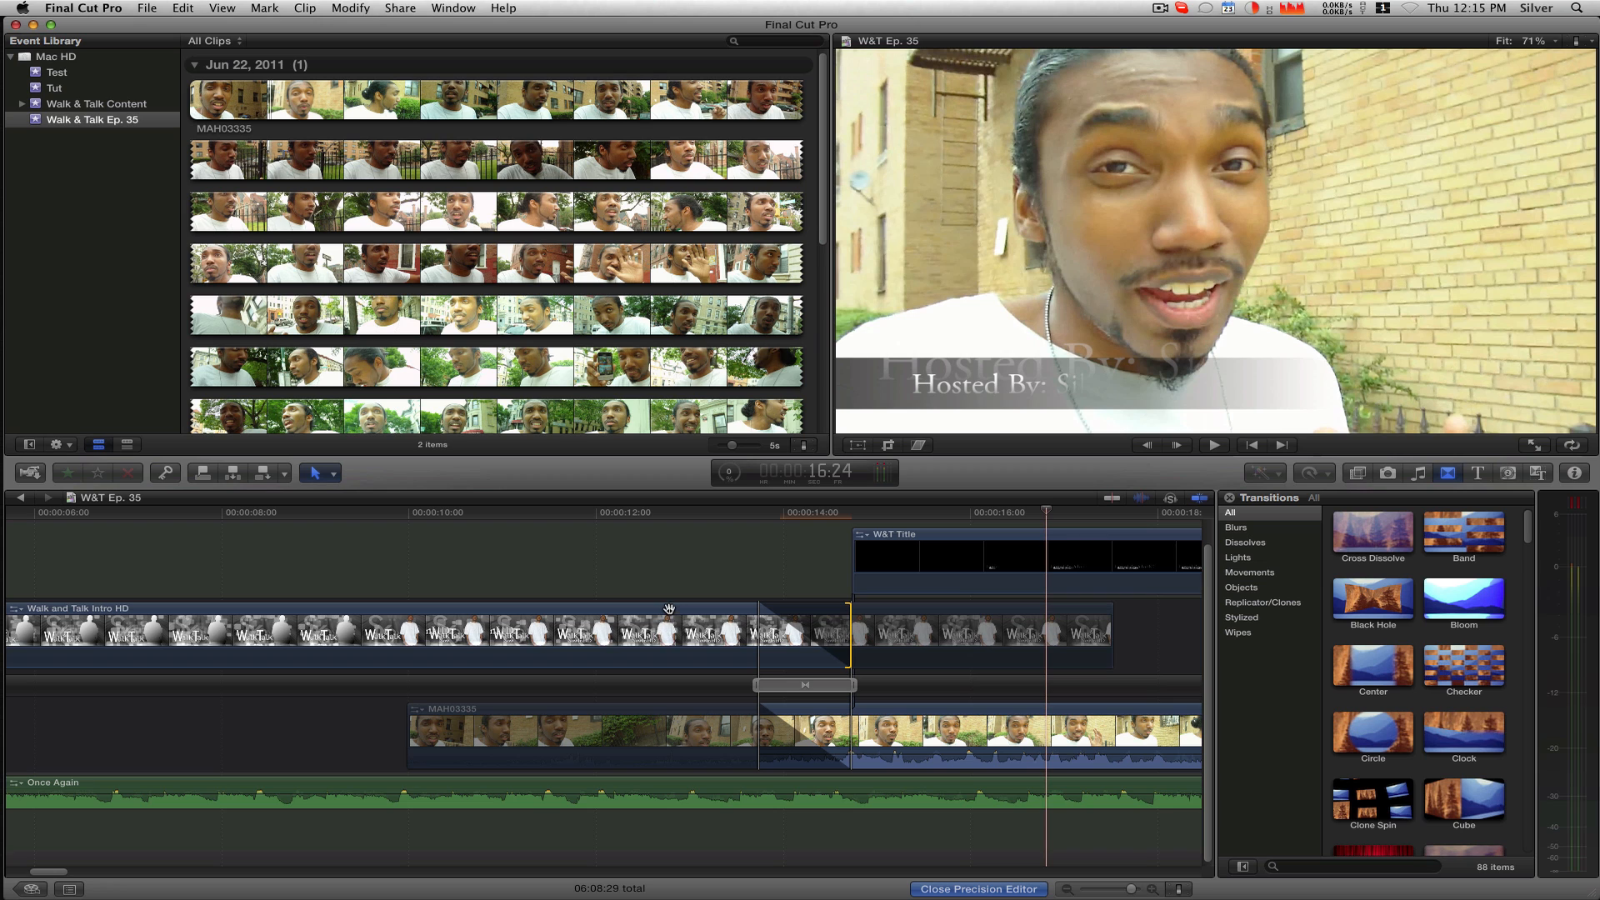
{"action": "left_click_drag", "start_coordinate": [672, 610], "coordinate": [687, 611]}
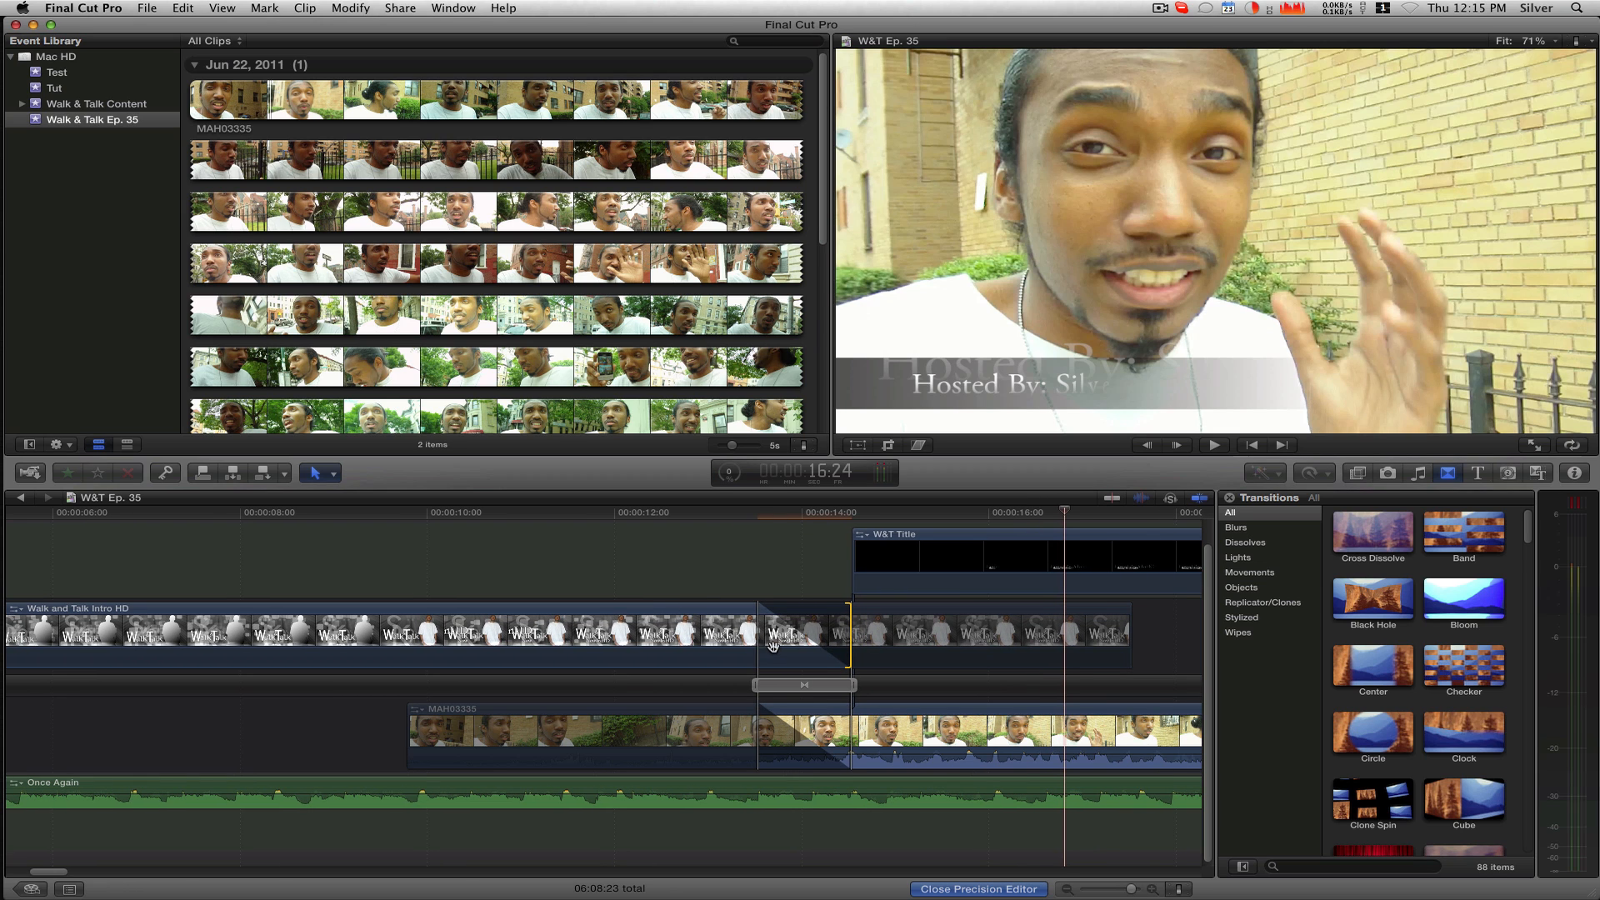
{"action": "left_click", "coordinate": [1016, 889]}
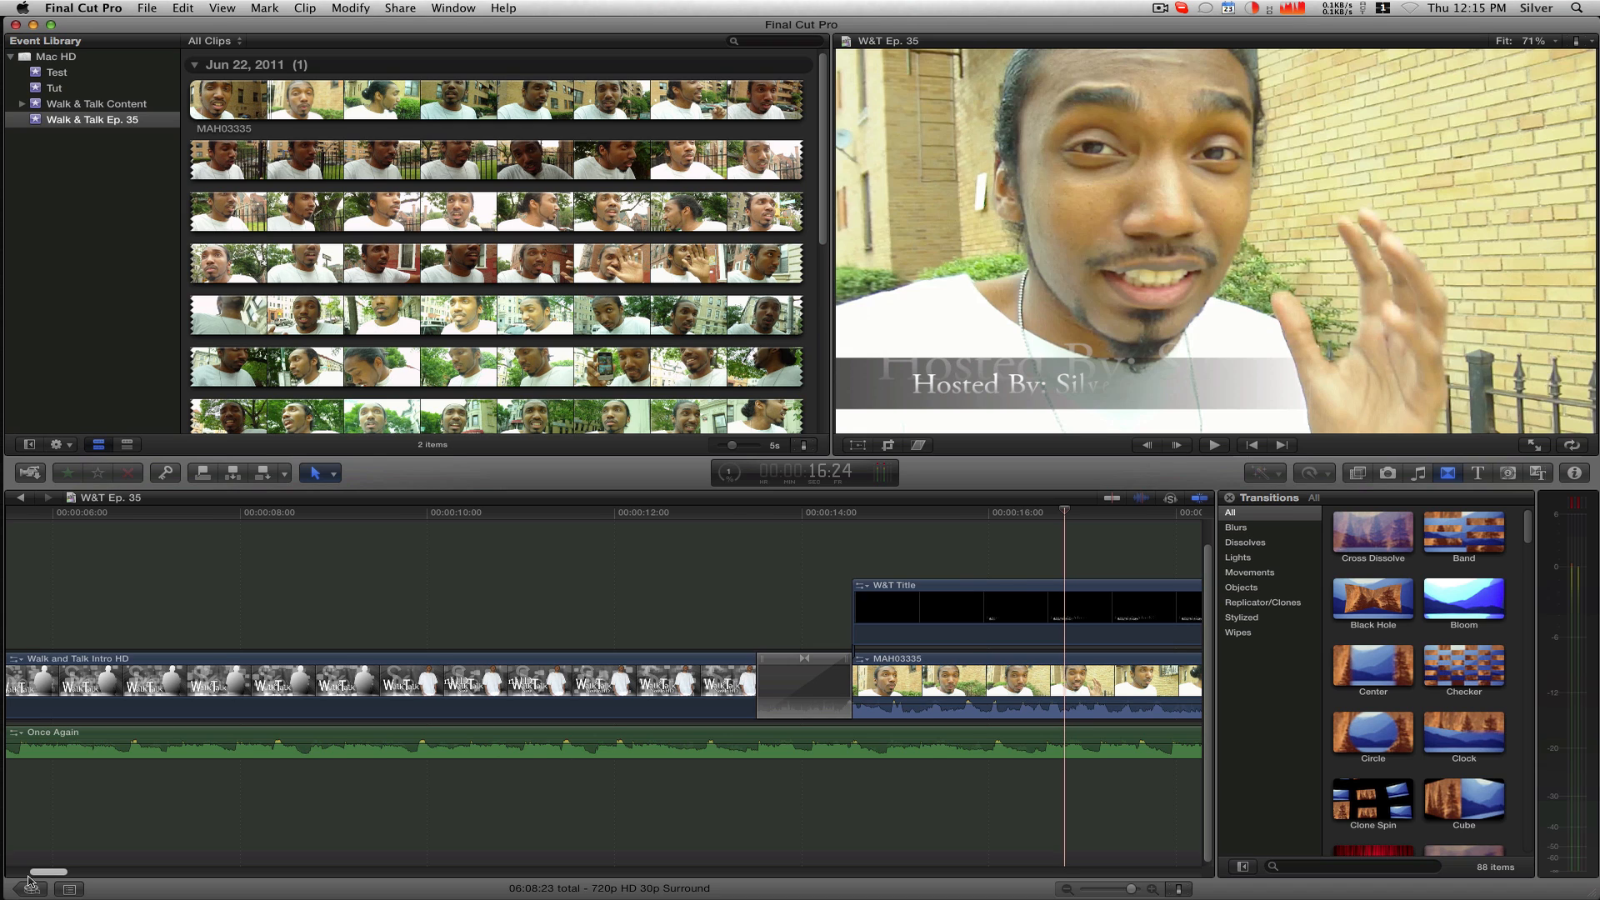
Step: Add a short fade-in at the very start of the Once Again music clip and play back the opening
{"action": "left_click_drag", "start_coordinate": [48, 872], "coordinate": [28, 872]}
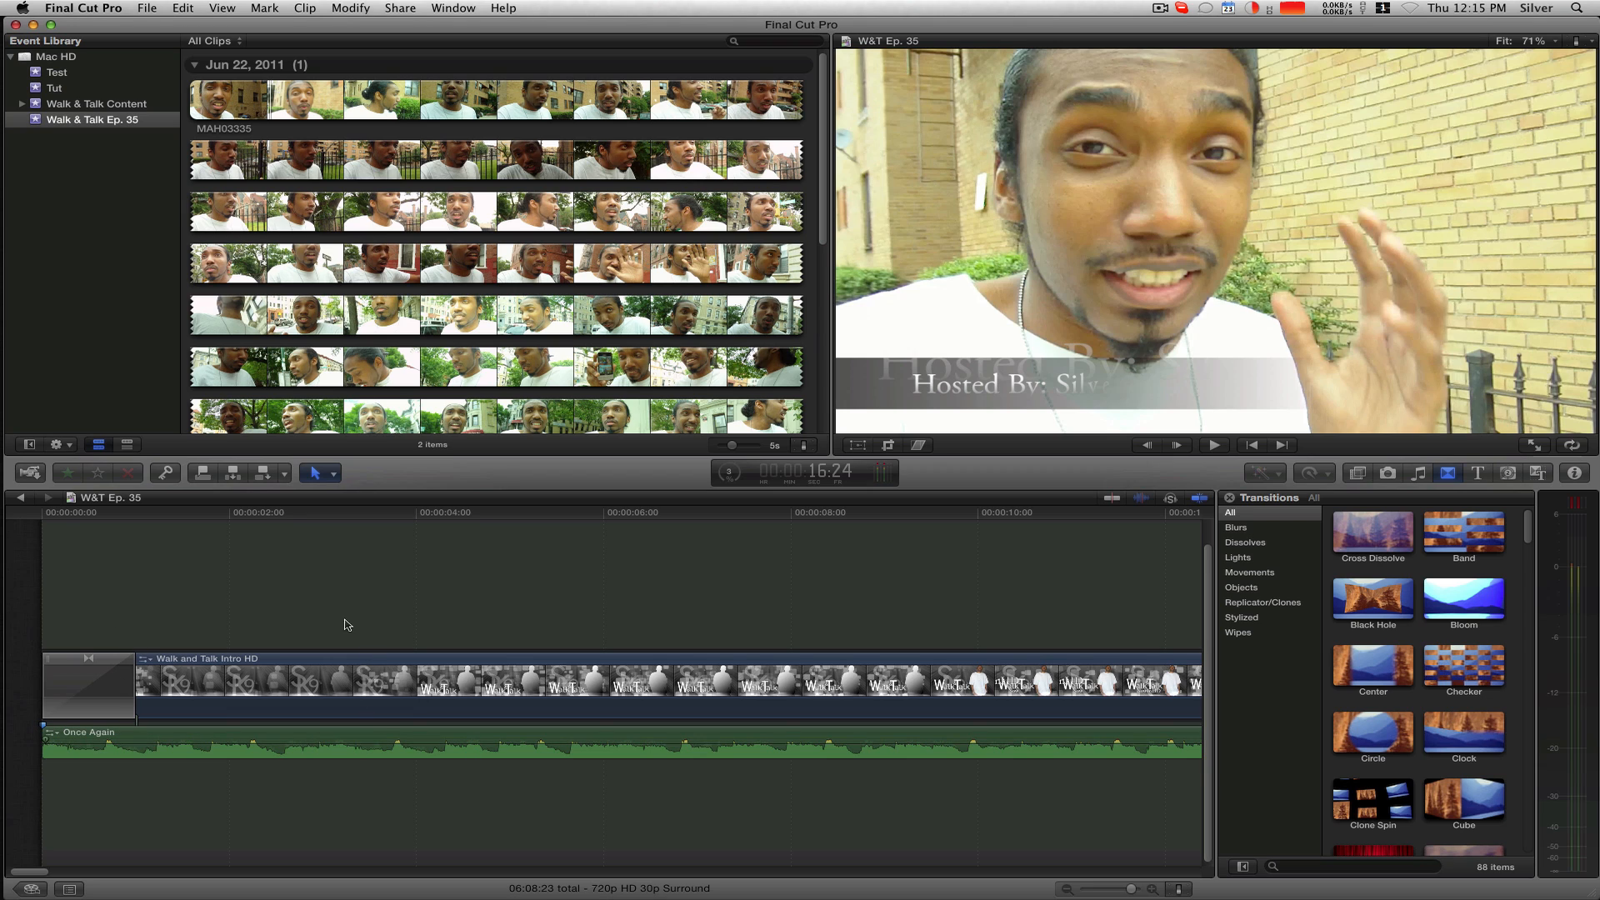
{"action": "left_click", "coordinate": [44, 514]}
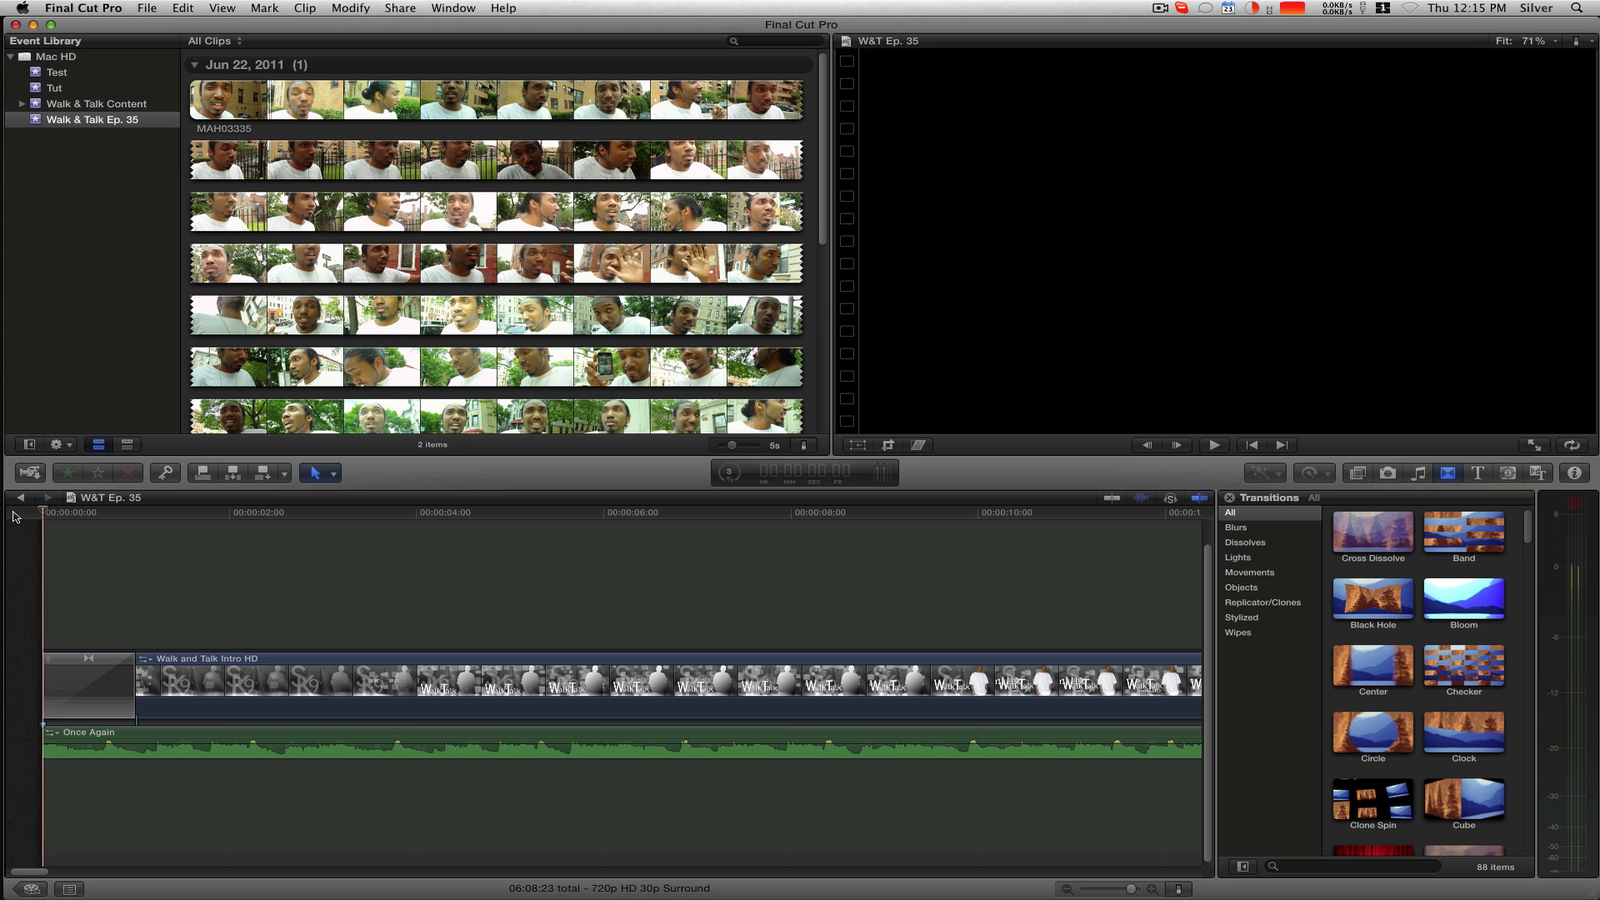
{"action": "key", "text": "space"}
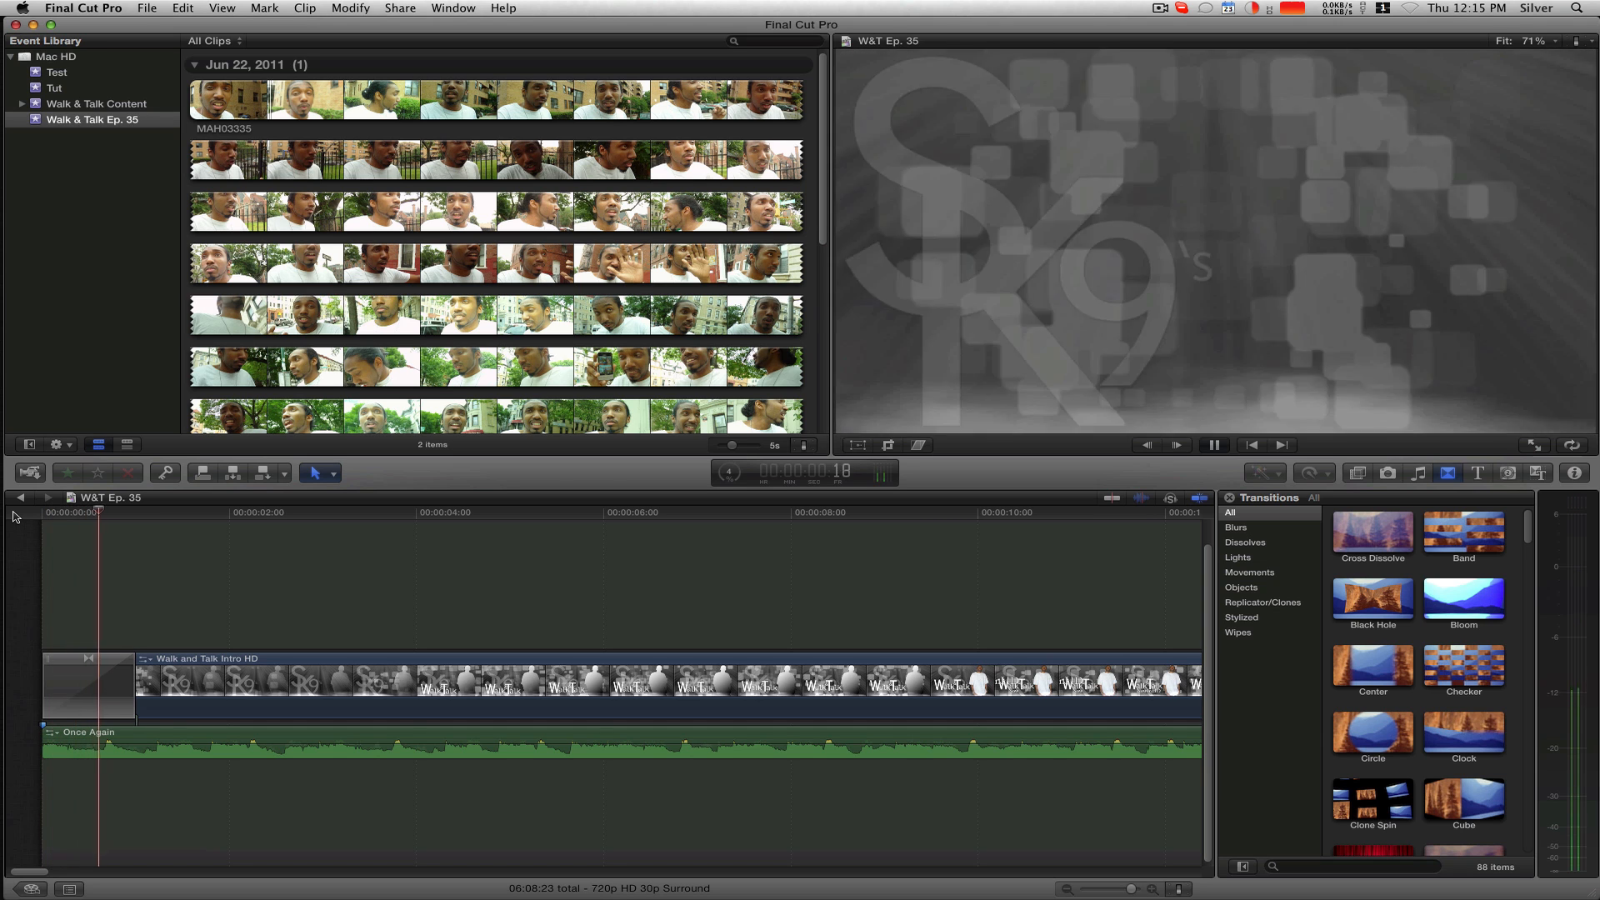
{"action": "key", "text": "space"}
{"action": "left_click_drag", "start_coordinate": [135, 517], "coordinate": [31, 516]}
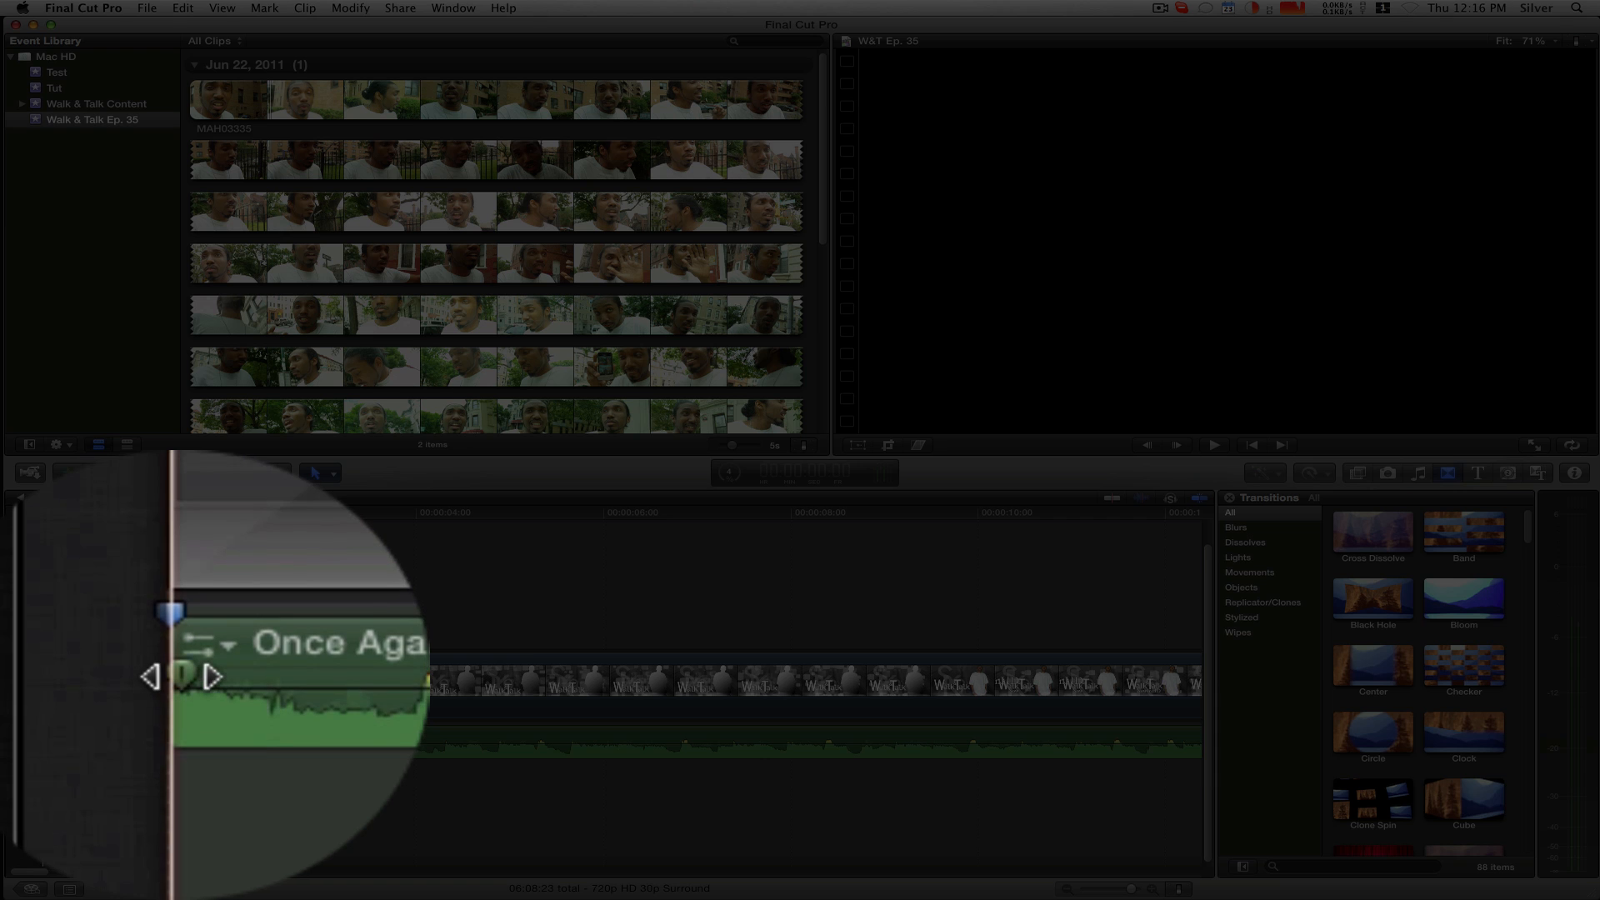
{"action": "left_click_drag", "start_coordinate": [182, 676], "coordinate": [235, 673]}
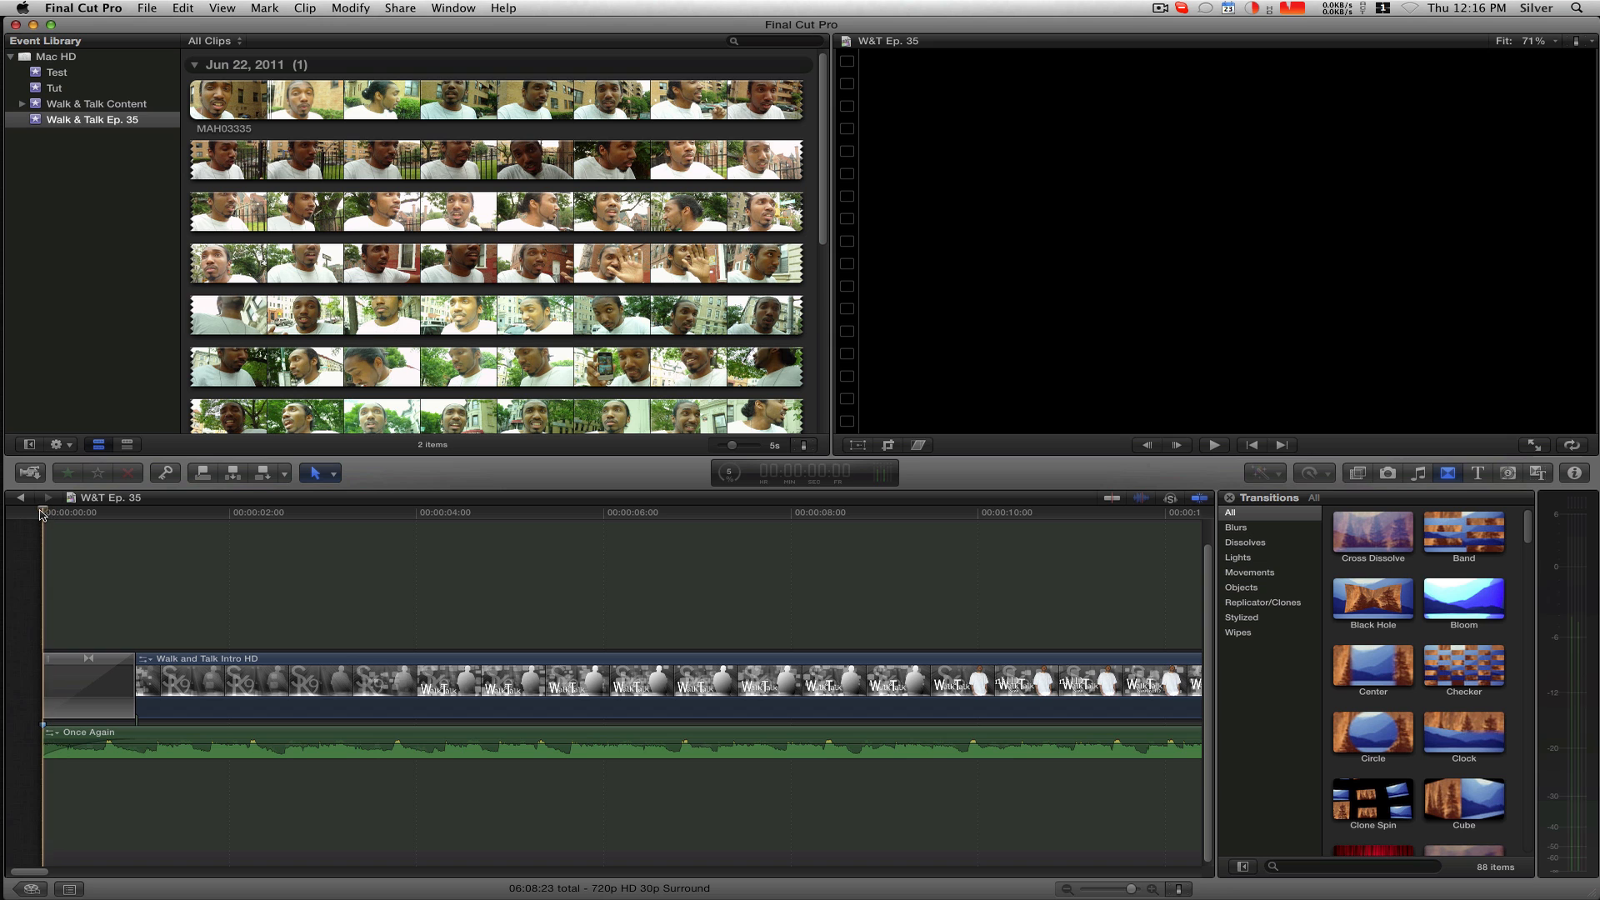
{"action": "key", "text": "space"}
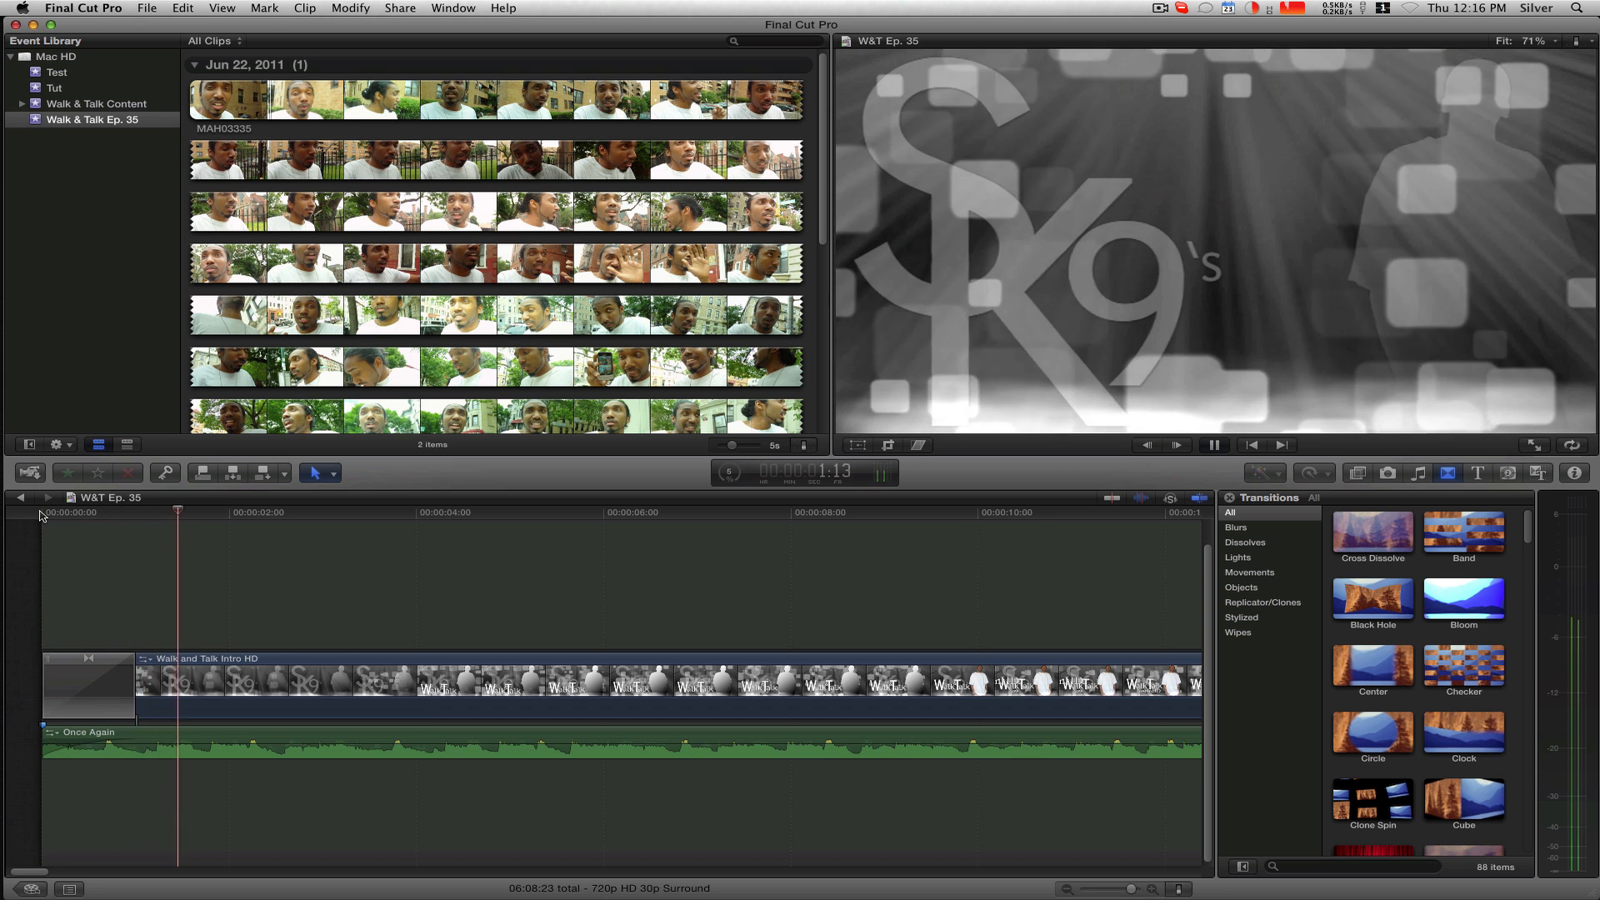
{"action": "key", "text": "space"}
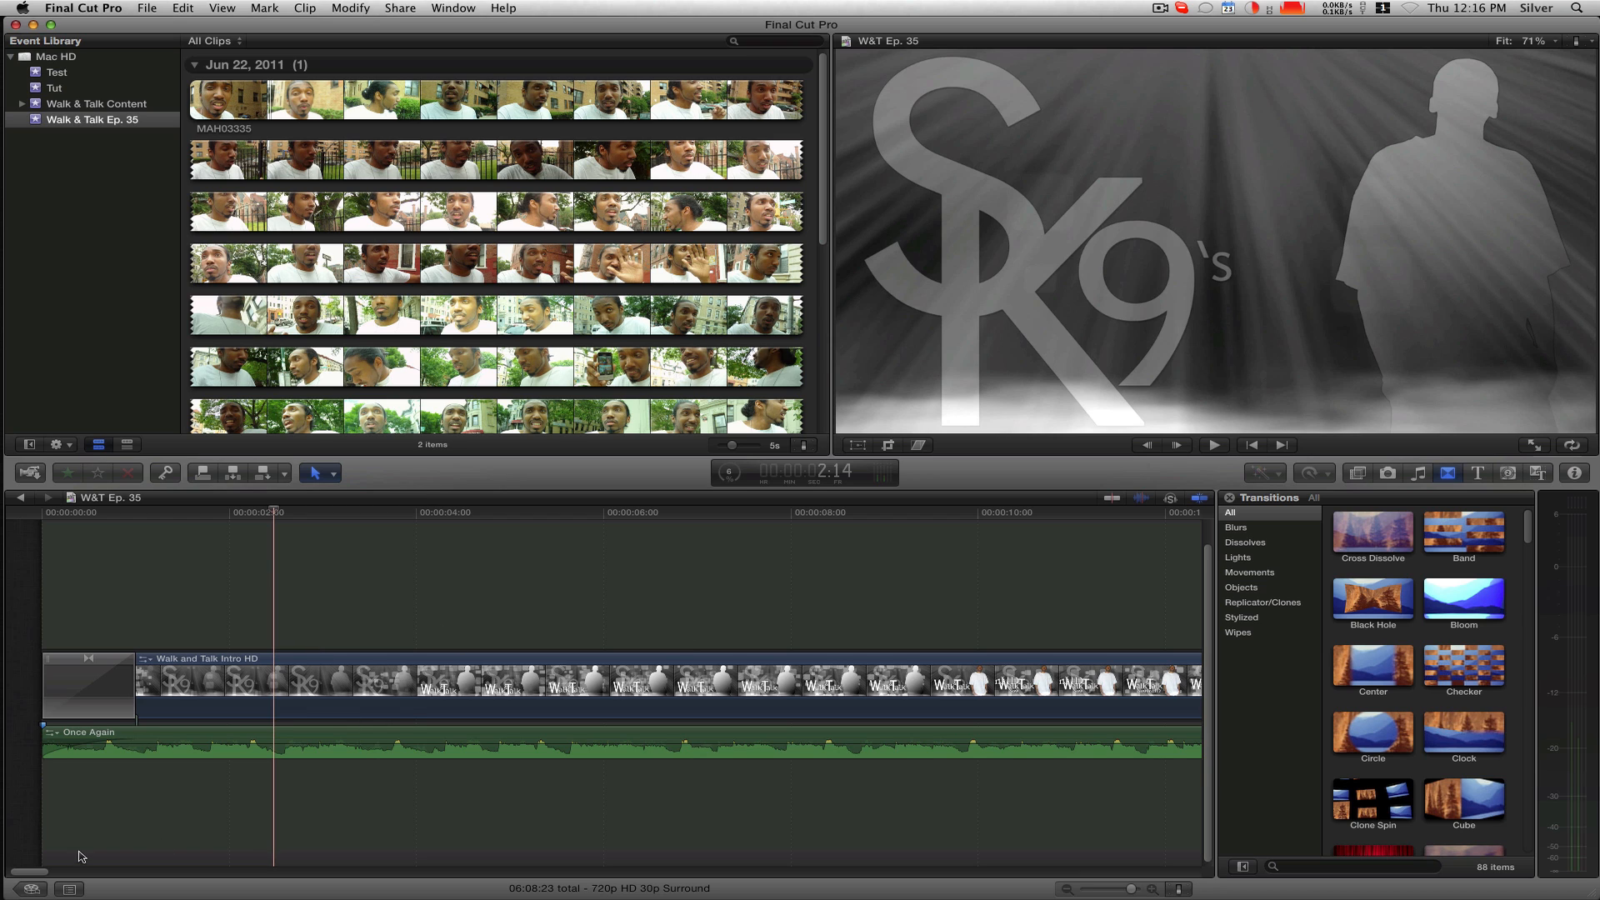
Step: Place the playhead at 13:27, near the middle of the transition from the intro into MAH03335
{"action": "key", "text": "super+minus"}
{"action": "key", "text": "super+minus"}
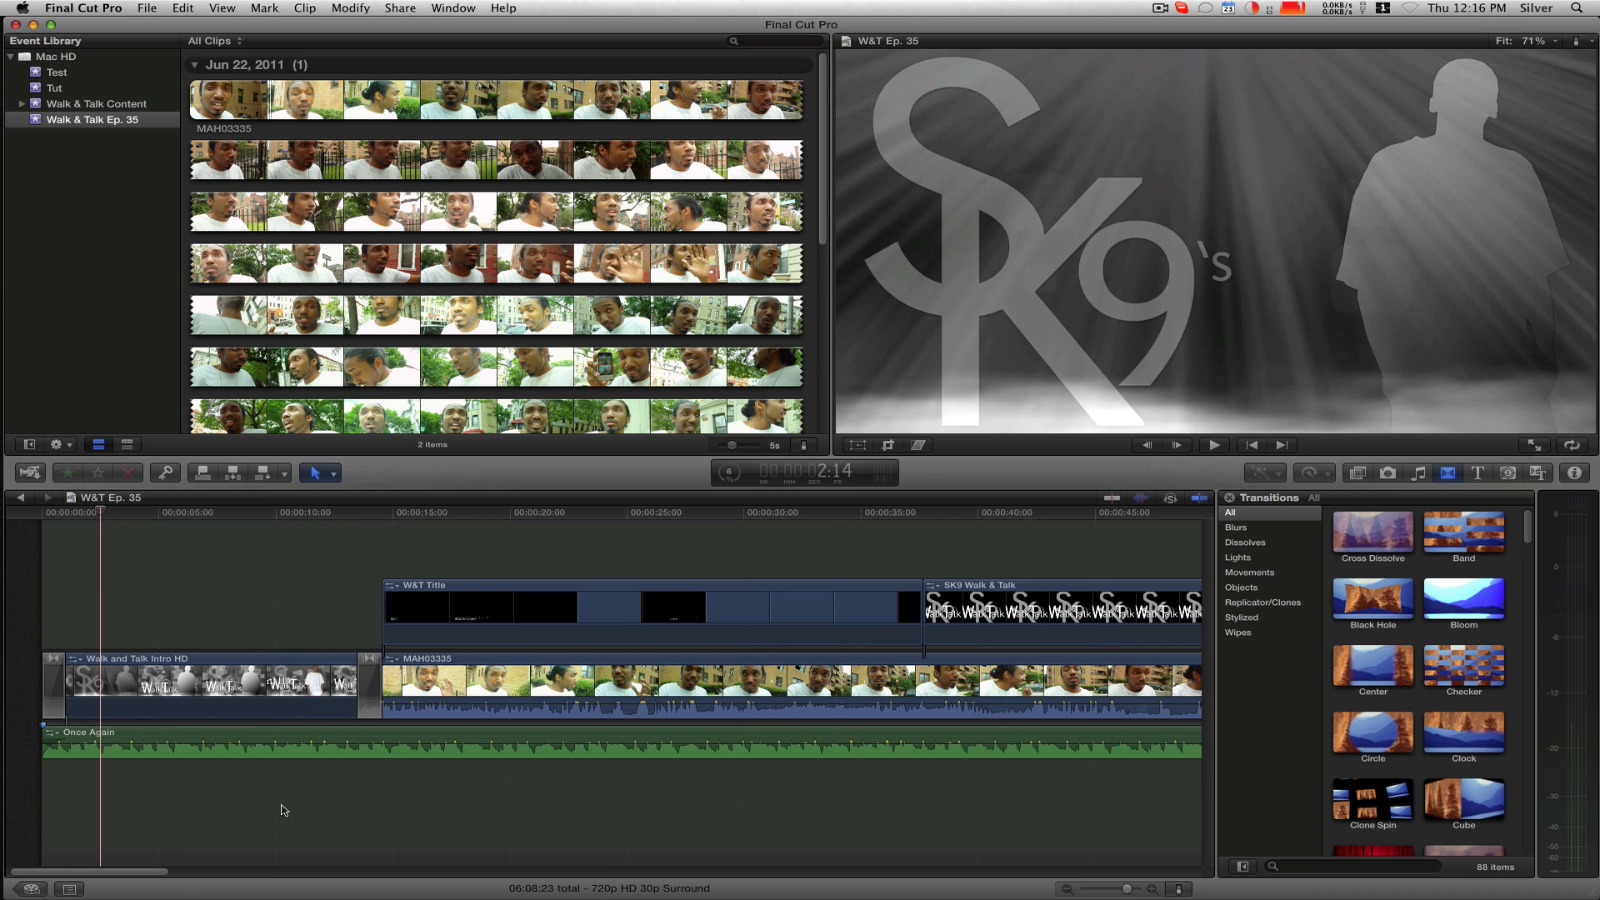
{"action": "left_click_drag", "start_coordinate": [346, 518], "coordinate": [384, 516]}
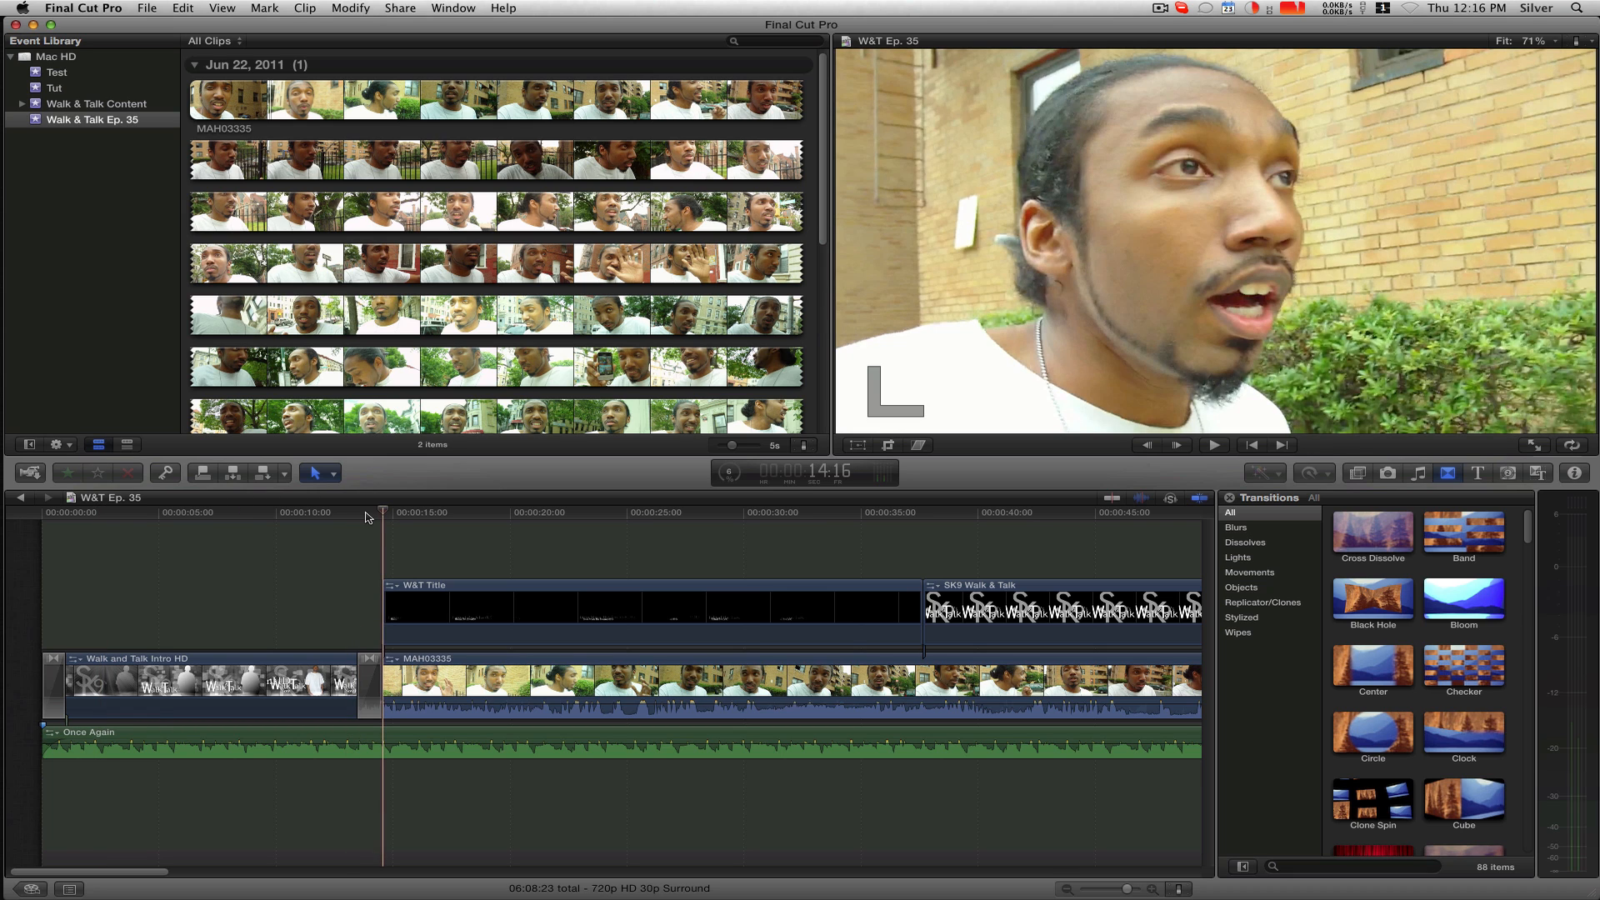
{"action": "key", "text": "Up"}
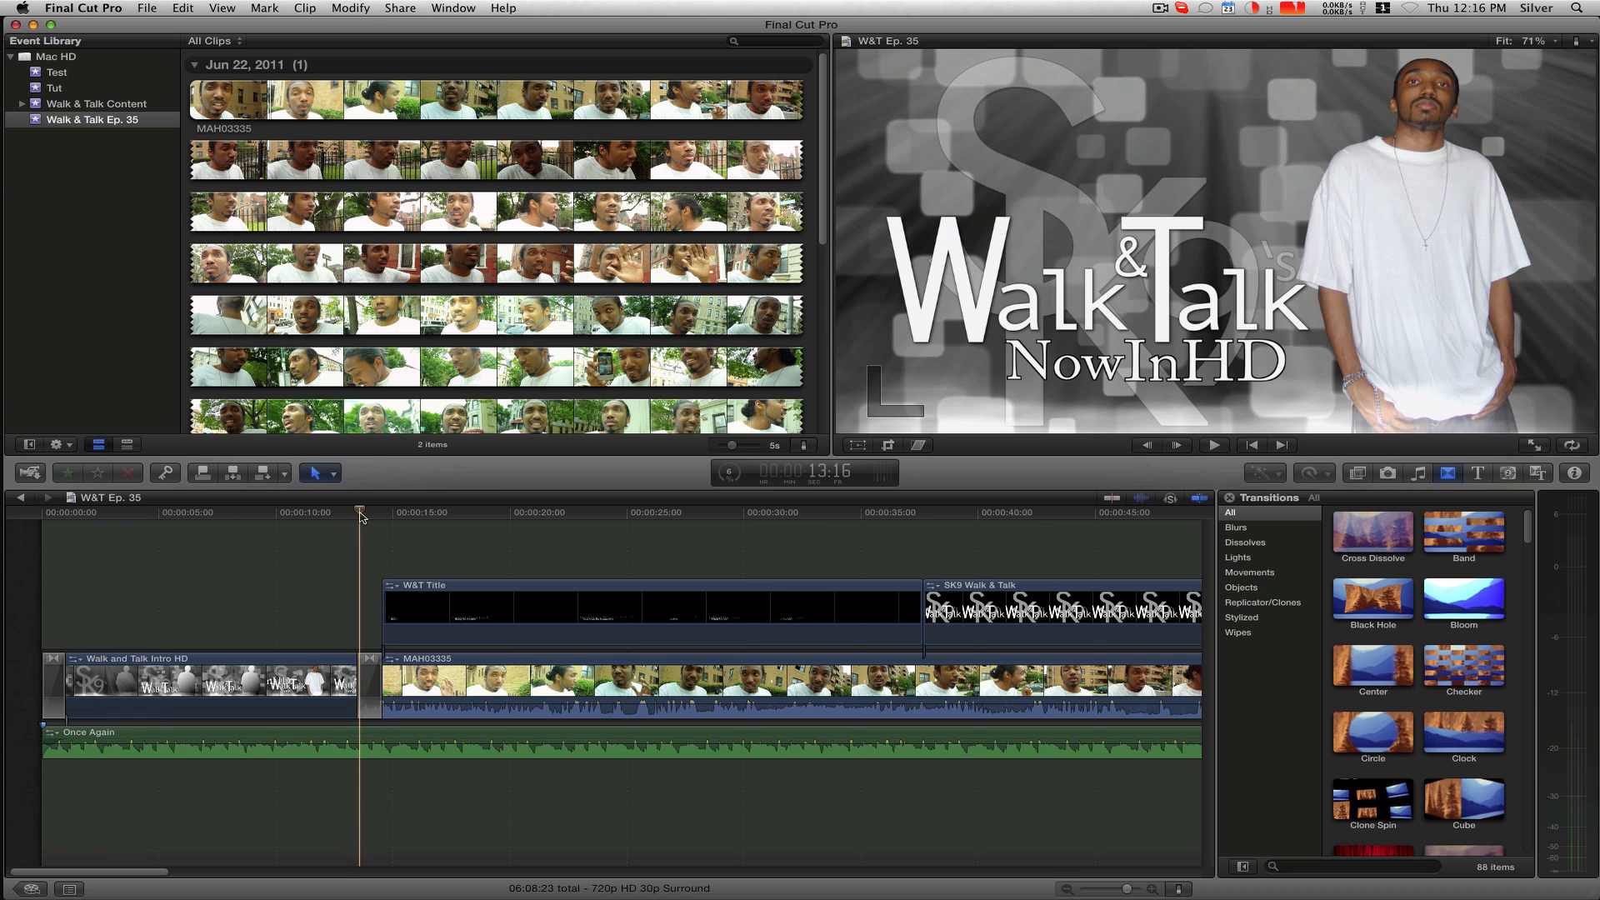
{"action": "key", "text": "space"}
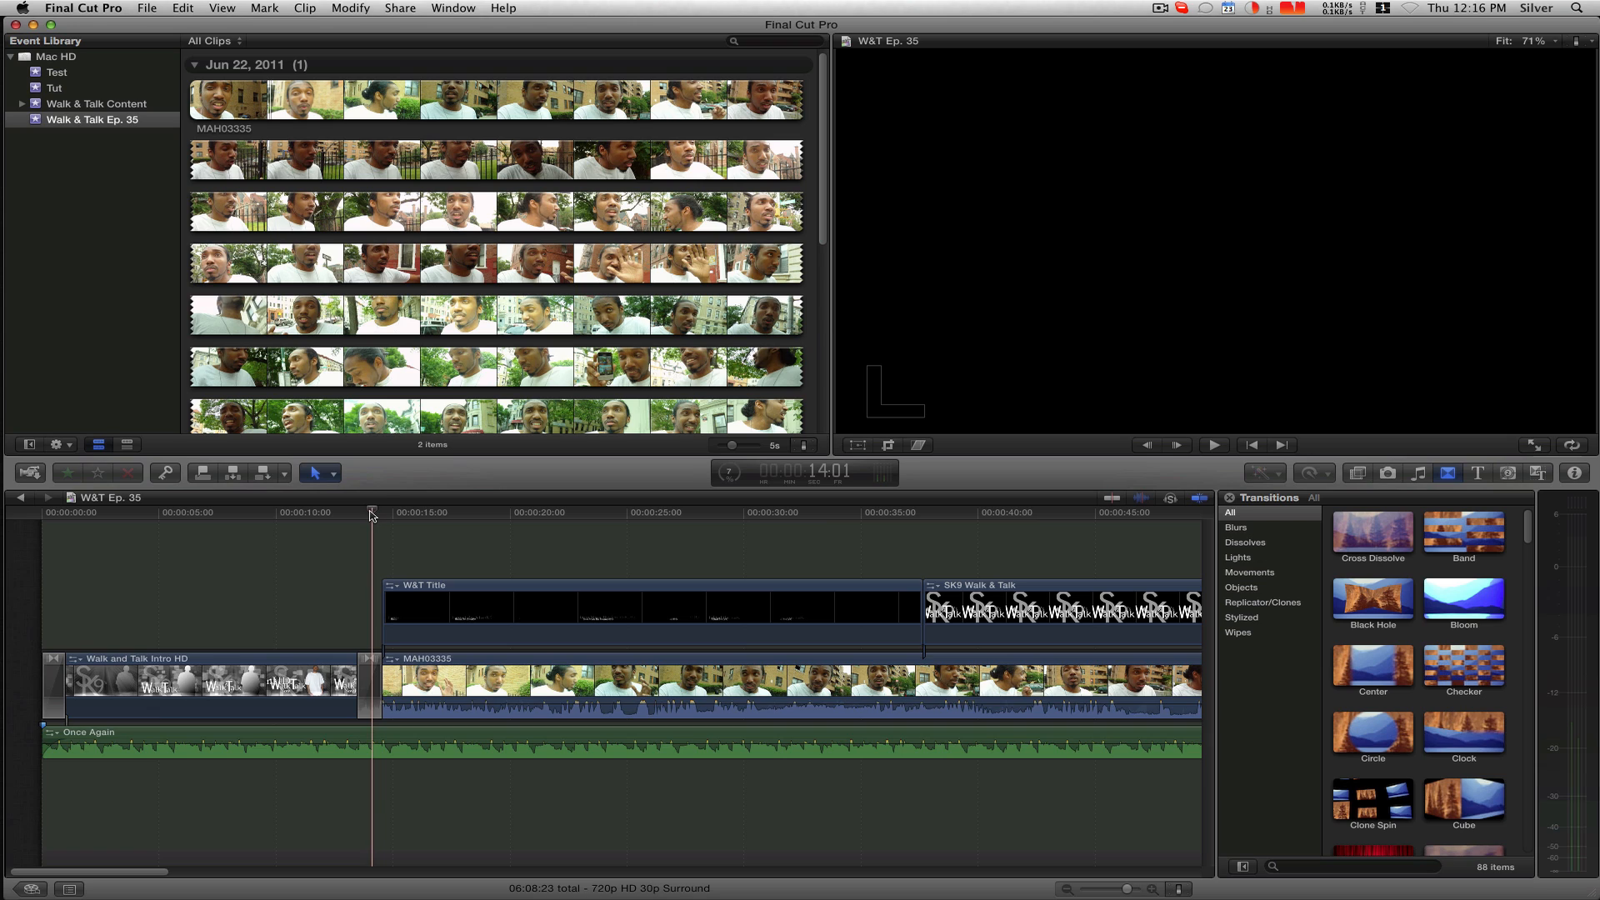
{"action": "left_click_drag", "start_coordinate": [371, 515], "coordinate": [368, 515]}
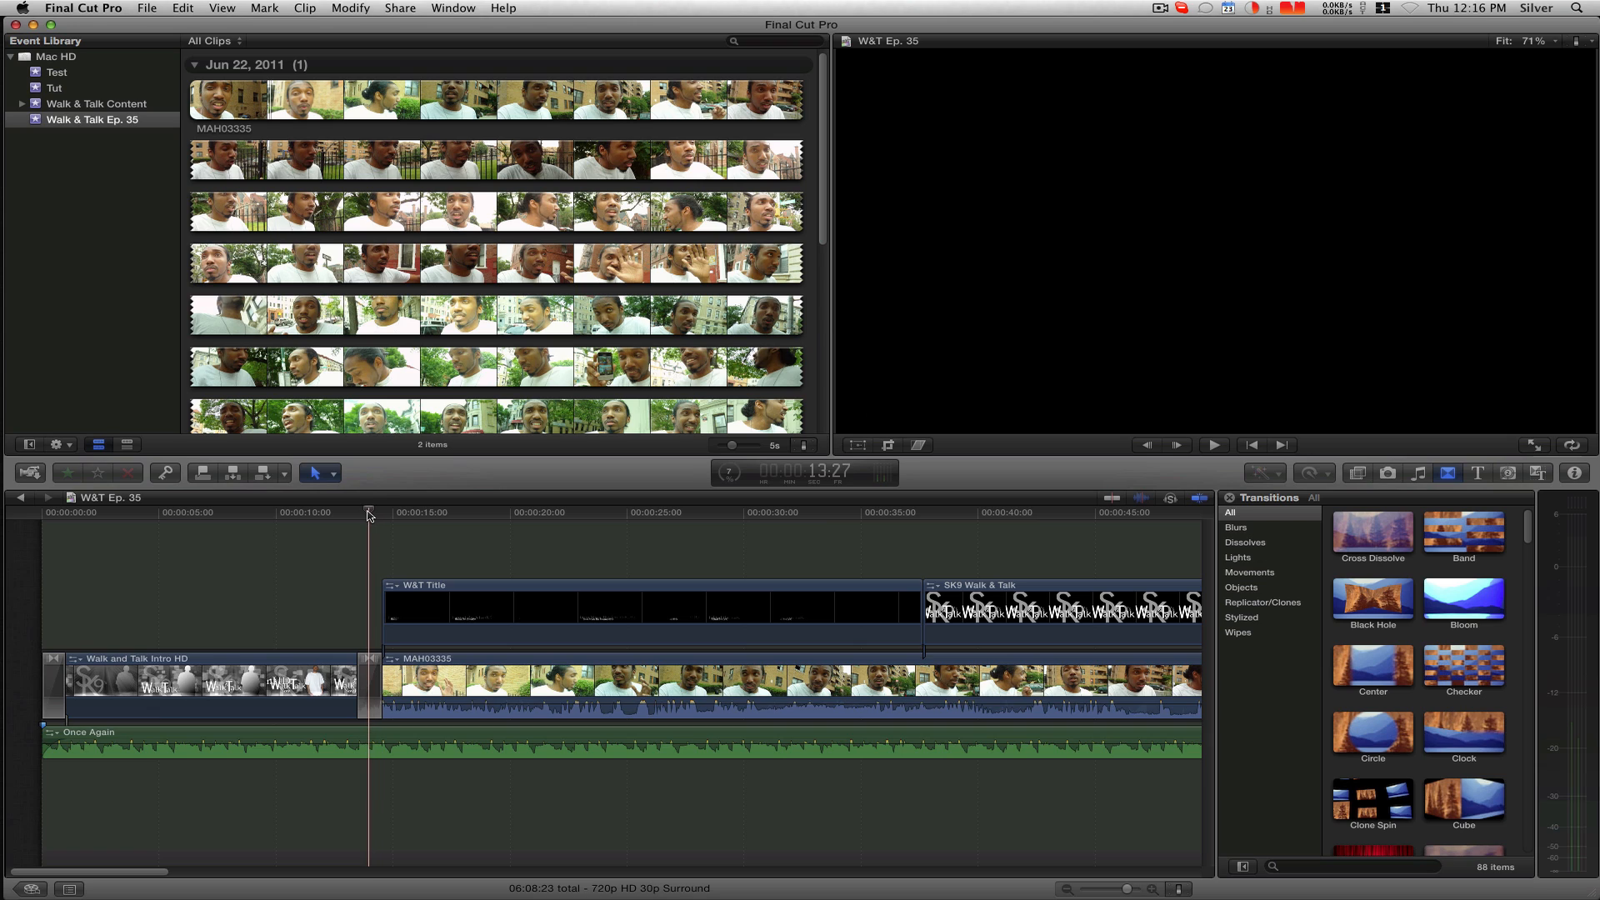
Step: Add a volume keyframe to the Once Again music clip at 13:27
{"action": "left_click", "coordinate": [375, 736]}
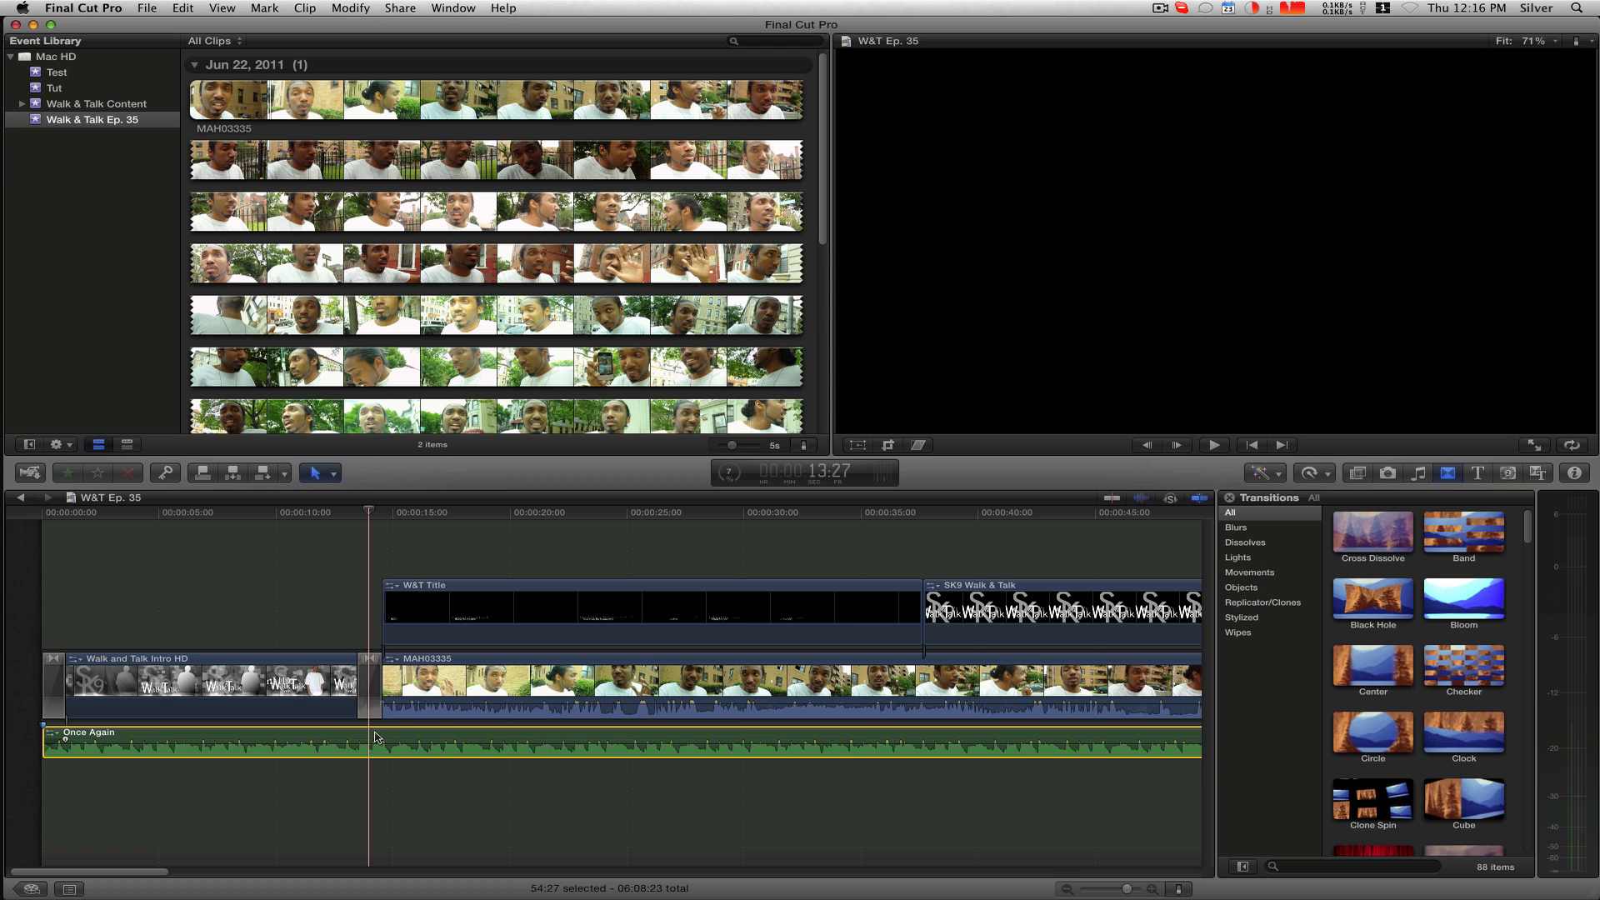
{"action": "left_click", "coordinate": [1573, 474]}
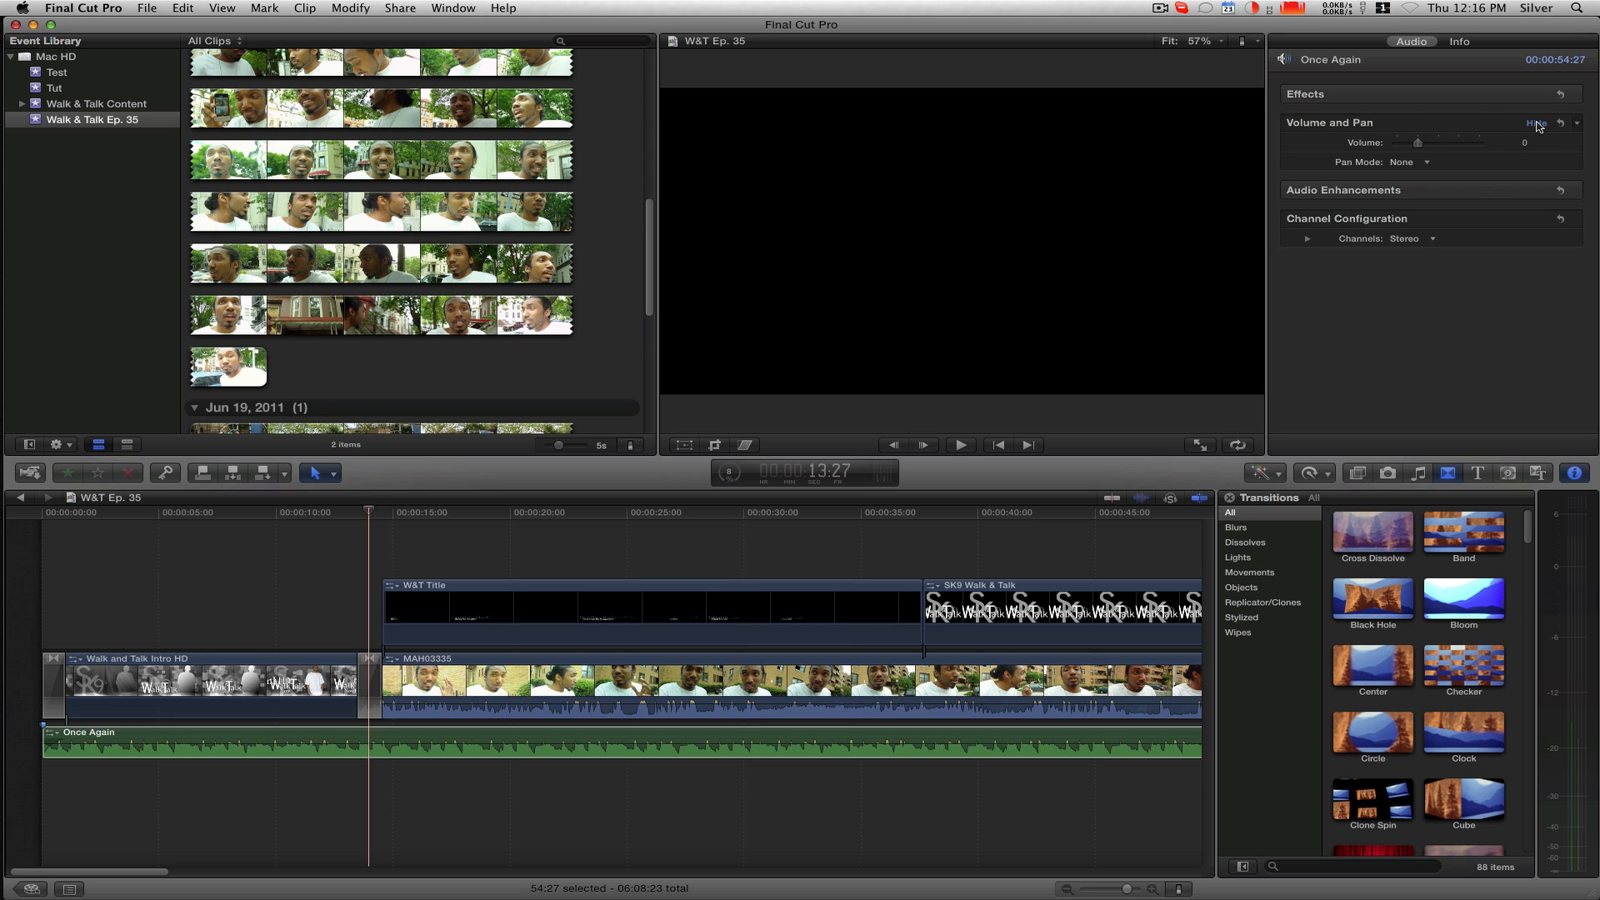
{"action": "left_click", "coordinate": [1536, 124]}
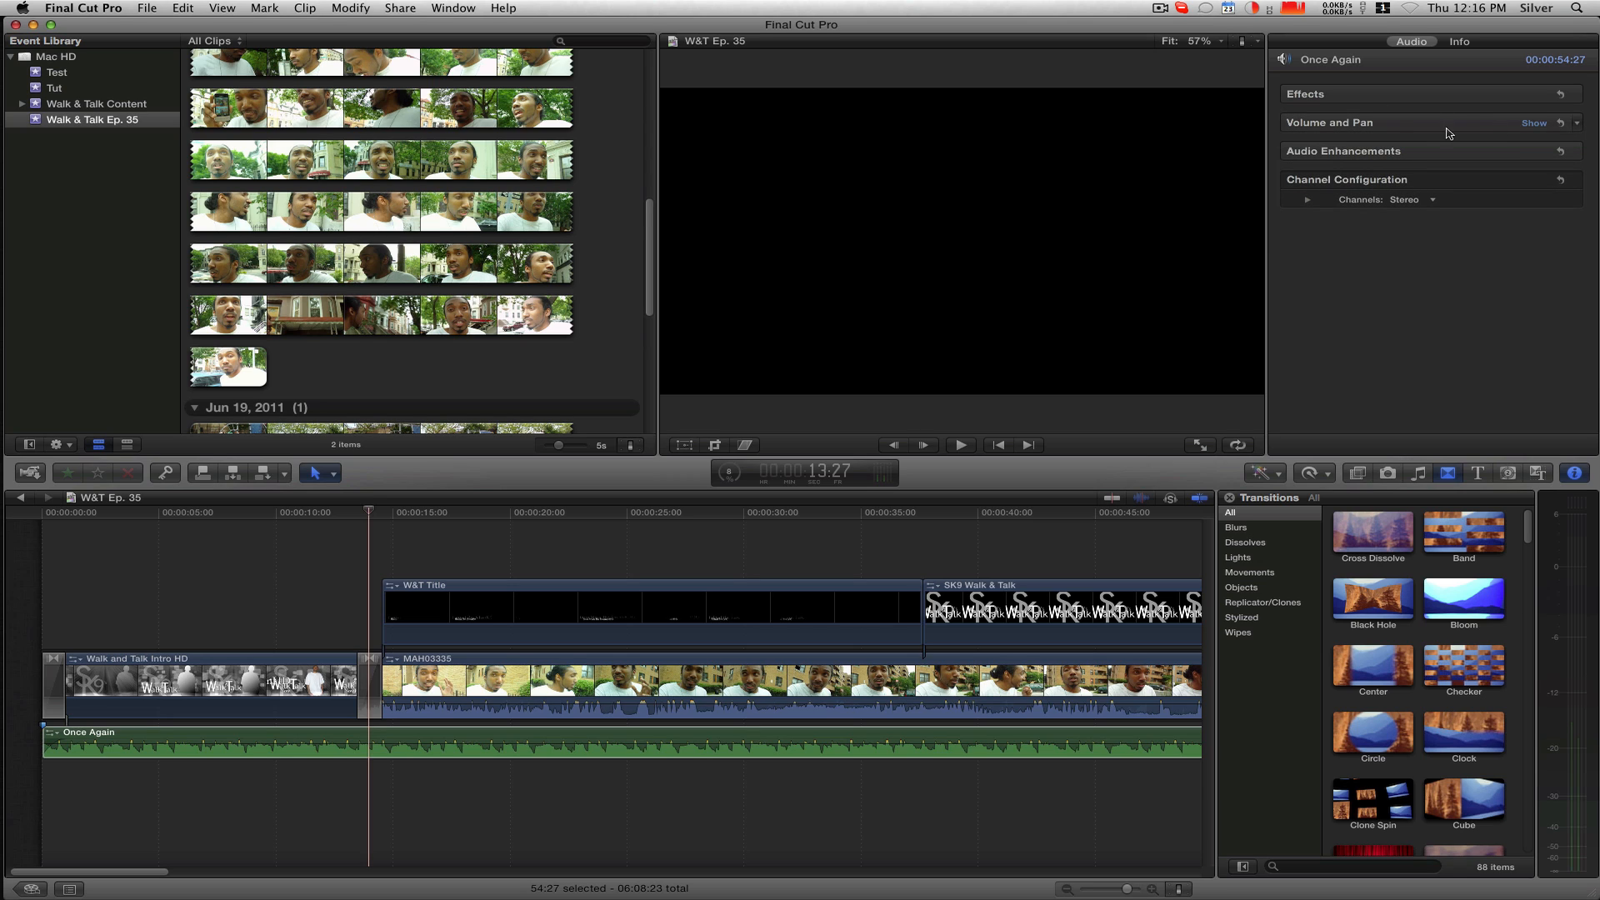
{"action": "left_click", "coordinate": [1533, 125]}
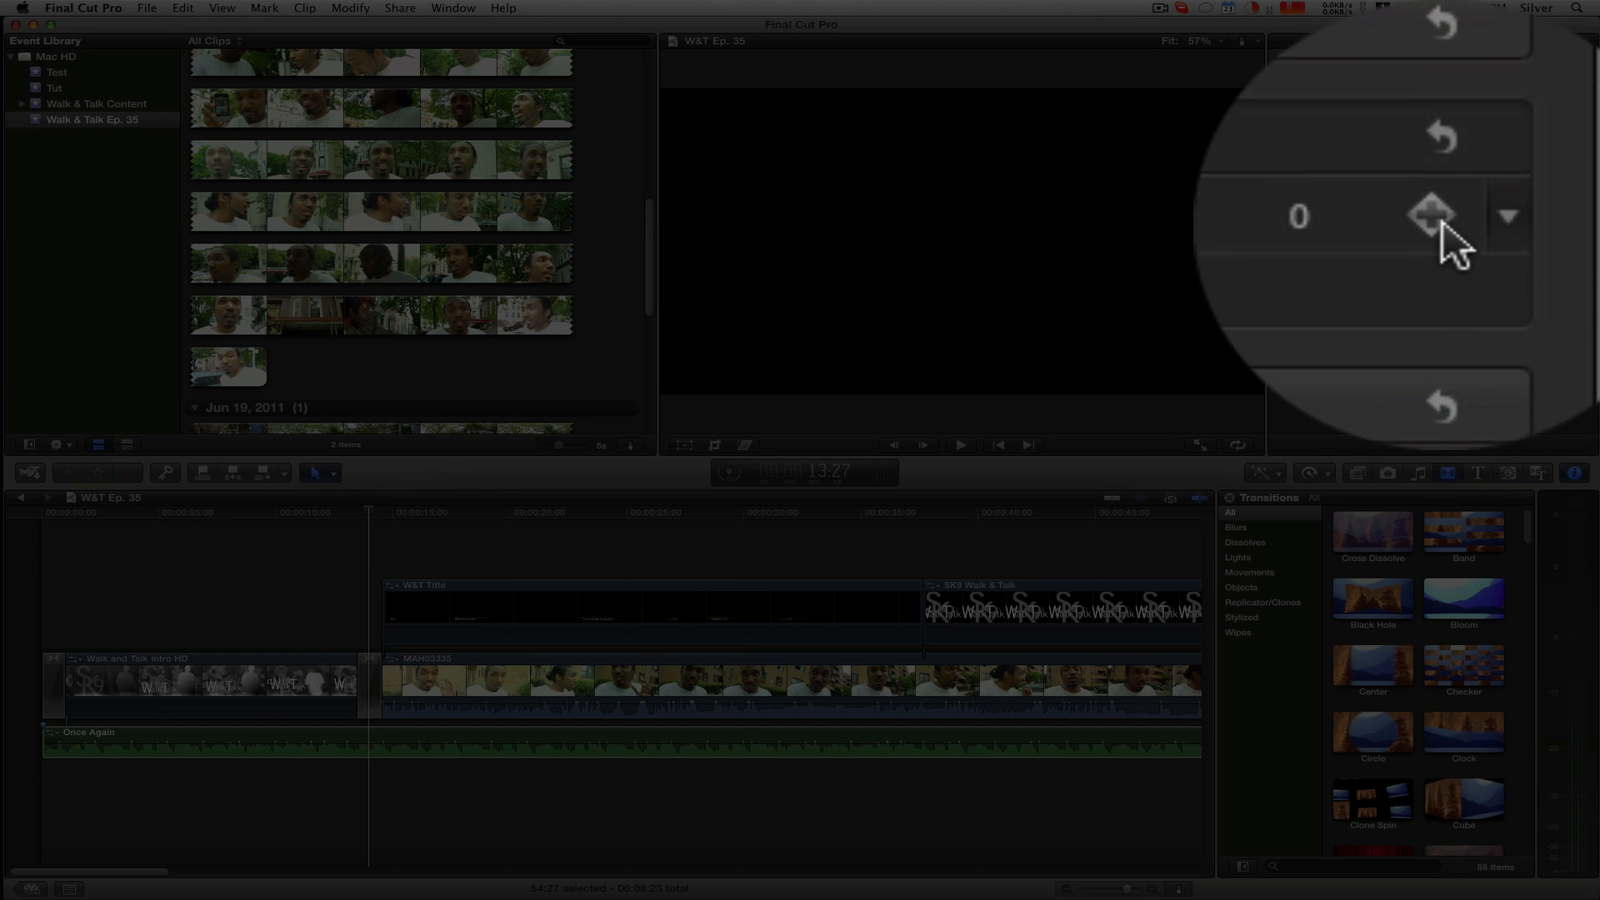
{"action": "left_click", "coordinate": [1432, 221]}
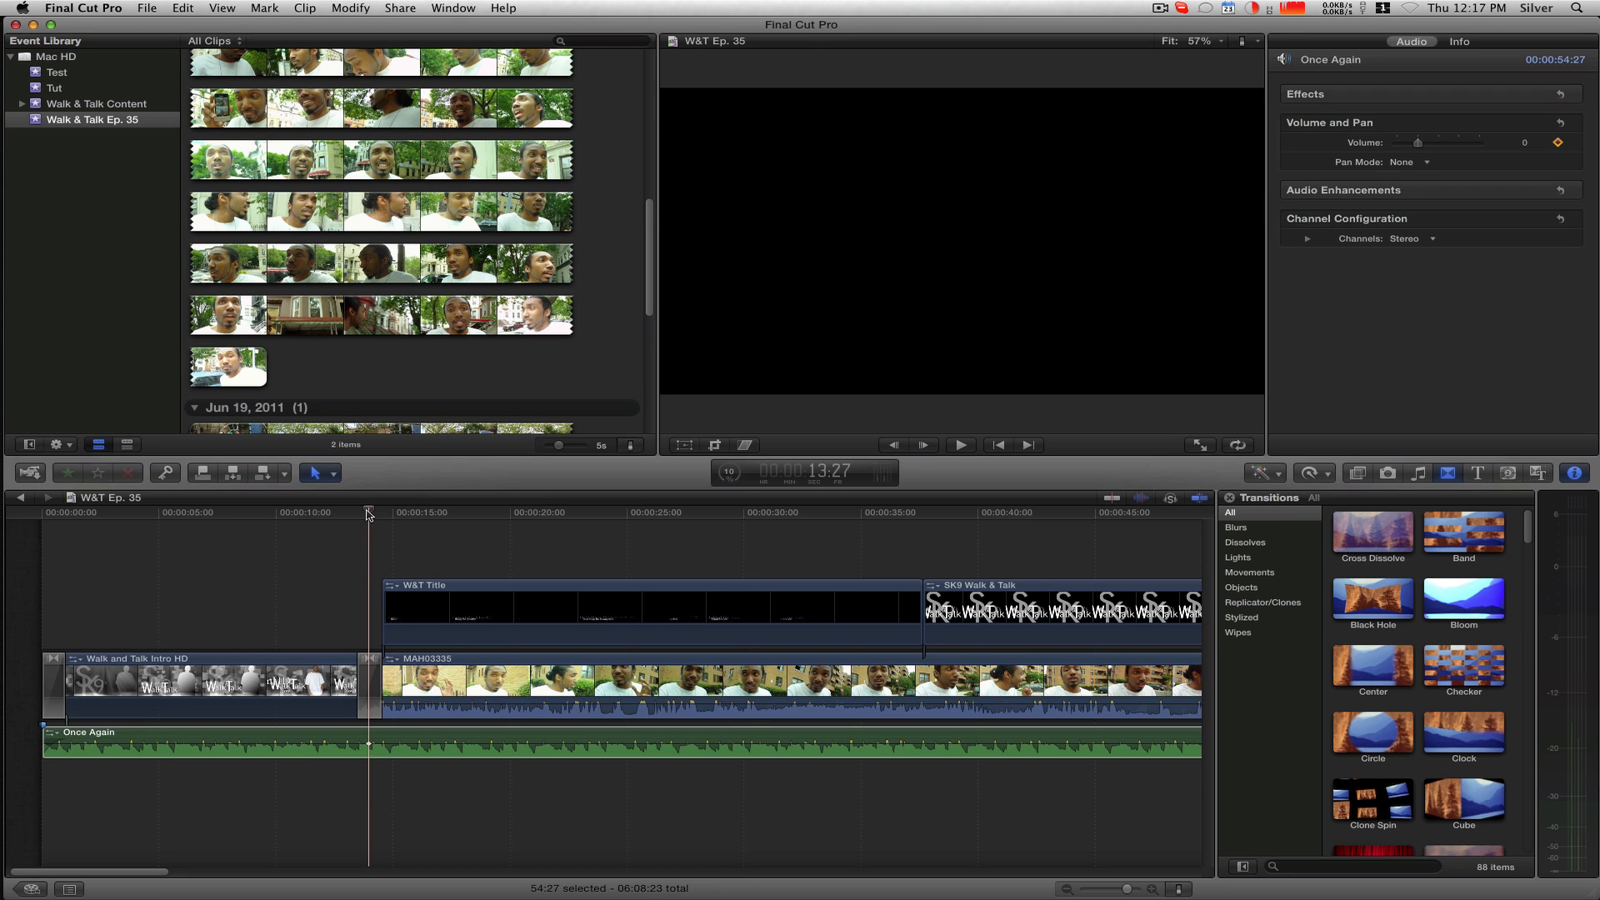
Step: Set a volume keyframe of -9 on the Once Again music at 14:16, where MAH03335 begins, and play back the dip
{"action": "left_click", "coordinate": [381, 511]}
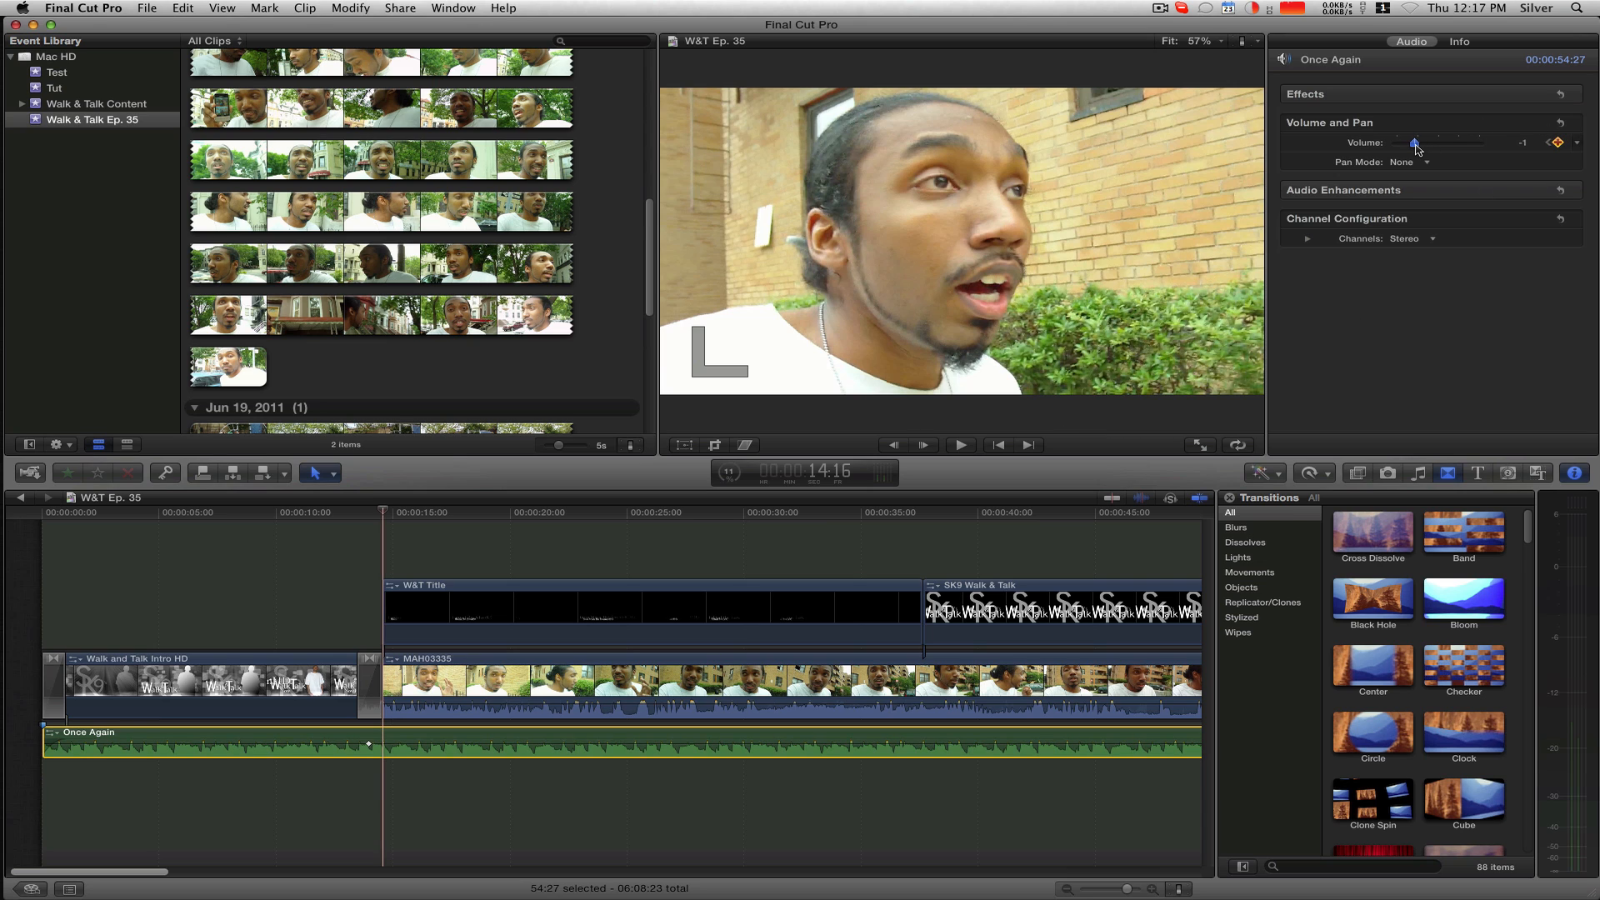
{"action": "left_click_drag", "start_coordinate": [1413, 148], "coordinate": [1409, 149]}
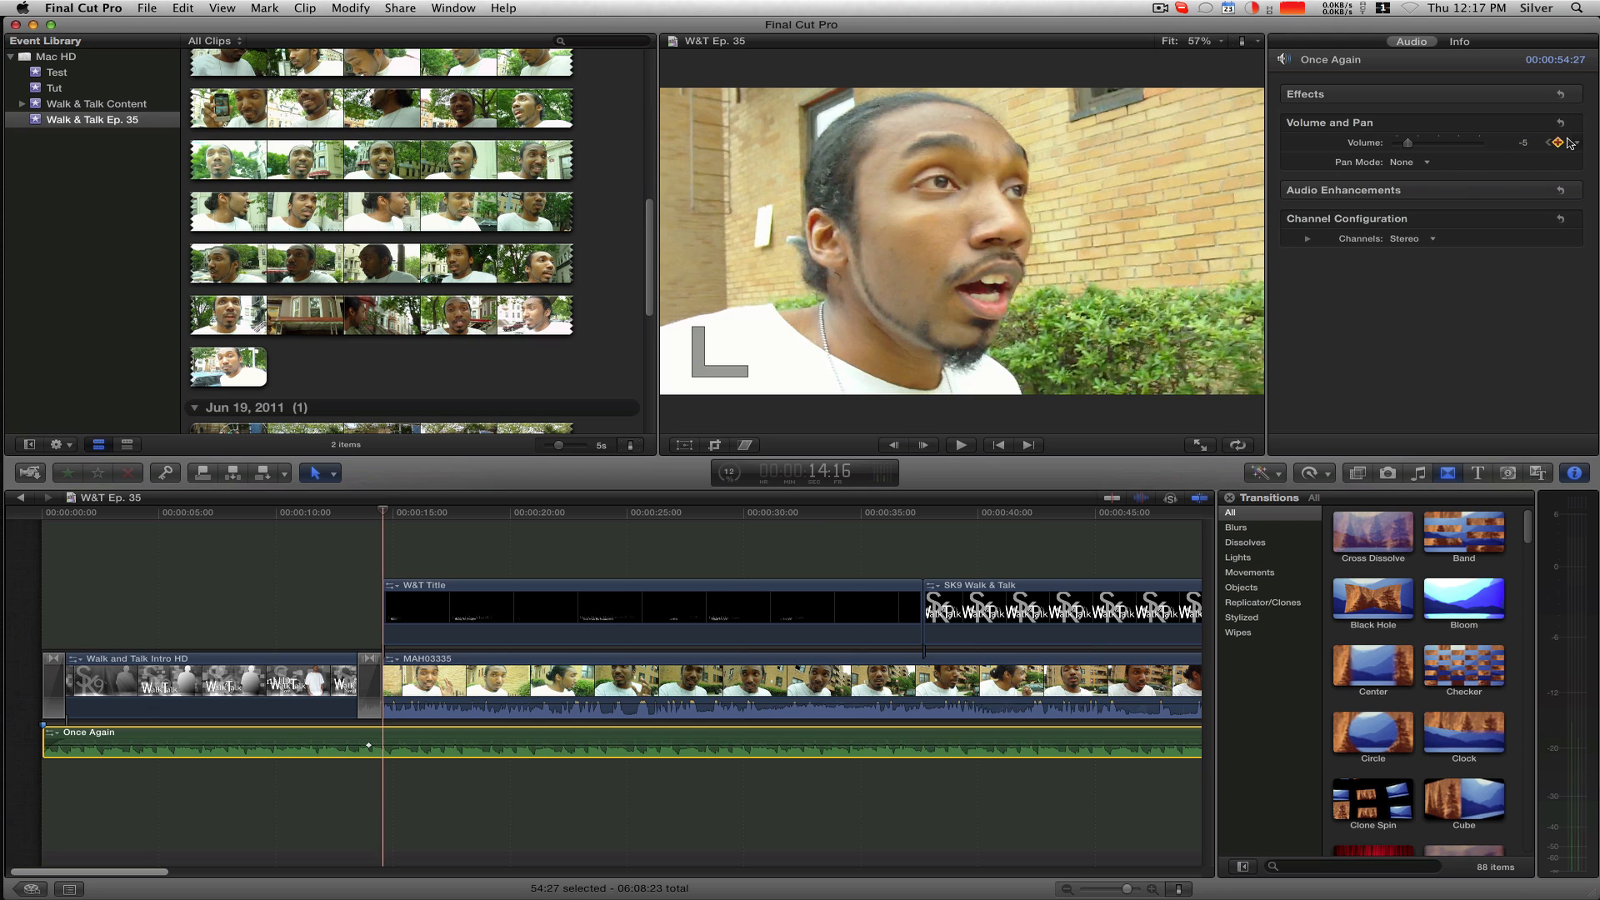
{"action": "left_click_drag", "start_coordinate": [1418, 146], "coordinate": [1406, 149]}
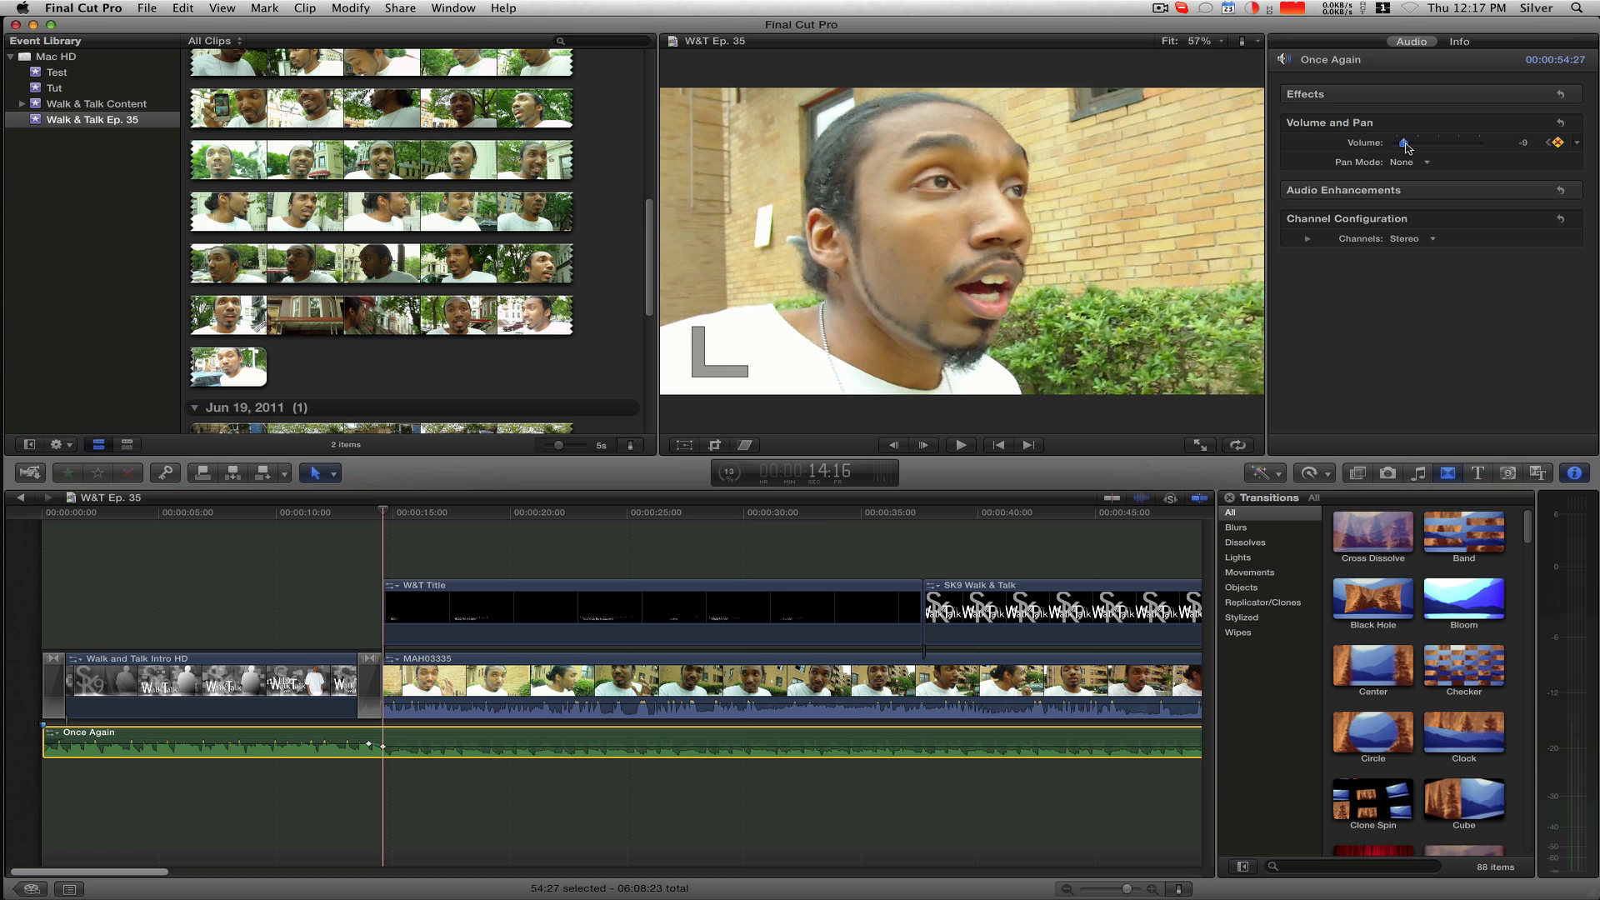
{"action": "left_click", "coordinate": [357, 514]}
{"action": "key", "text": "space"}
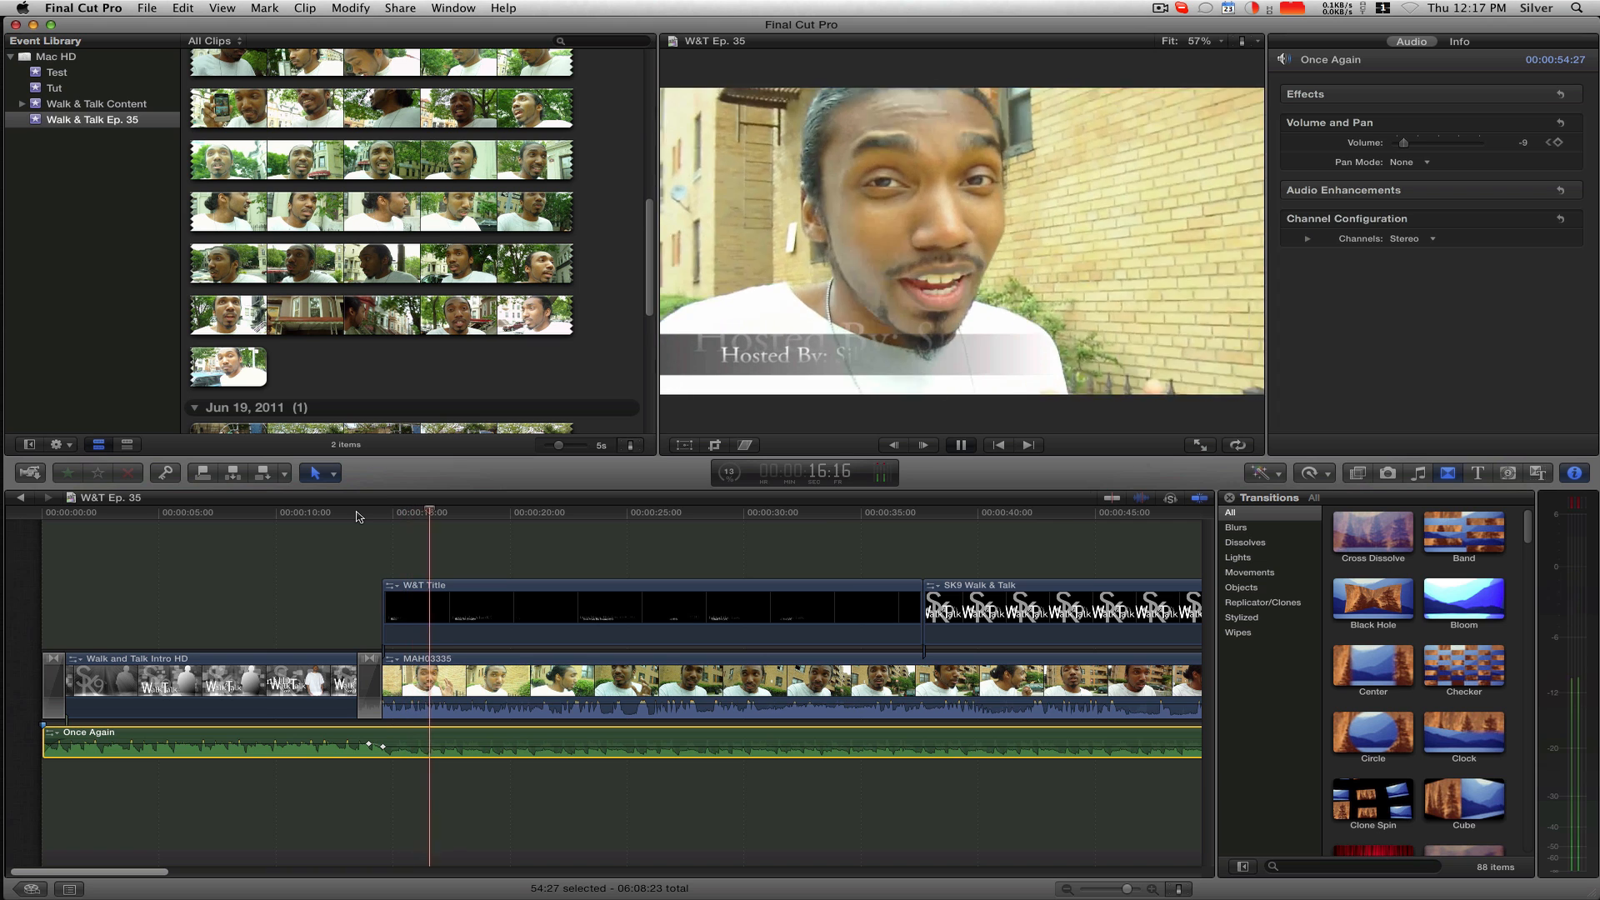
{"action": "key", "text": "space"}
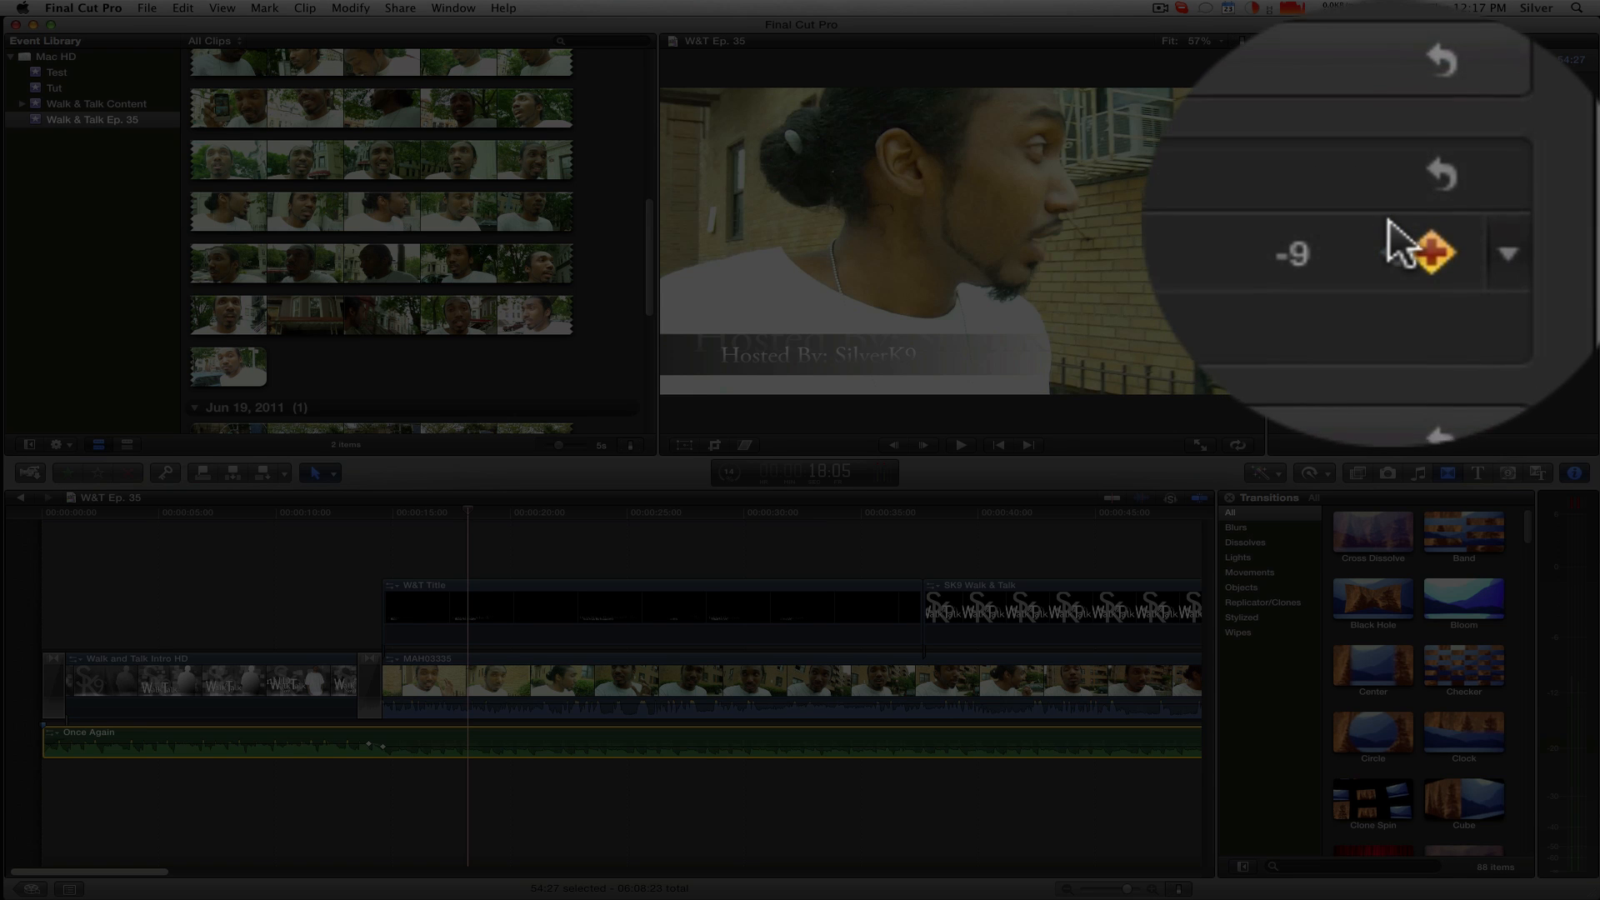
Step: Raise the Once Again volume keyframe at 14:16 to -7 and play back from the end of the intro
{"action": "left_click", "coordinate": [1388, 218]}
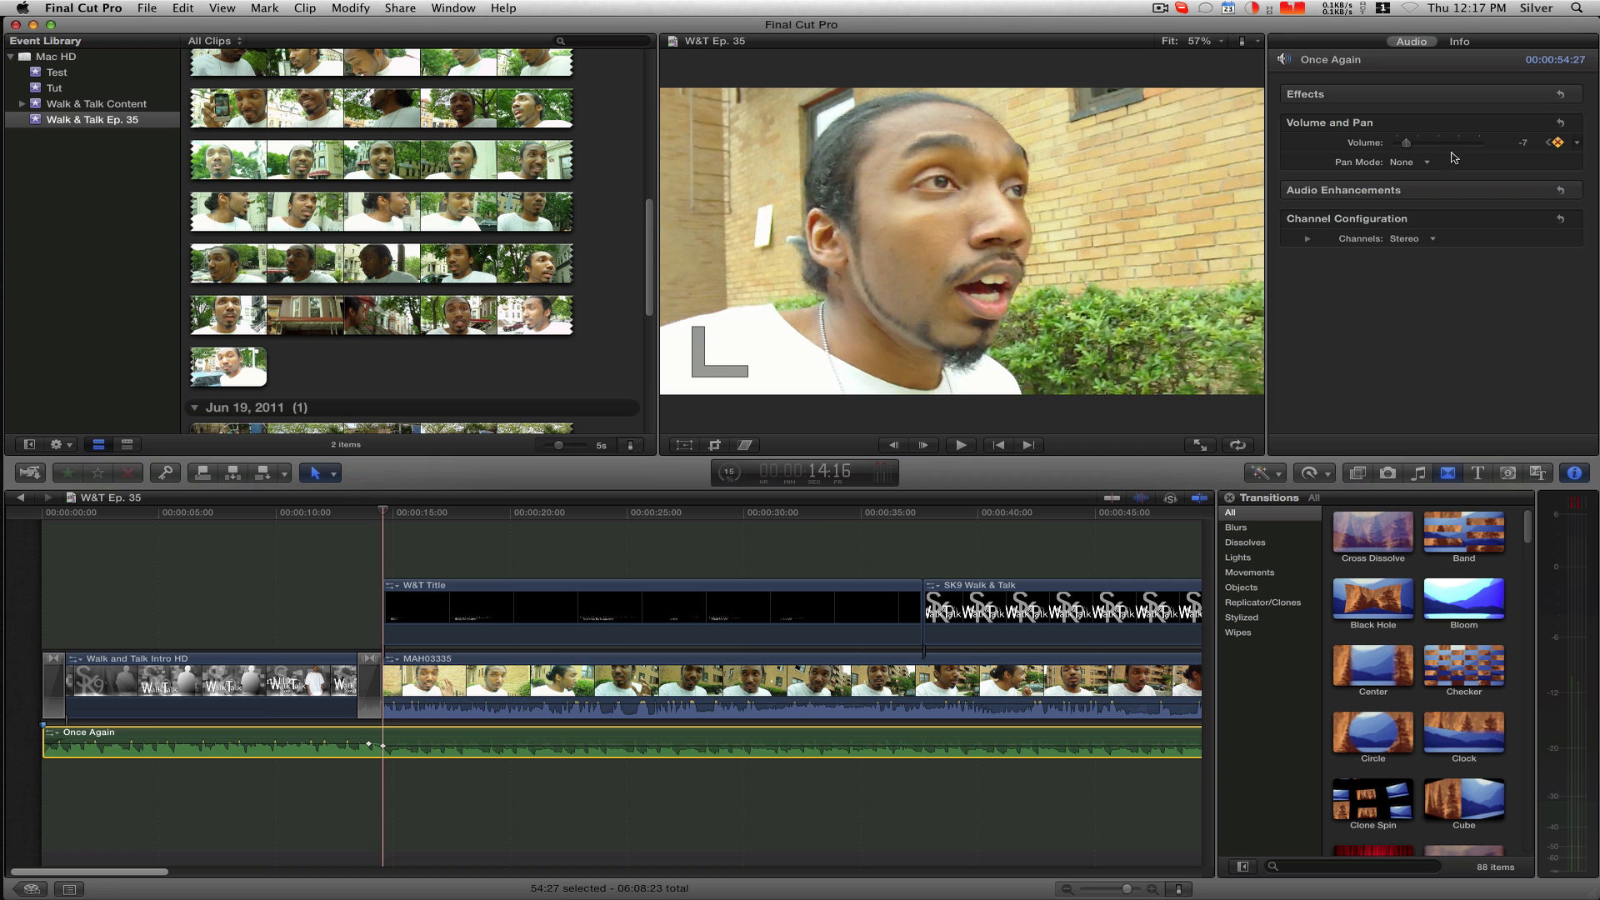
{"action": "left_click", "coordinate": [368, 510]}
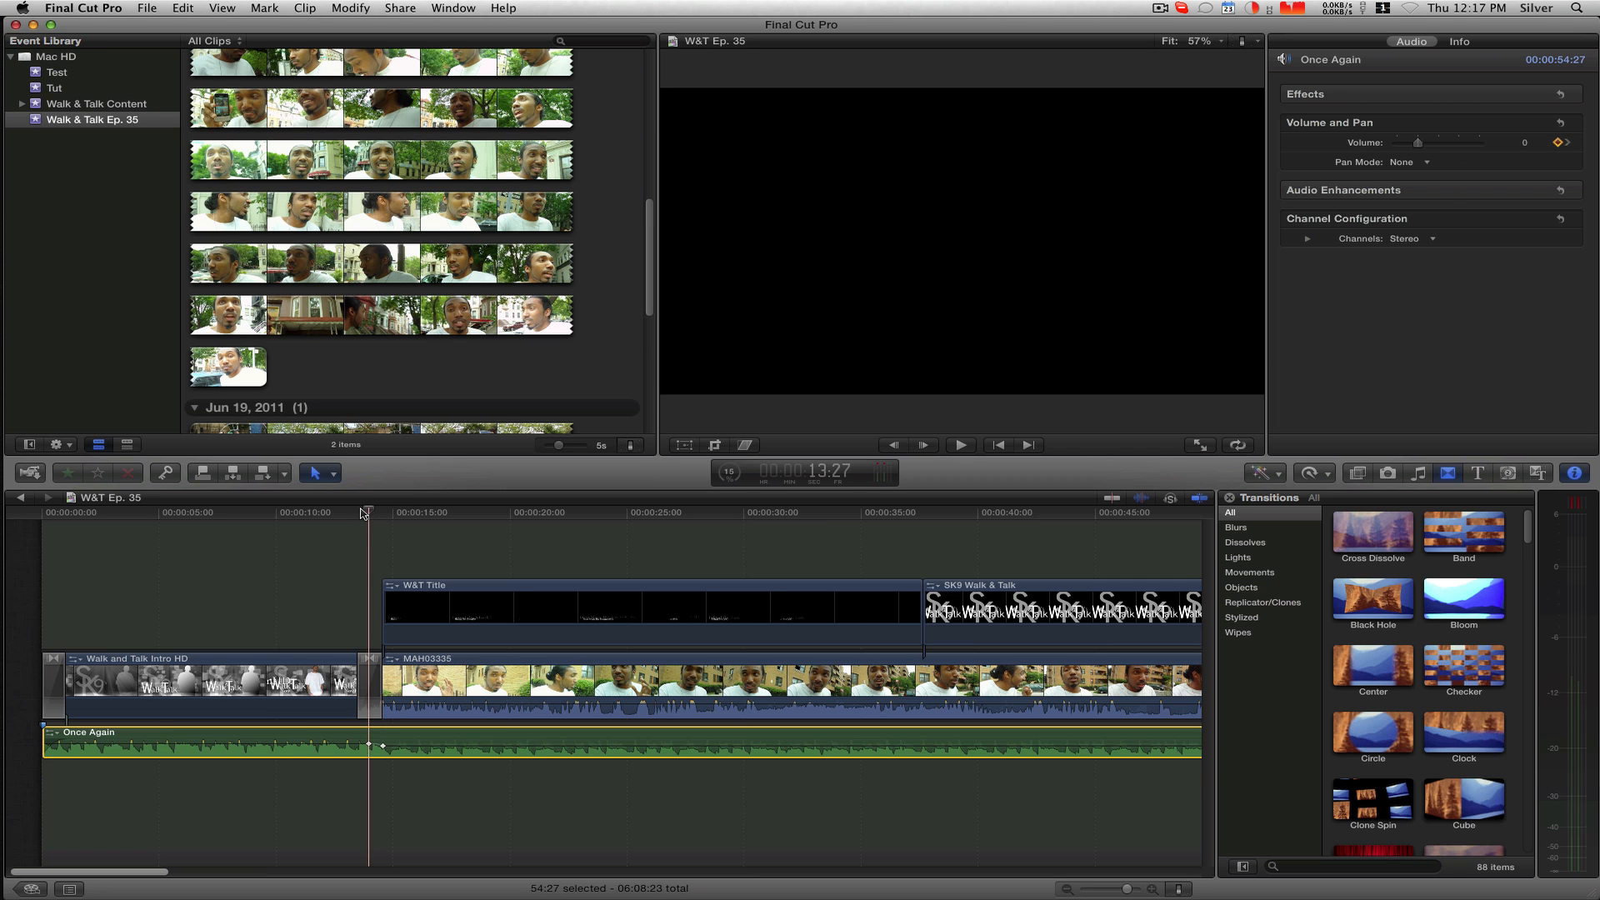
{"action": "left_click", "coordinate": [354, 510]}
{"action": "key", "text": "space"}
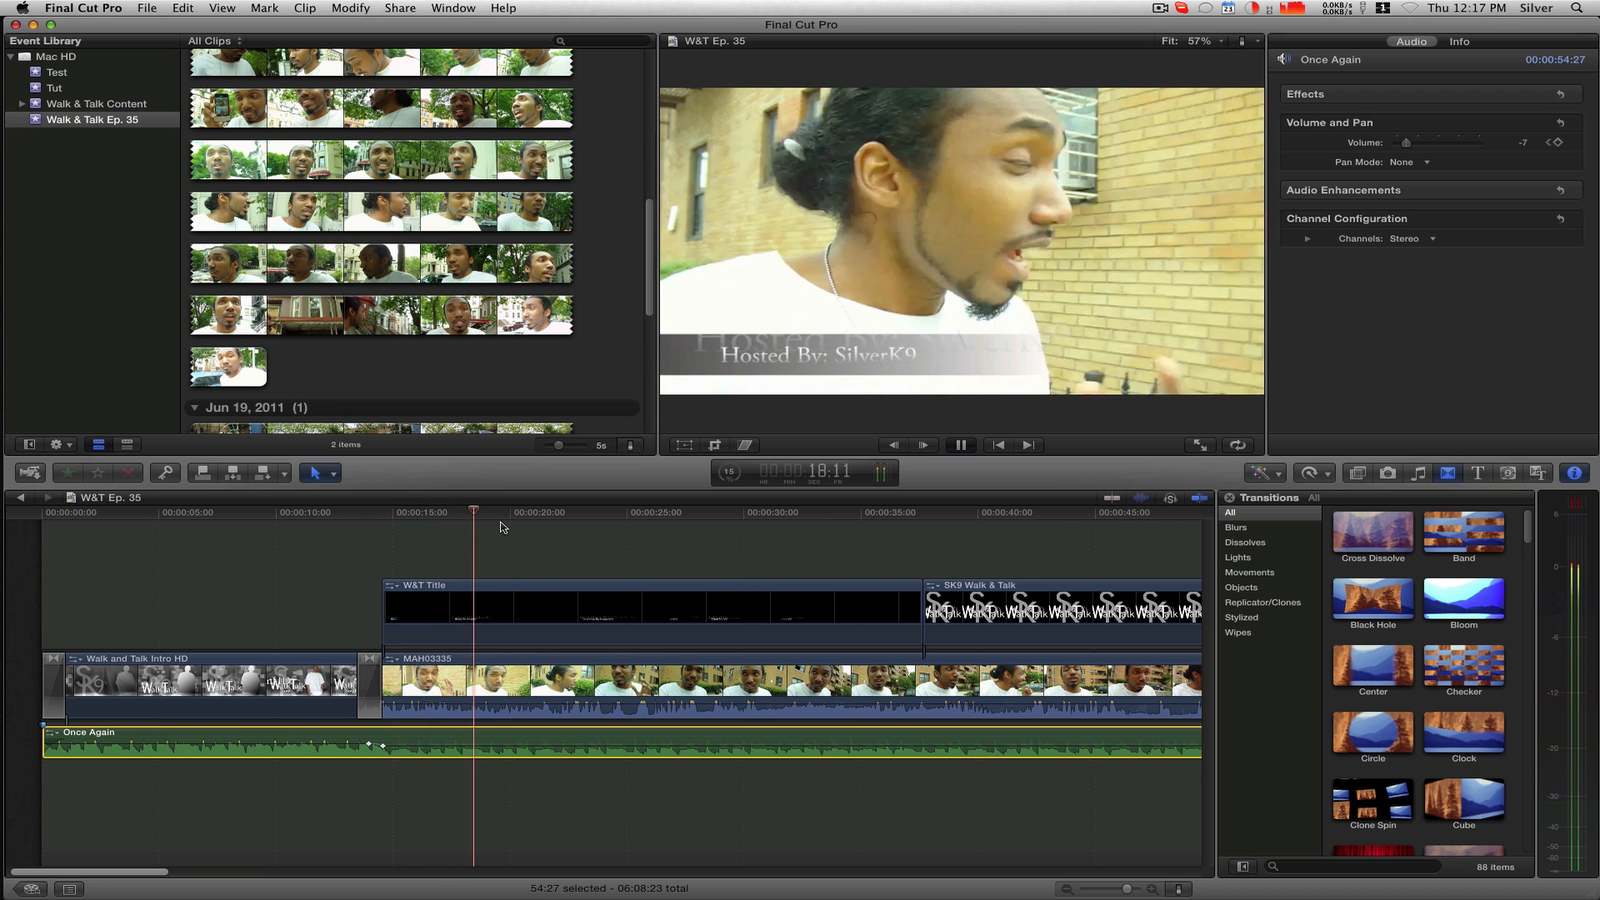
{"action": "key", "text": "space"}
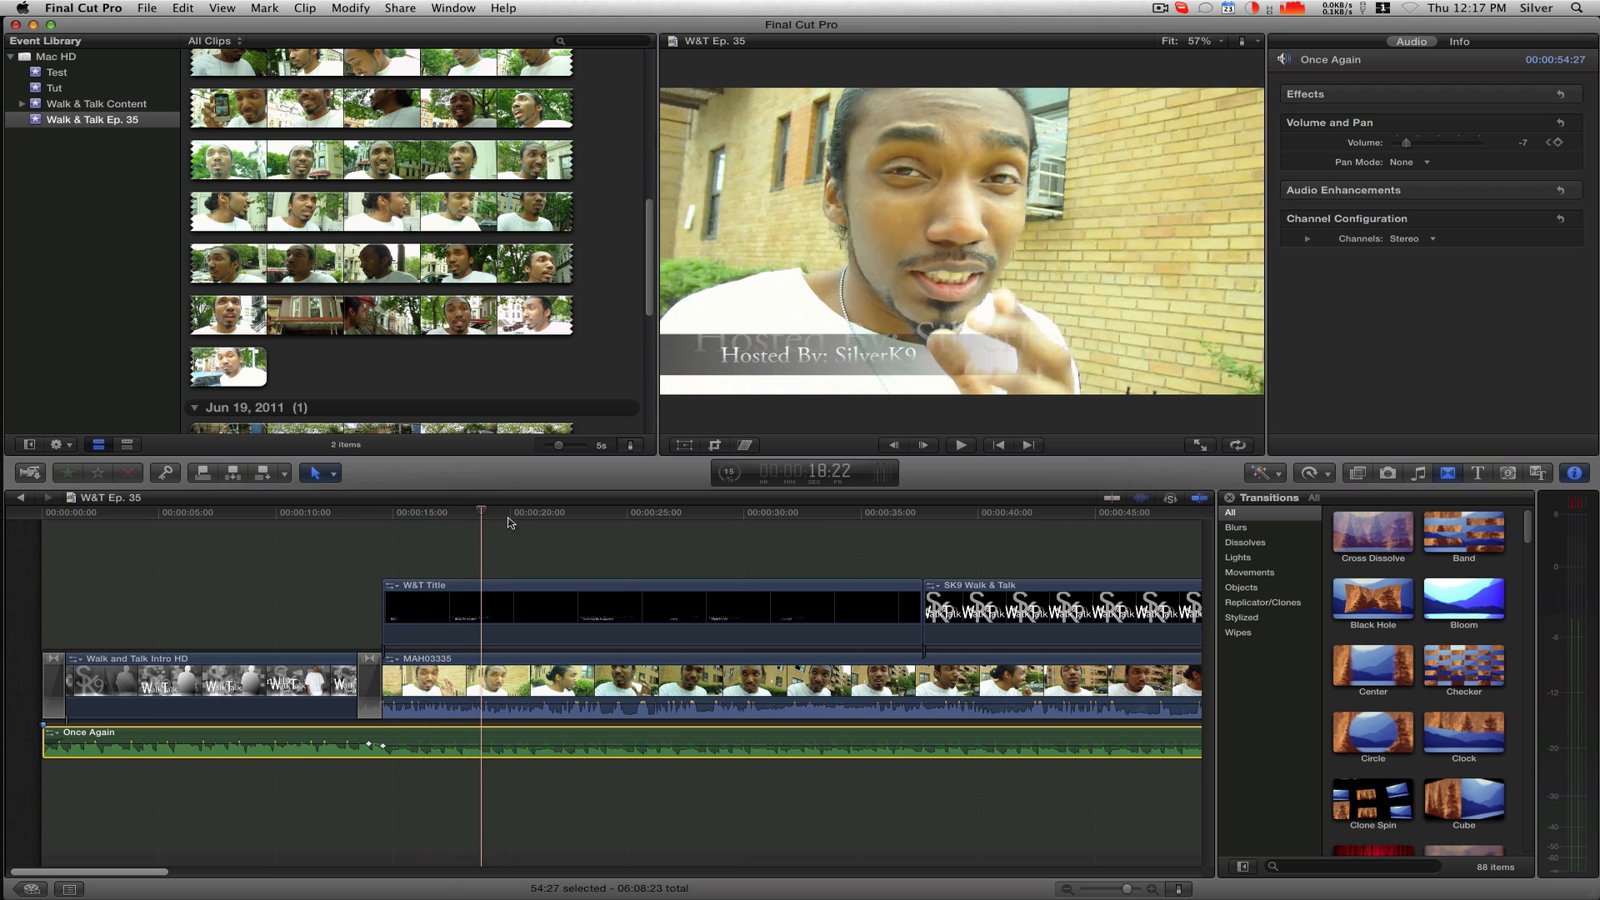
Step: Trim the end of the Once Again music clip back to 37:19, where the SK9 Walk & Talk clip starts
{"action": "left_click_drag", "start_coordinate": [151, 872], "coordinate": [194, 872]}
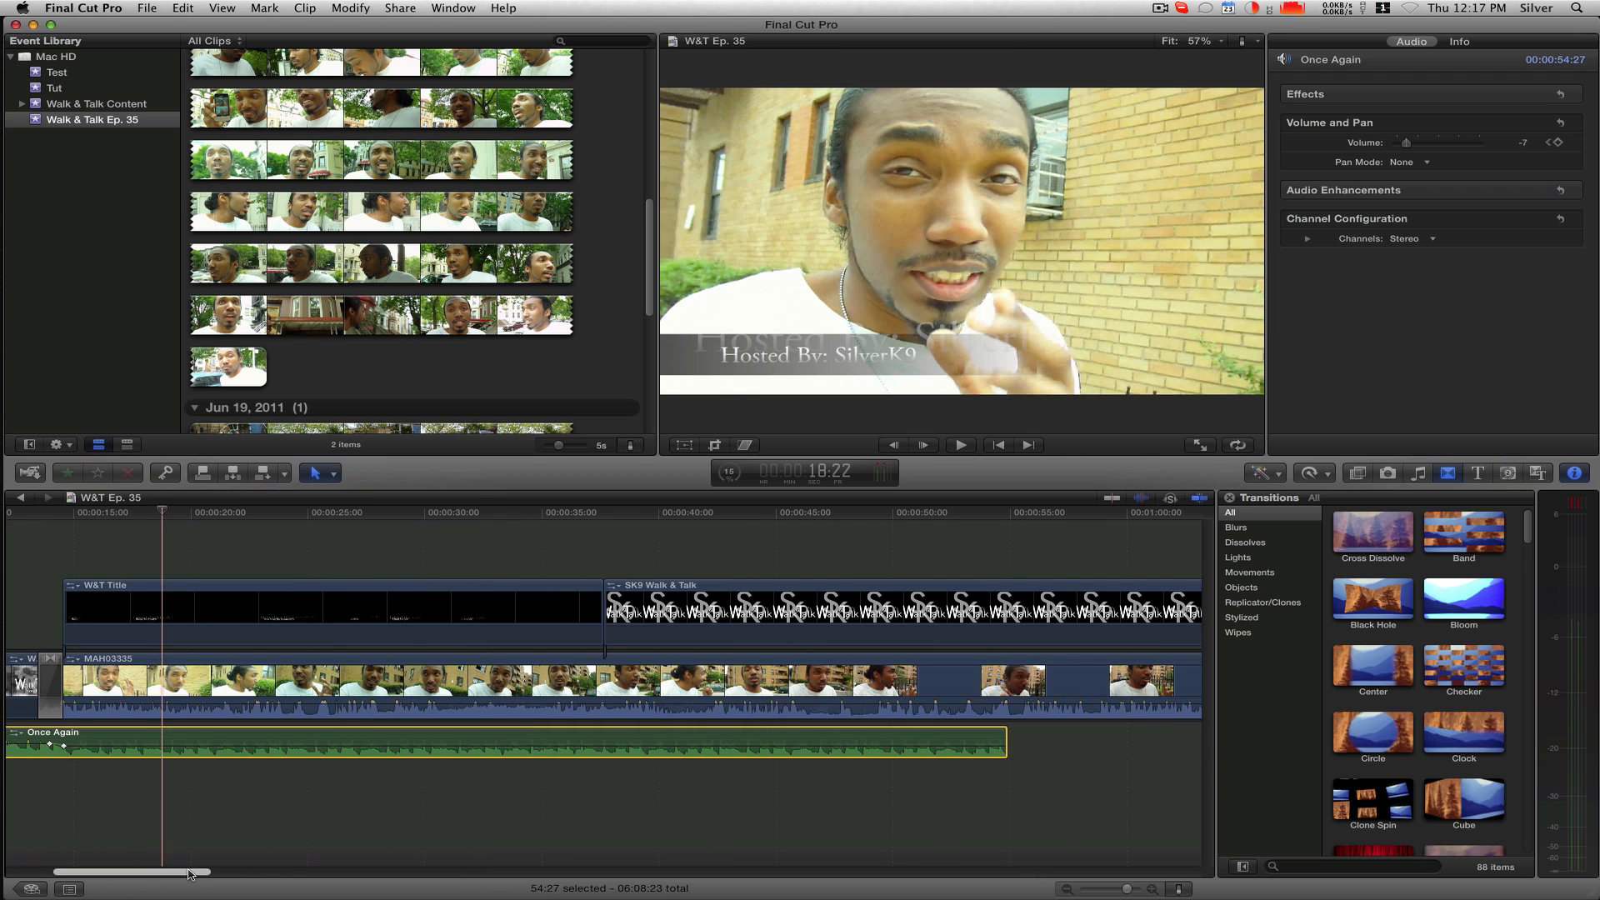
{"action": "left_click", "coordinate": [1004, 746]}
{"action": "left_click_drag", "start_coordinate": [747, 747], "coordinate": [603, 746]}
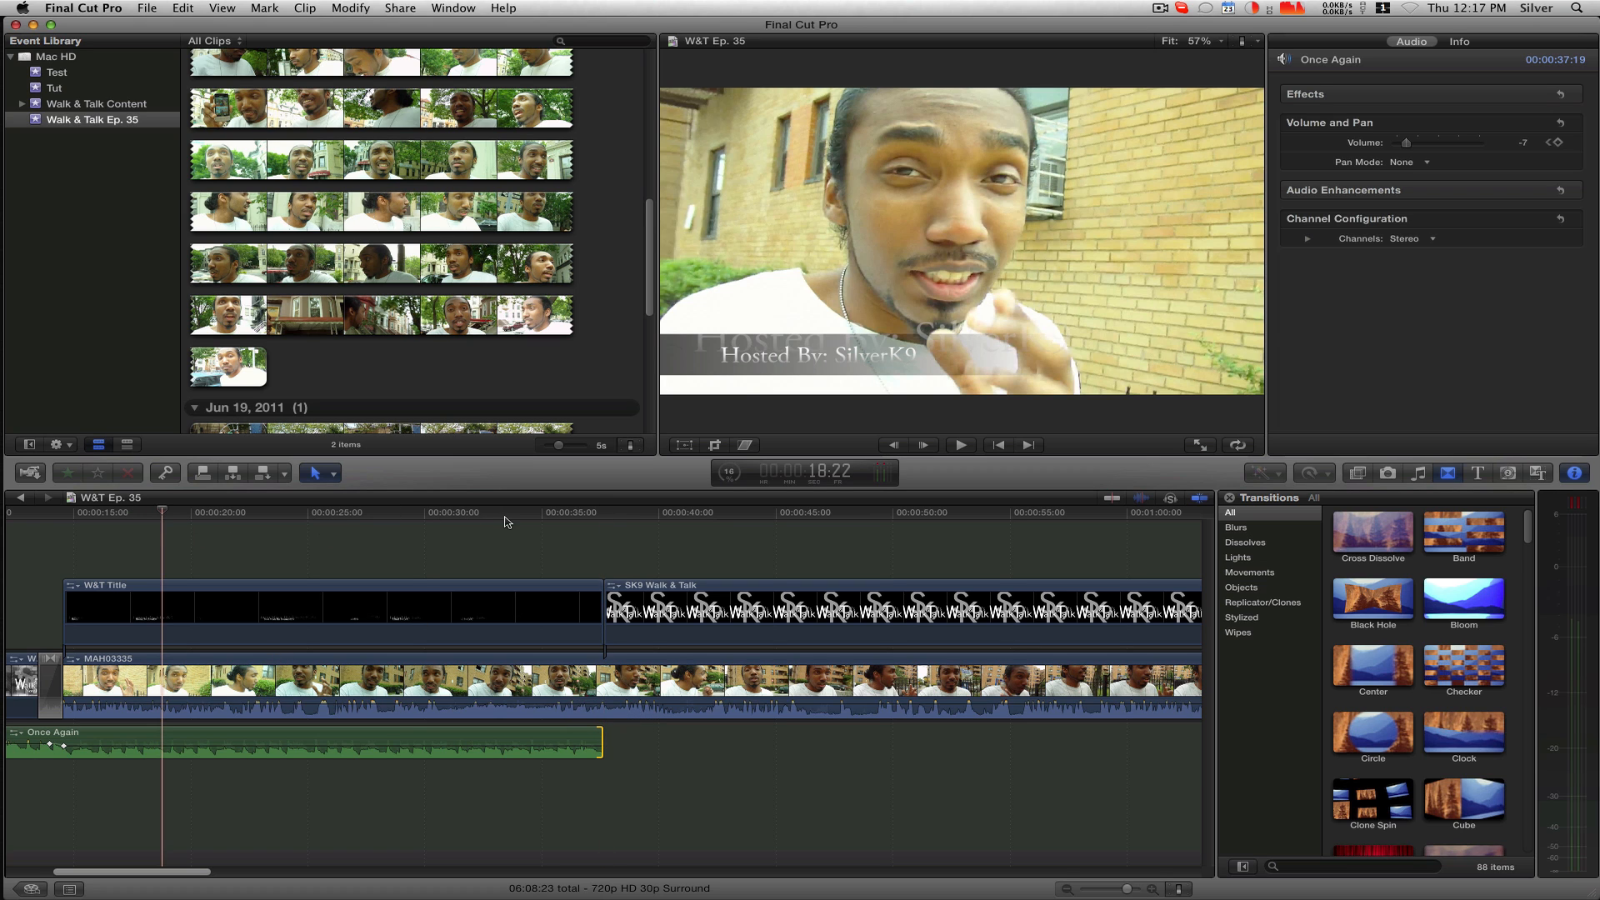
Step: Add a fade-out to the end of the Once Again clip starting at 35:20, and play back the ending twice
{"action": "left_click", "coordinate": [565, 517]}
{"action": "left_click_drag", "start_coordinate": [523, 518], "coordinate": [559, 518]}
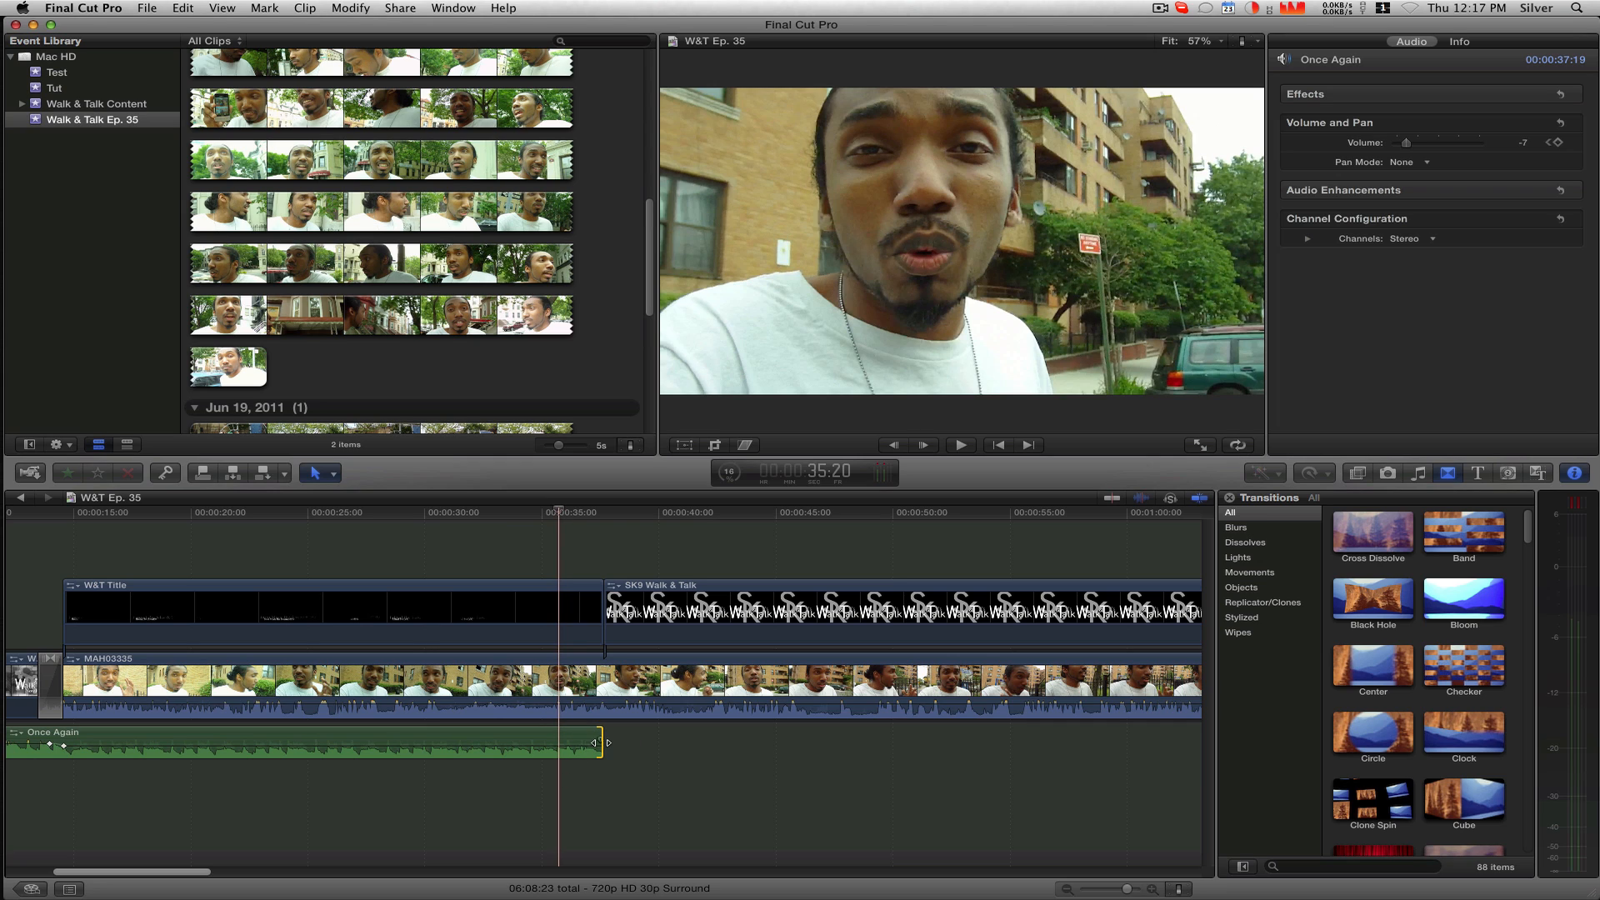
{"action": "left_click_drag", "start_coordinate": [600, 739], "coordinate": [559, 737]}
{"action": "left_click", "coordinate": [523, 512]}
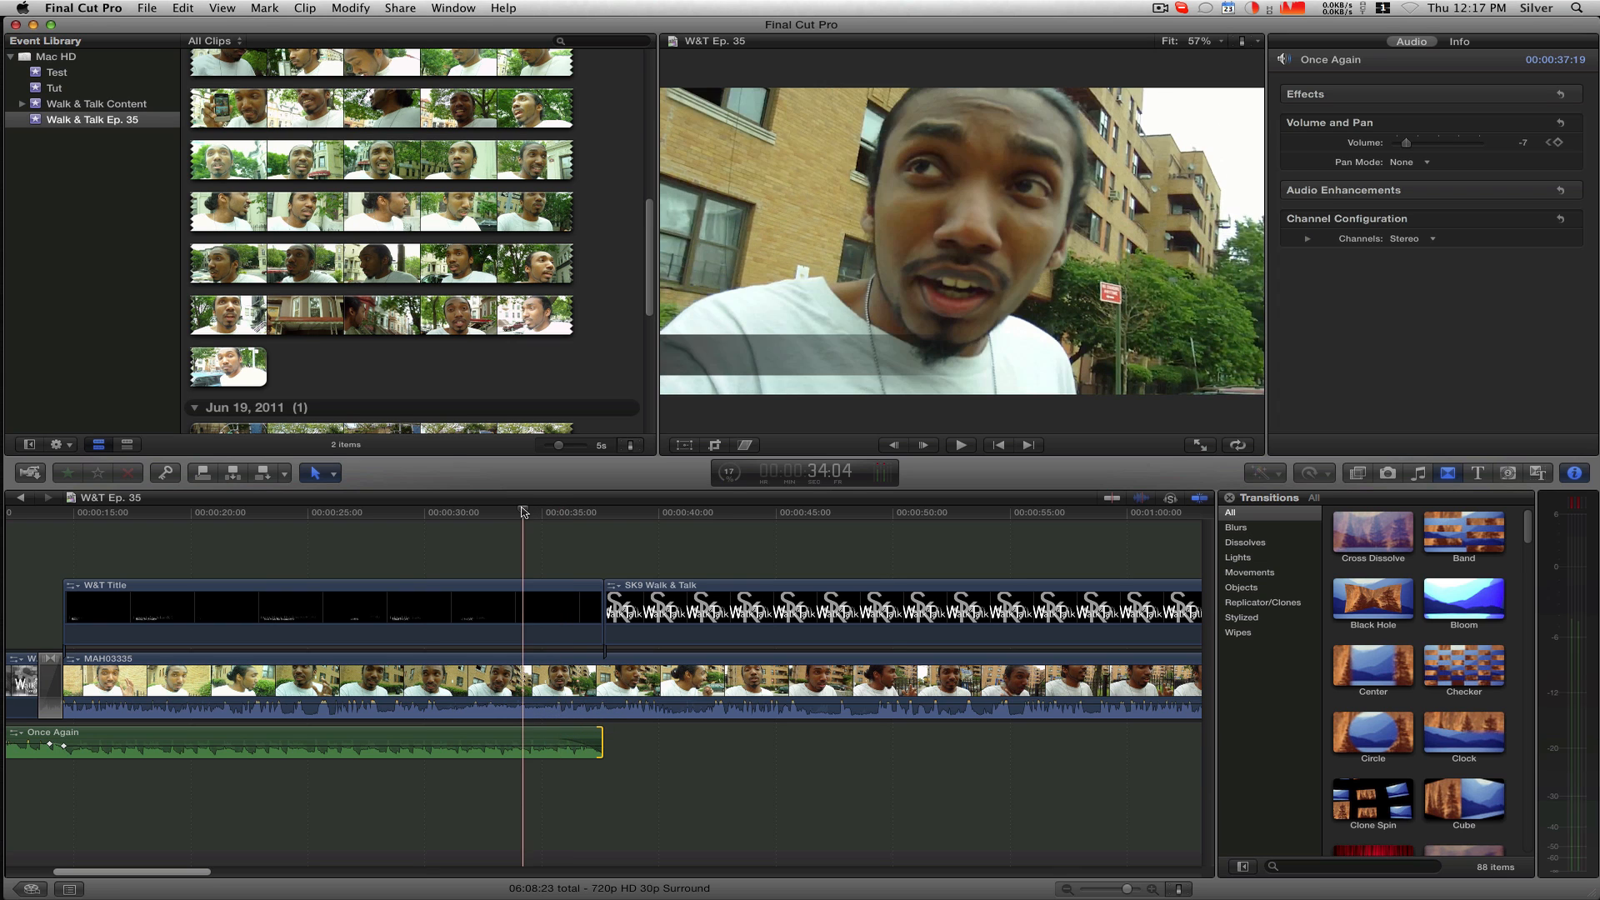
{"action": "key", "text": "space"}
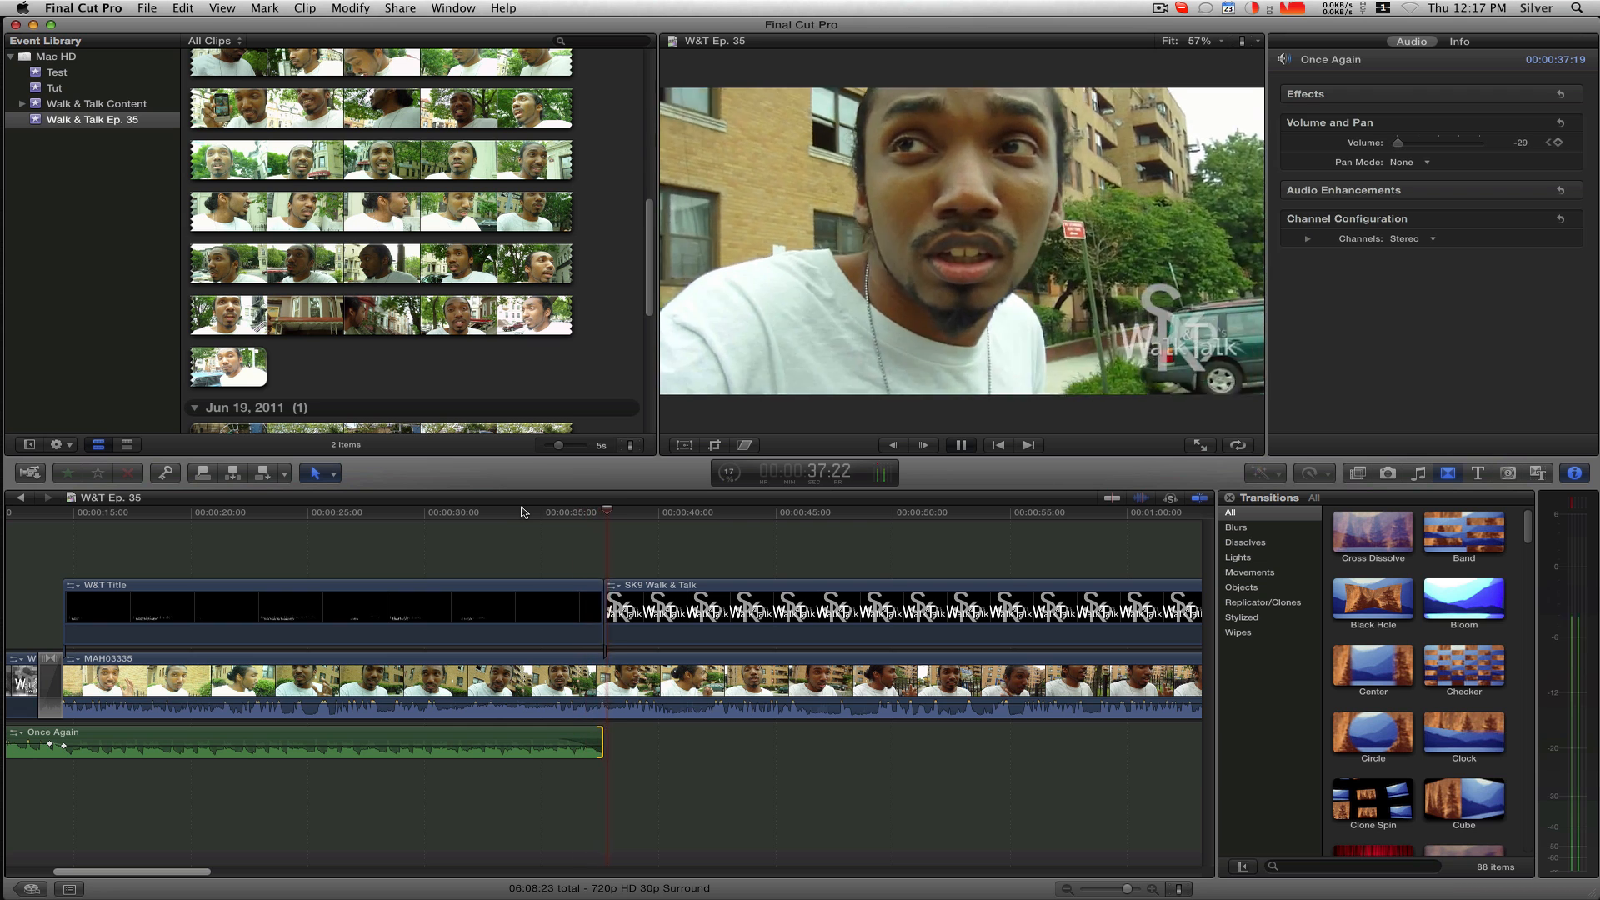
{"action": "key", "text": "space"}
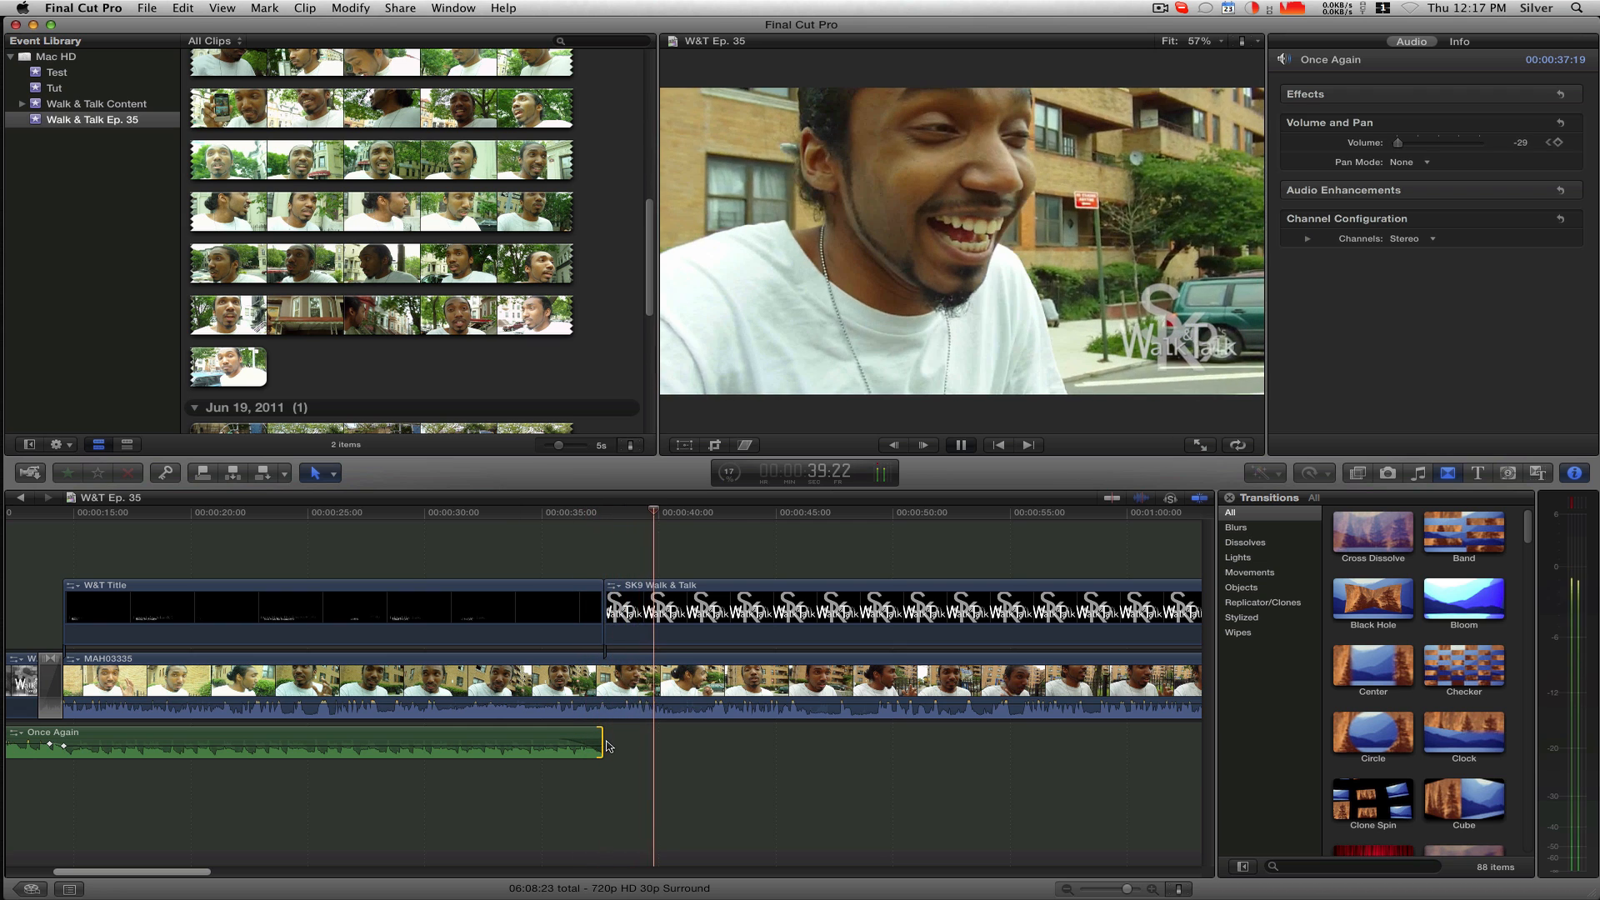
{"action": "left_click_drag", "start_coordinate": [483, 515], "coordinate": [446, 513]}
{"action": "key", "text": "space"}
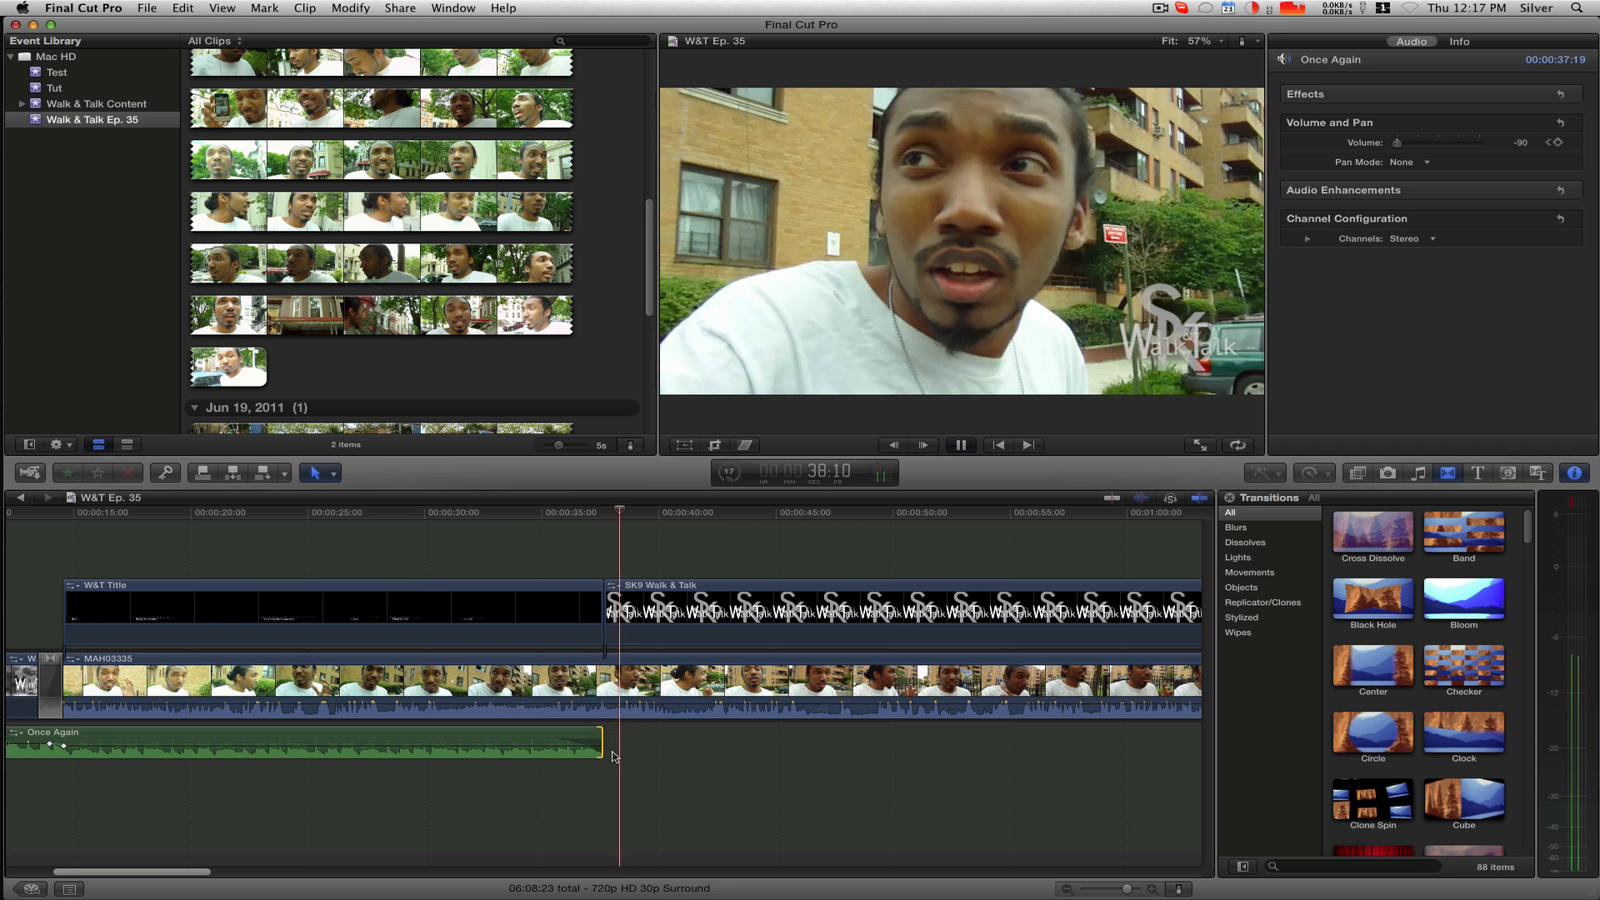
{"action": "key", "text": "space"}
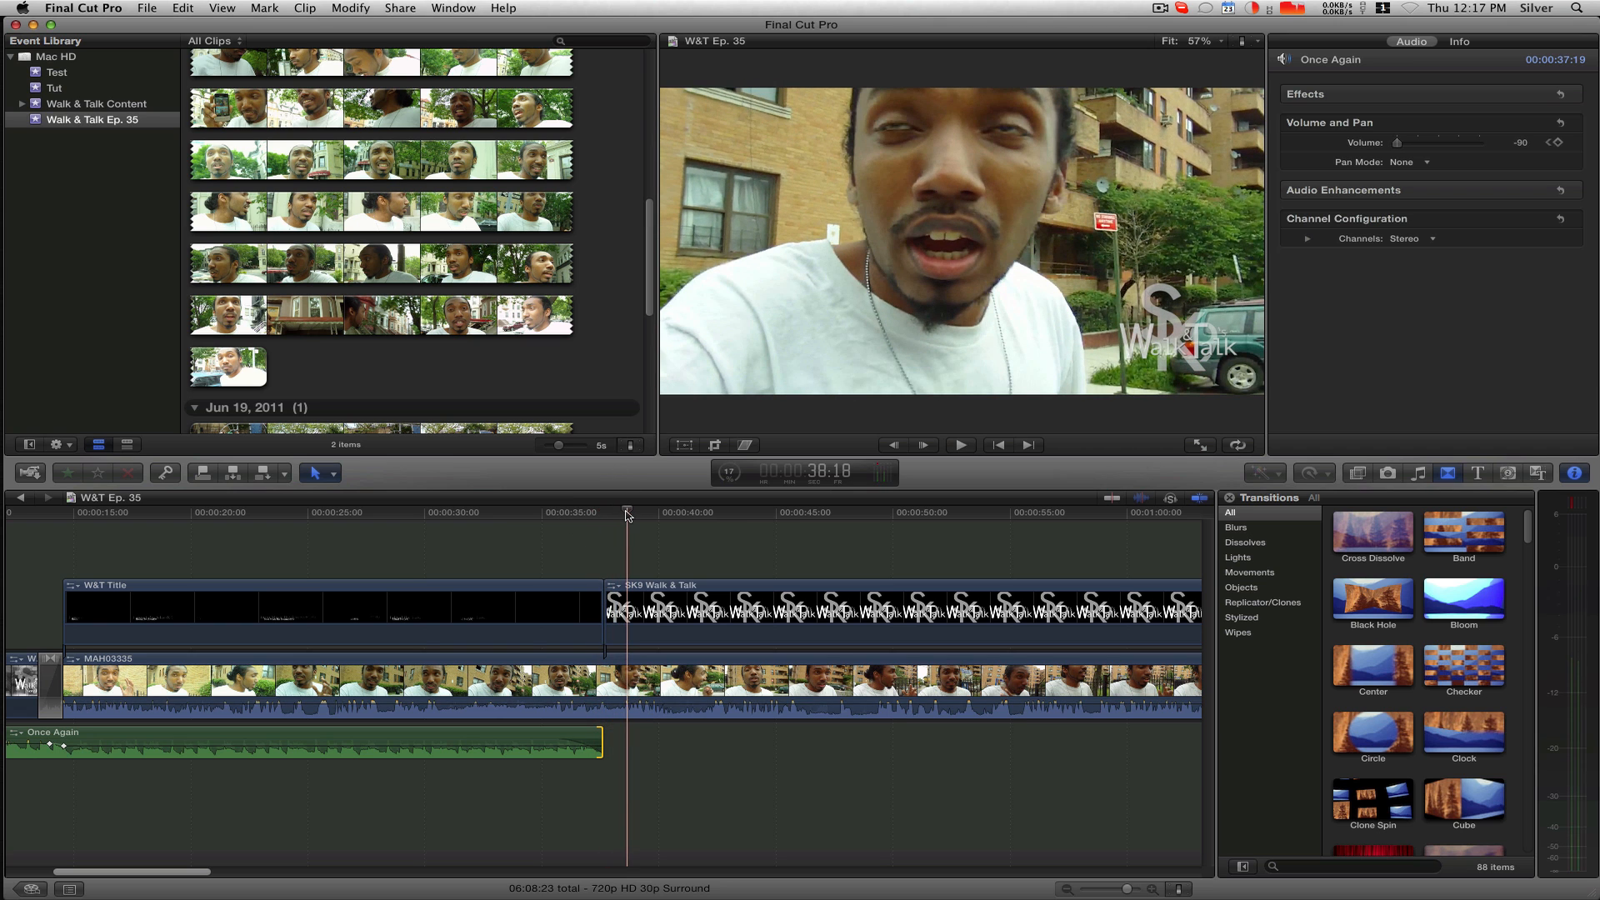
Step: Select the SK9 Walk & Talk clip and play back its opening from shortly before its start at 37:19
{"action": "left_click_drag", "start_coordinate": [626, 514], "coordinate": [604, 512]}
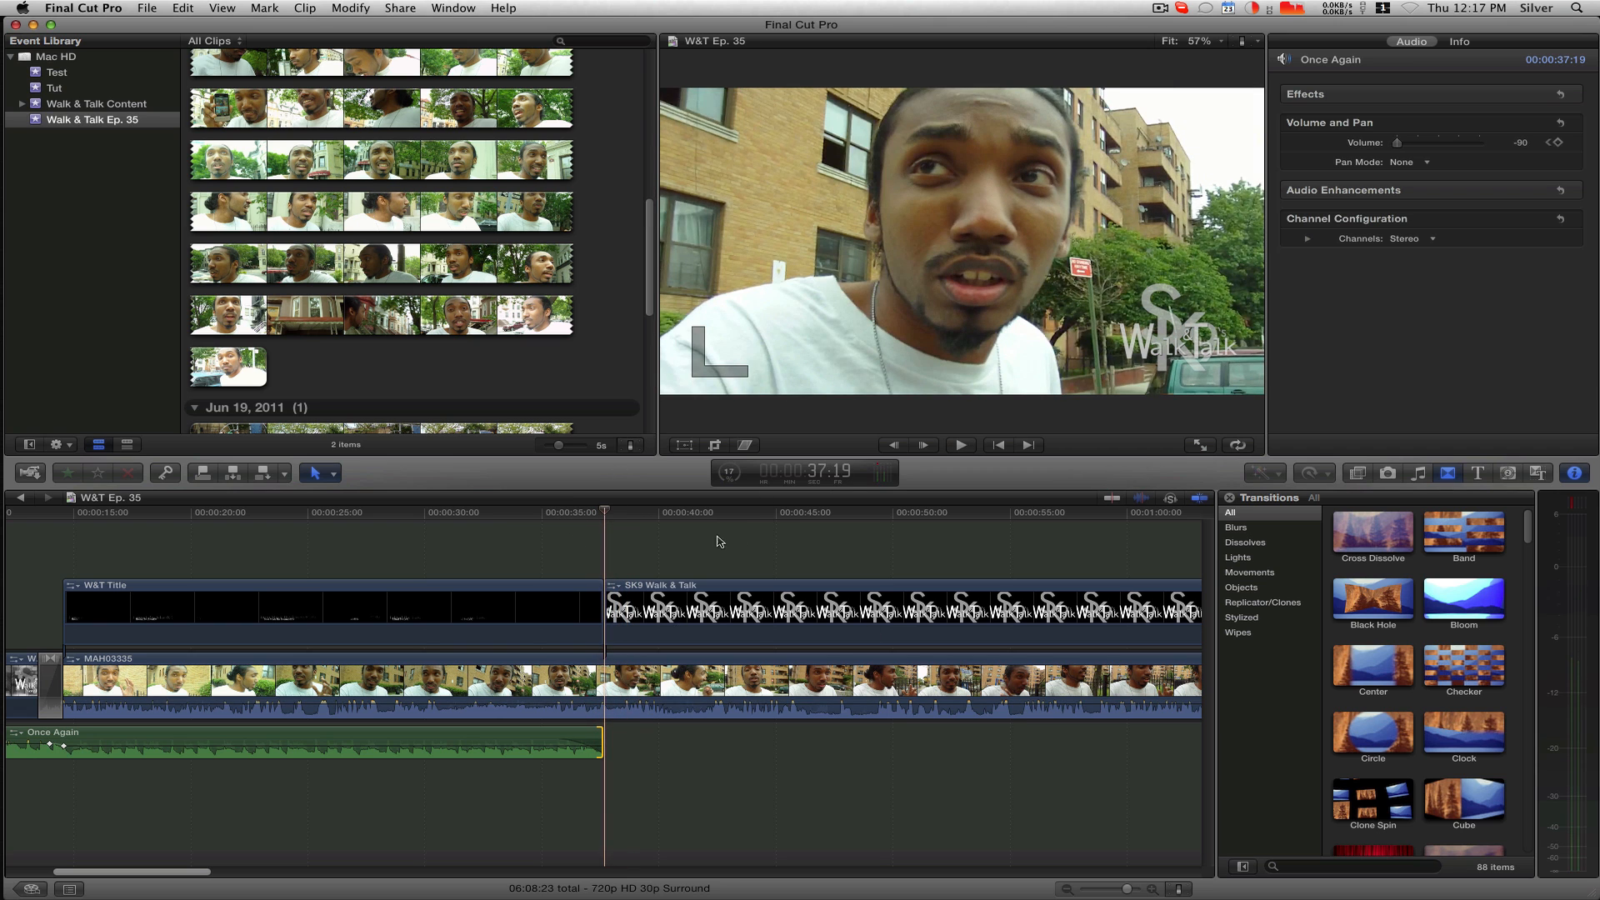
{"action": "left_click", "coordinate": [684, 587]}
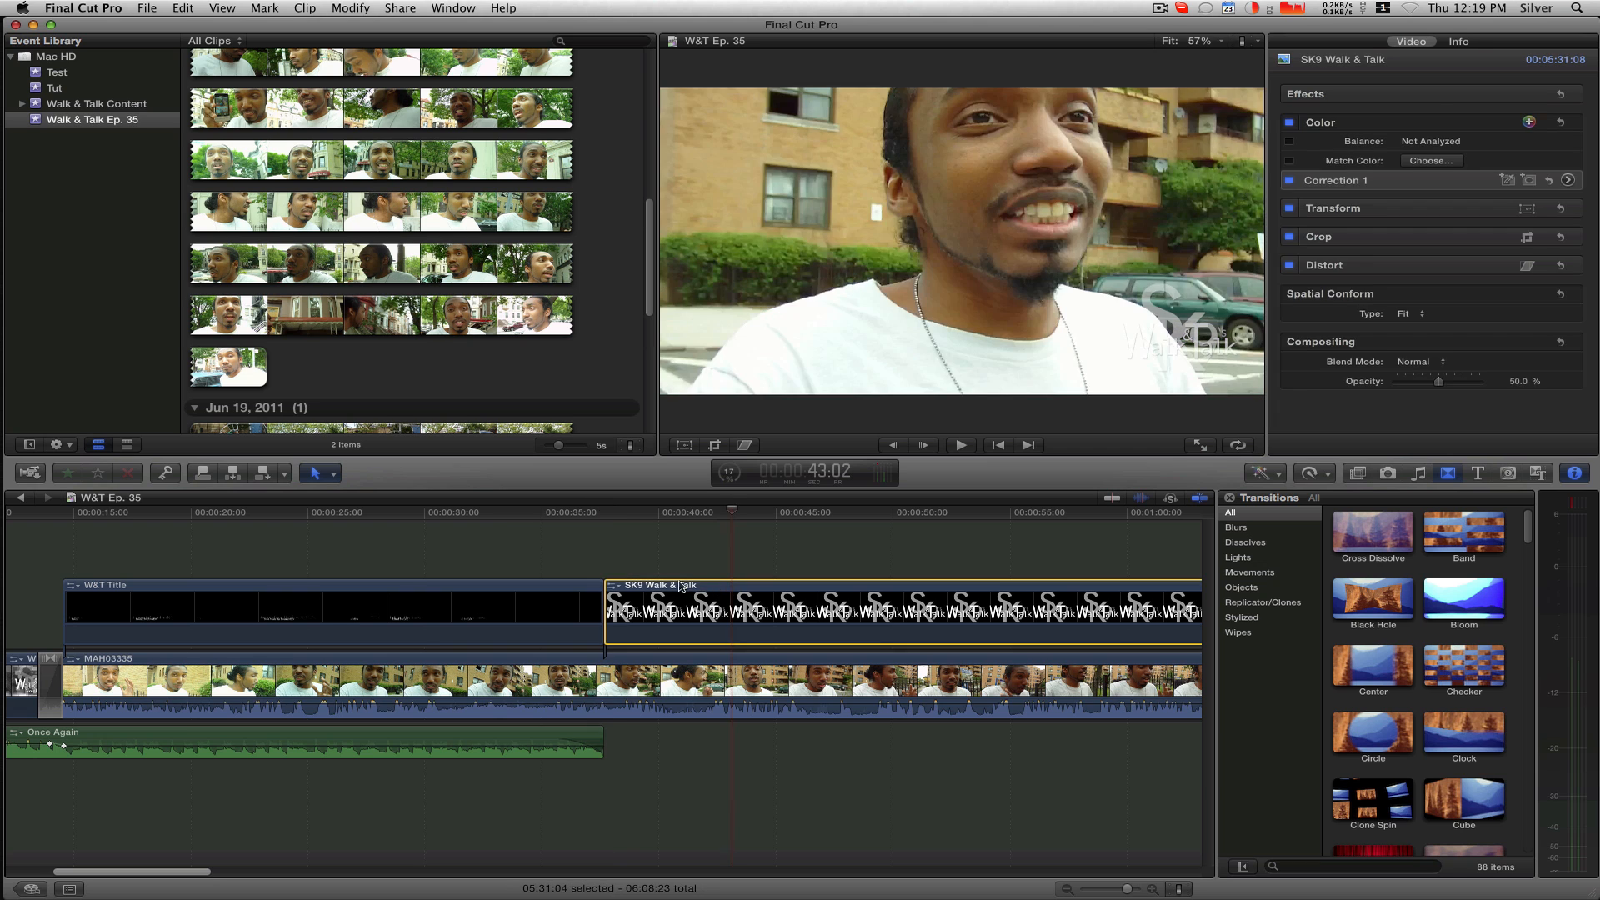
{"action": "left_click_drag", "start_coordinate": [620, 513], "coordinate": [585, 517]}
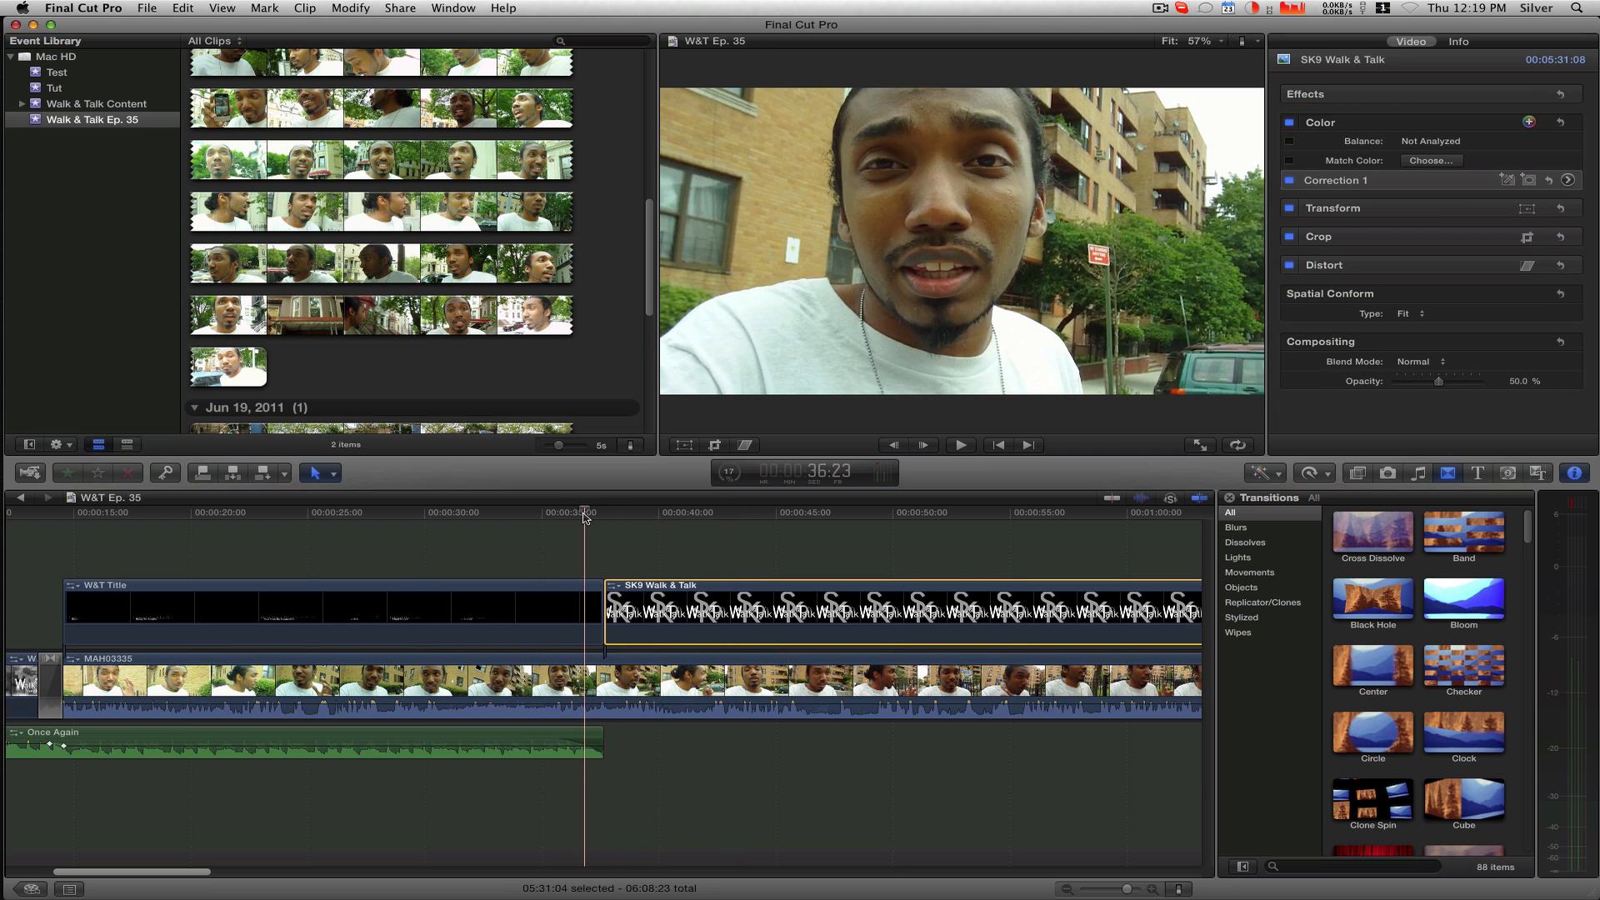
{"action": "key", "text": "space"}
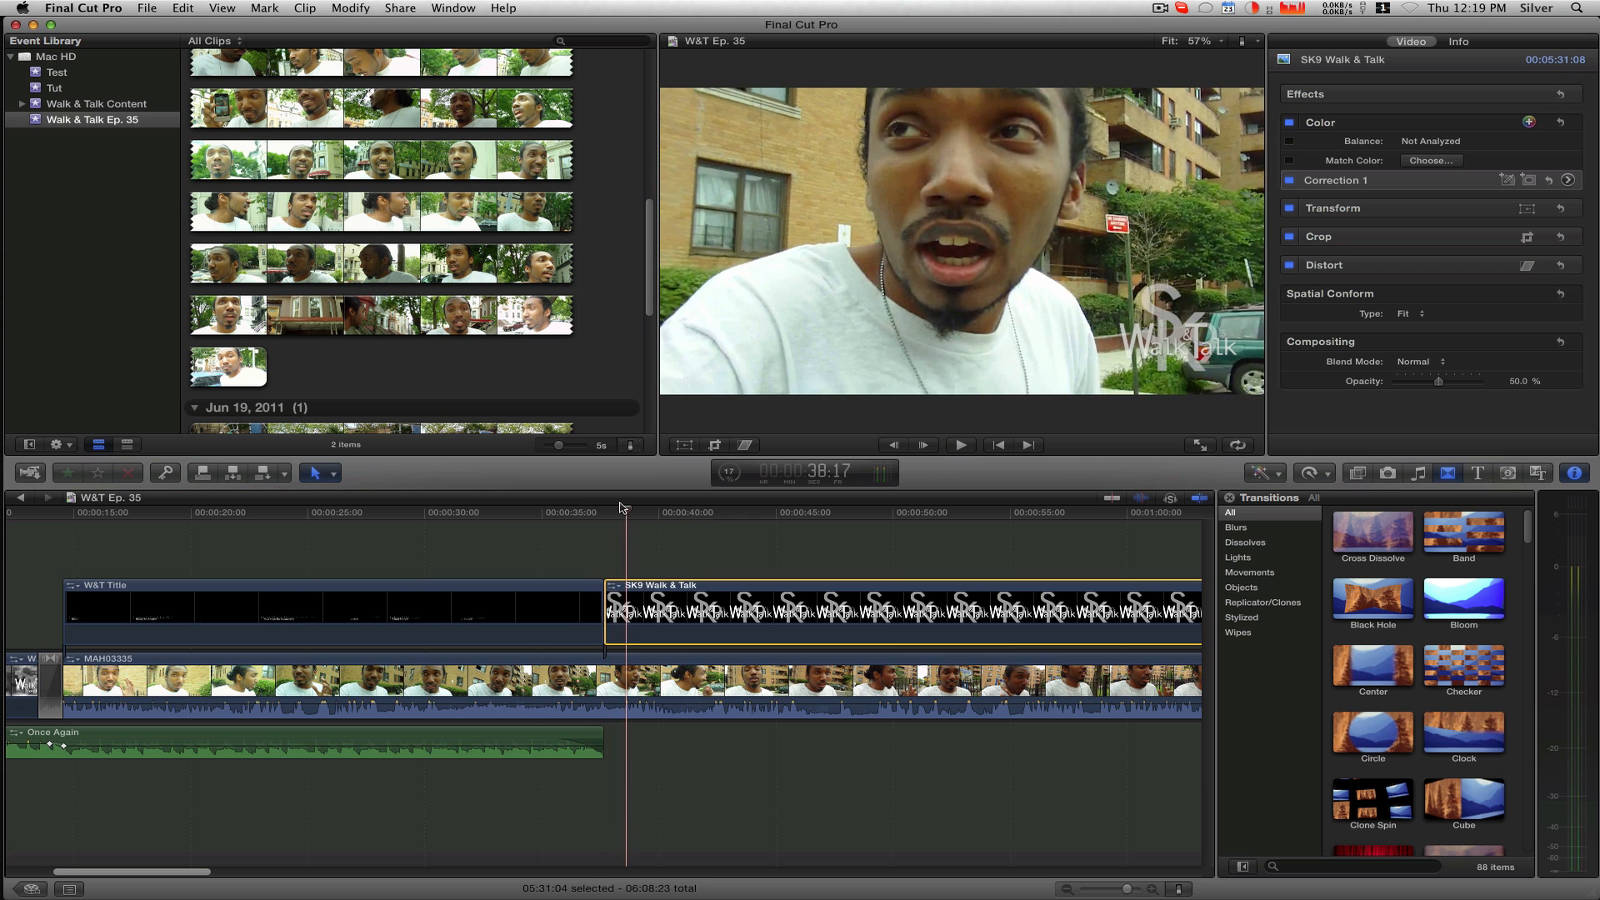
{"action": "key", "text": "space"}
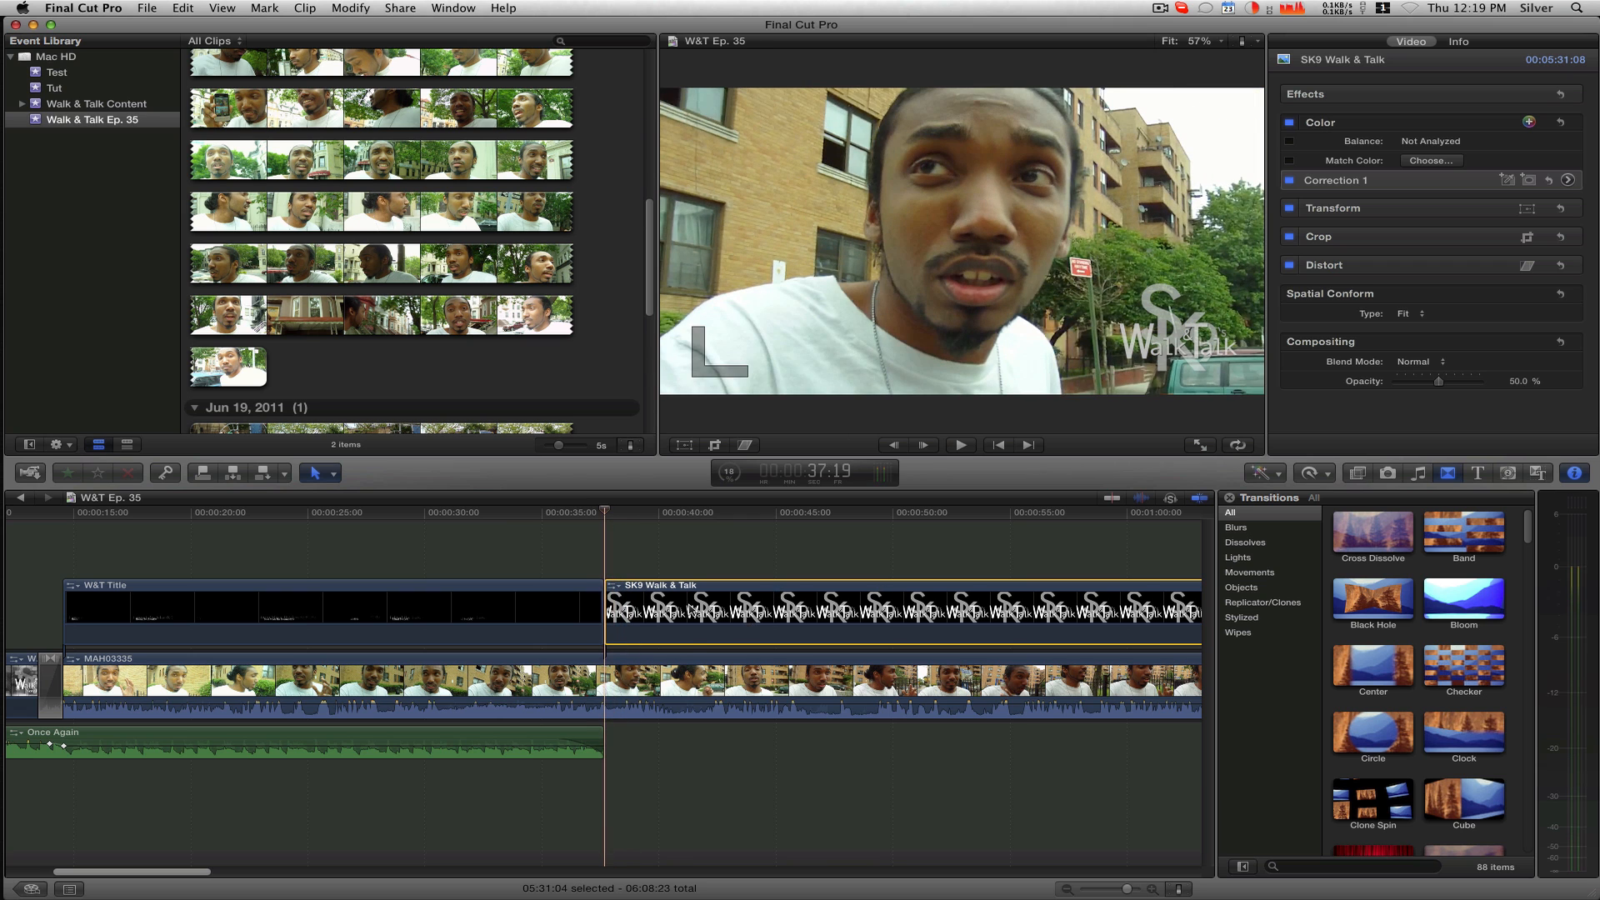
Step: Add an opacity keyframe of 0% to the SK9 Walk & Talk clip at its start, 37:19
{"action": "left_click", "coordinate": [692, 608]}
{"action": "left_click", "coordinate": [605, 514]}
{"action": "left_click", "coordinate": [1557, 380]}
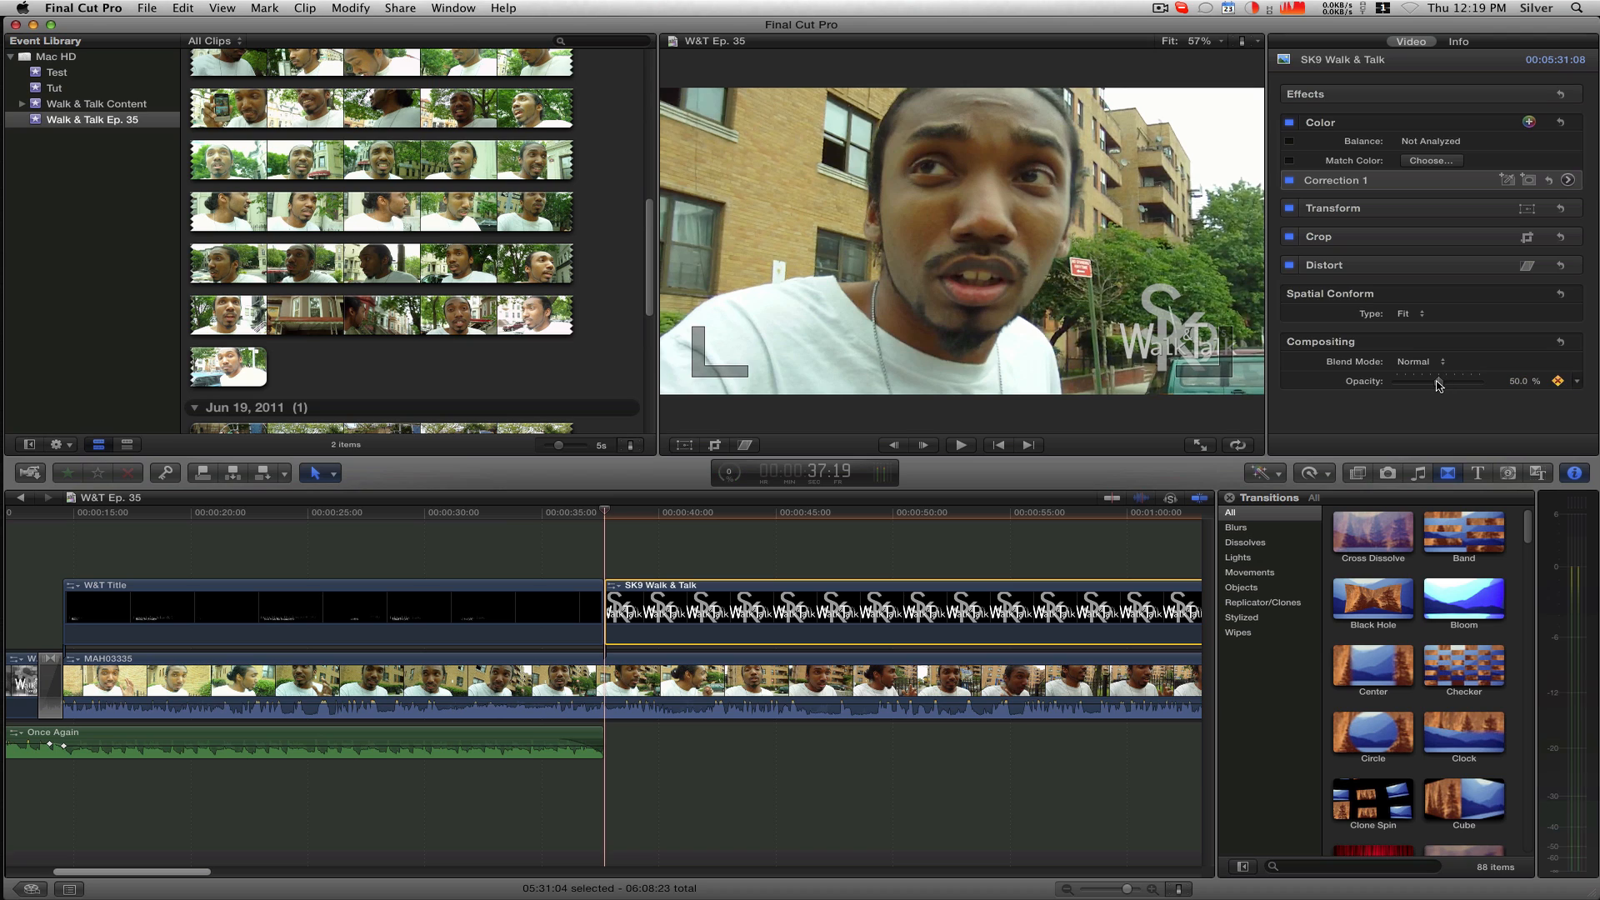
{"action": "left_click_drag", "start_coordinate": [1437, 385], "coordinate": [1397, 385]}
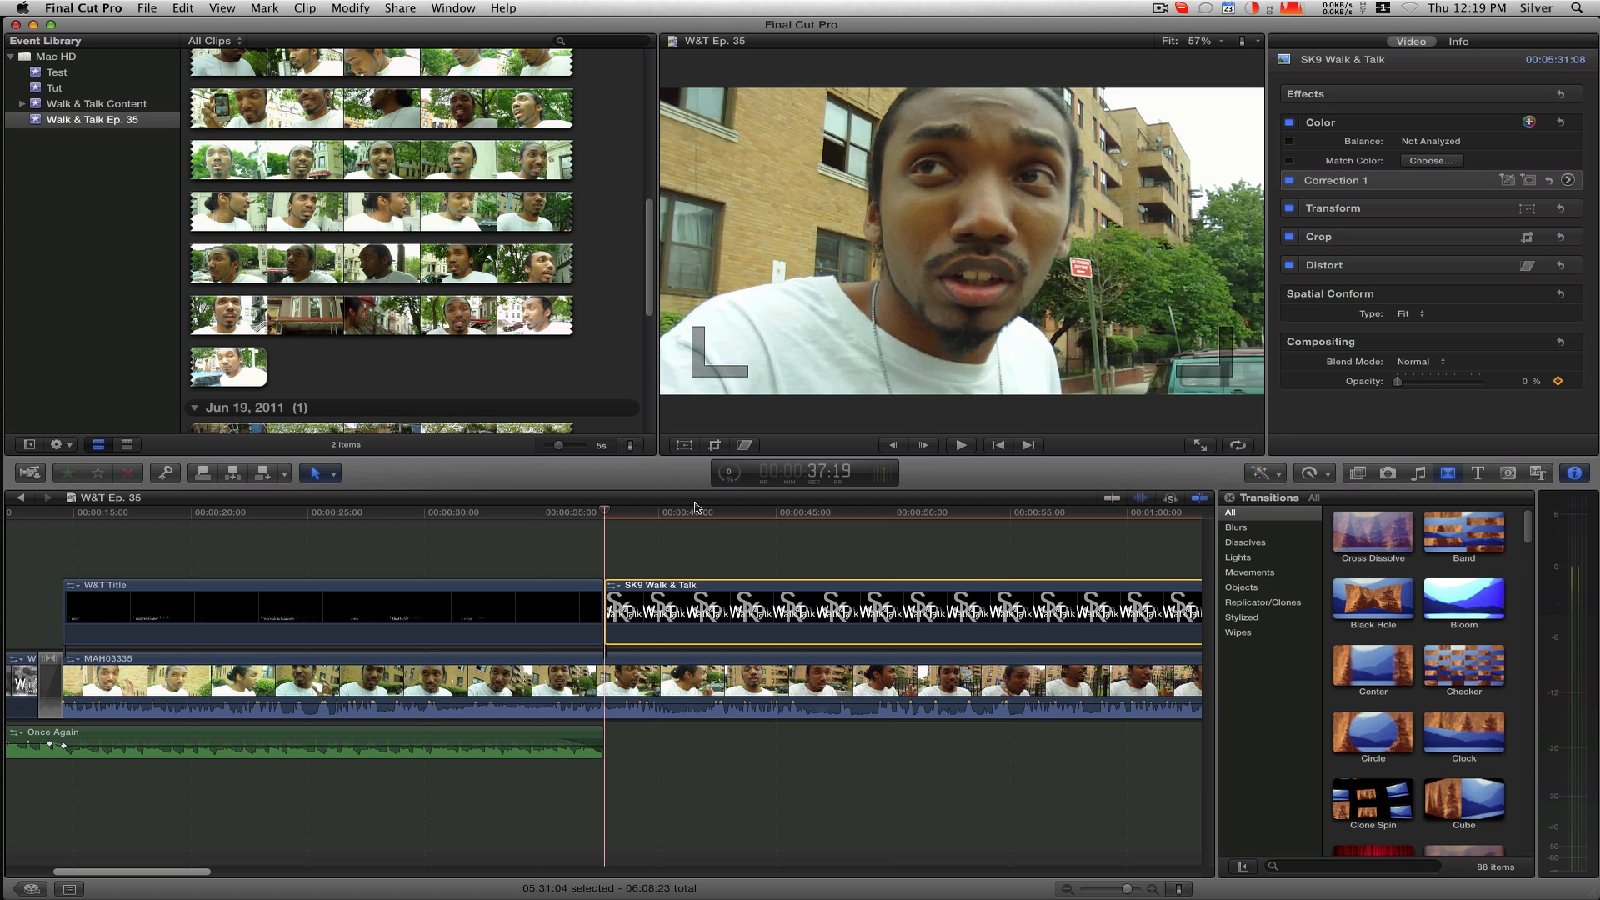
Step: Add a second opacity keyframe to the SK9 Walk & Talk clip at 41:25 and set it to 50%
{"action": "left_click_drag", "start_coordinate": [621, 516], "coordinate": [702, 516]}
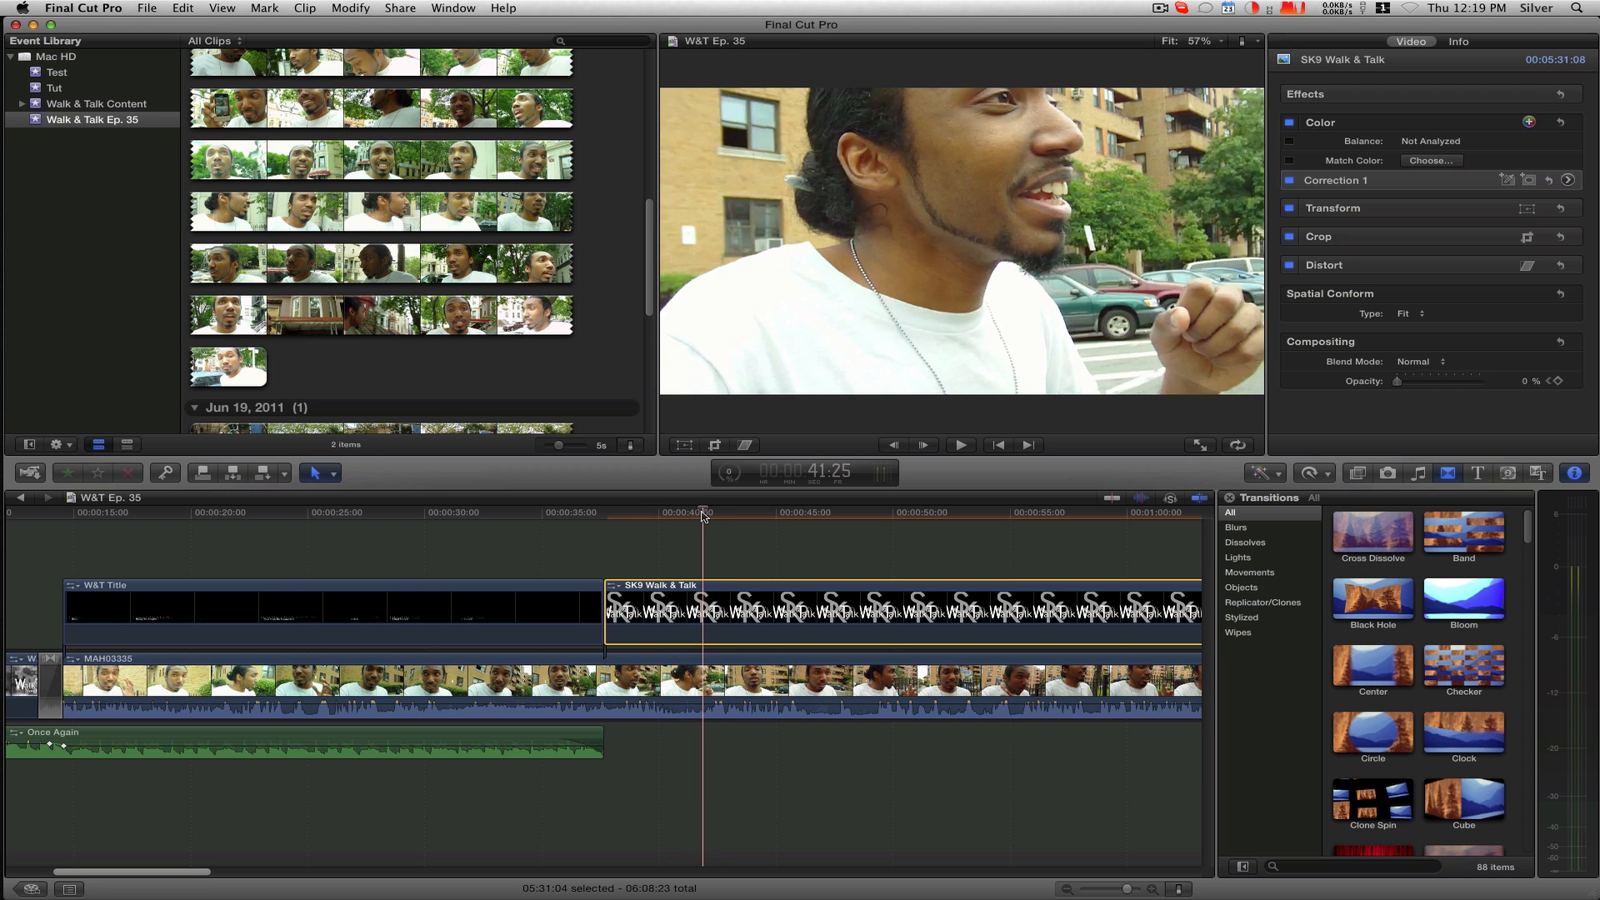
{"action": "left_click", "coordinate": [1556, 381]}
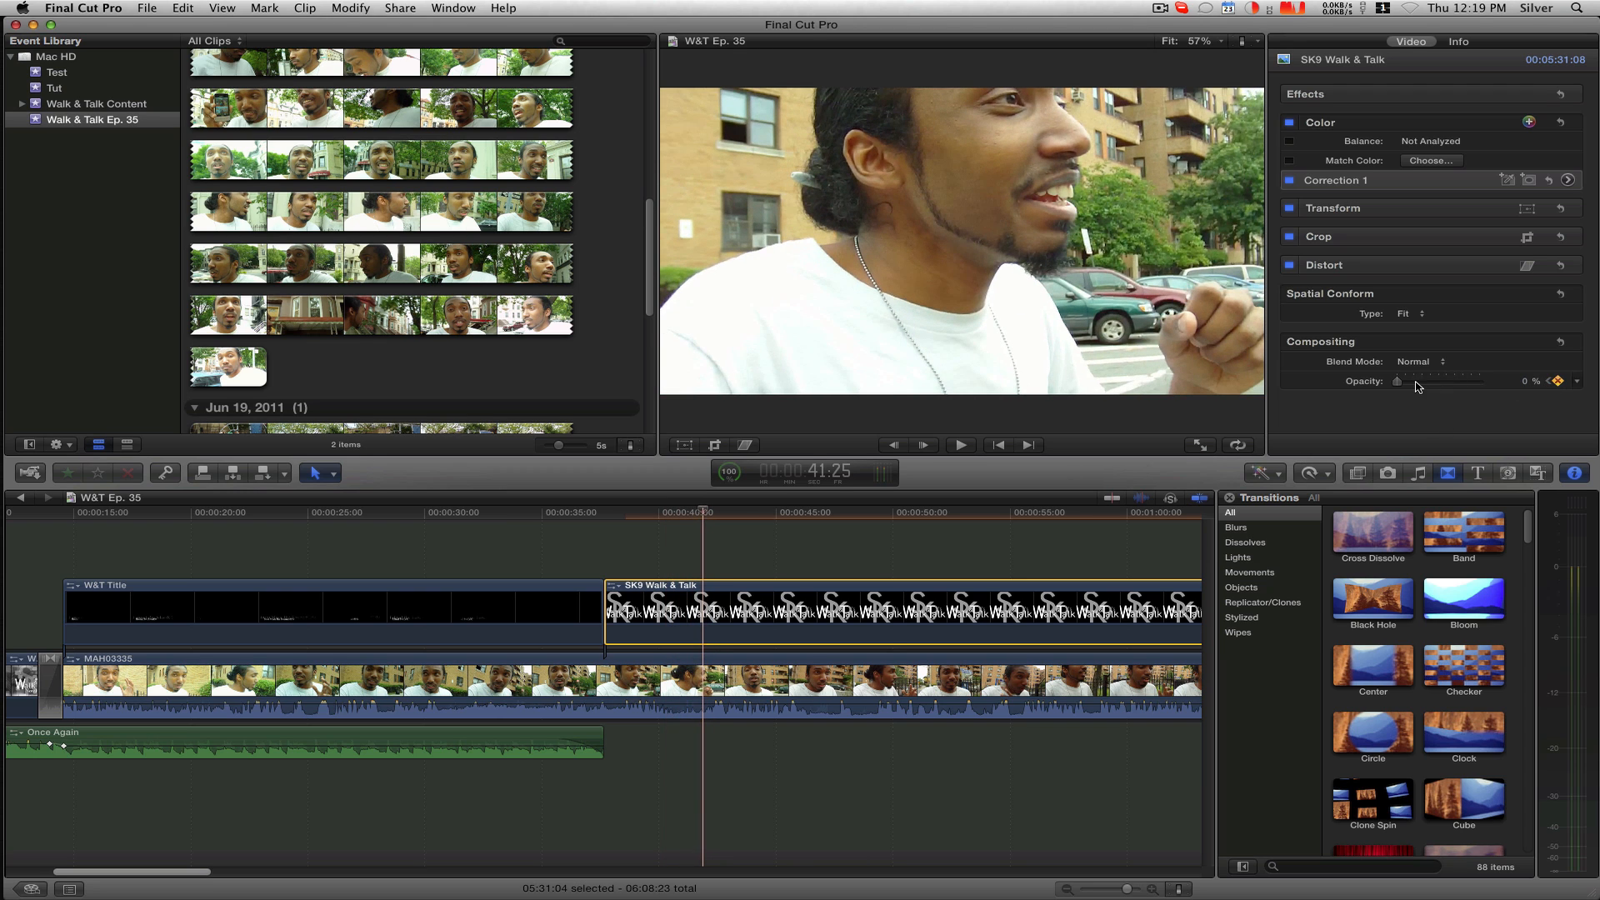
{"action": "left_click_drag", "start_coordinate": [1401, 386], "coordinate": [1436, 386]}
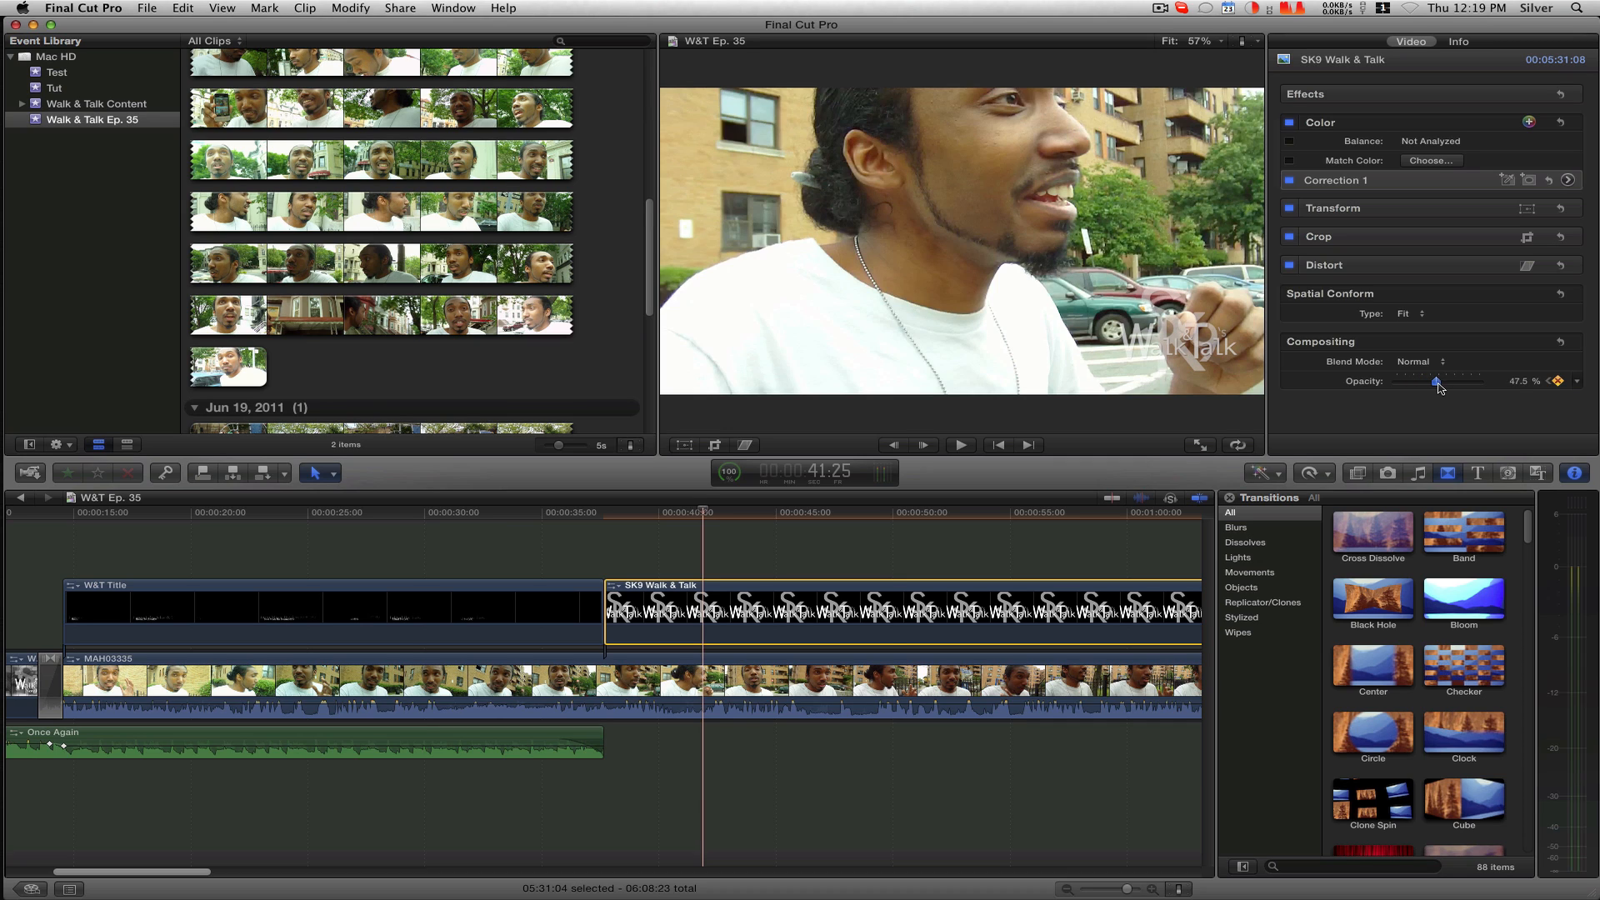
{"action": "left_click_drag", "start_coordinate": [1442, 387], "coordinate": [1444, 388]}
{"action": "left_click", "coordinate": [1518, 382]}
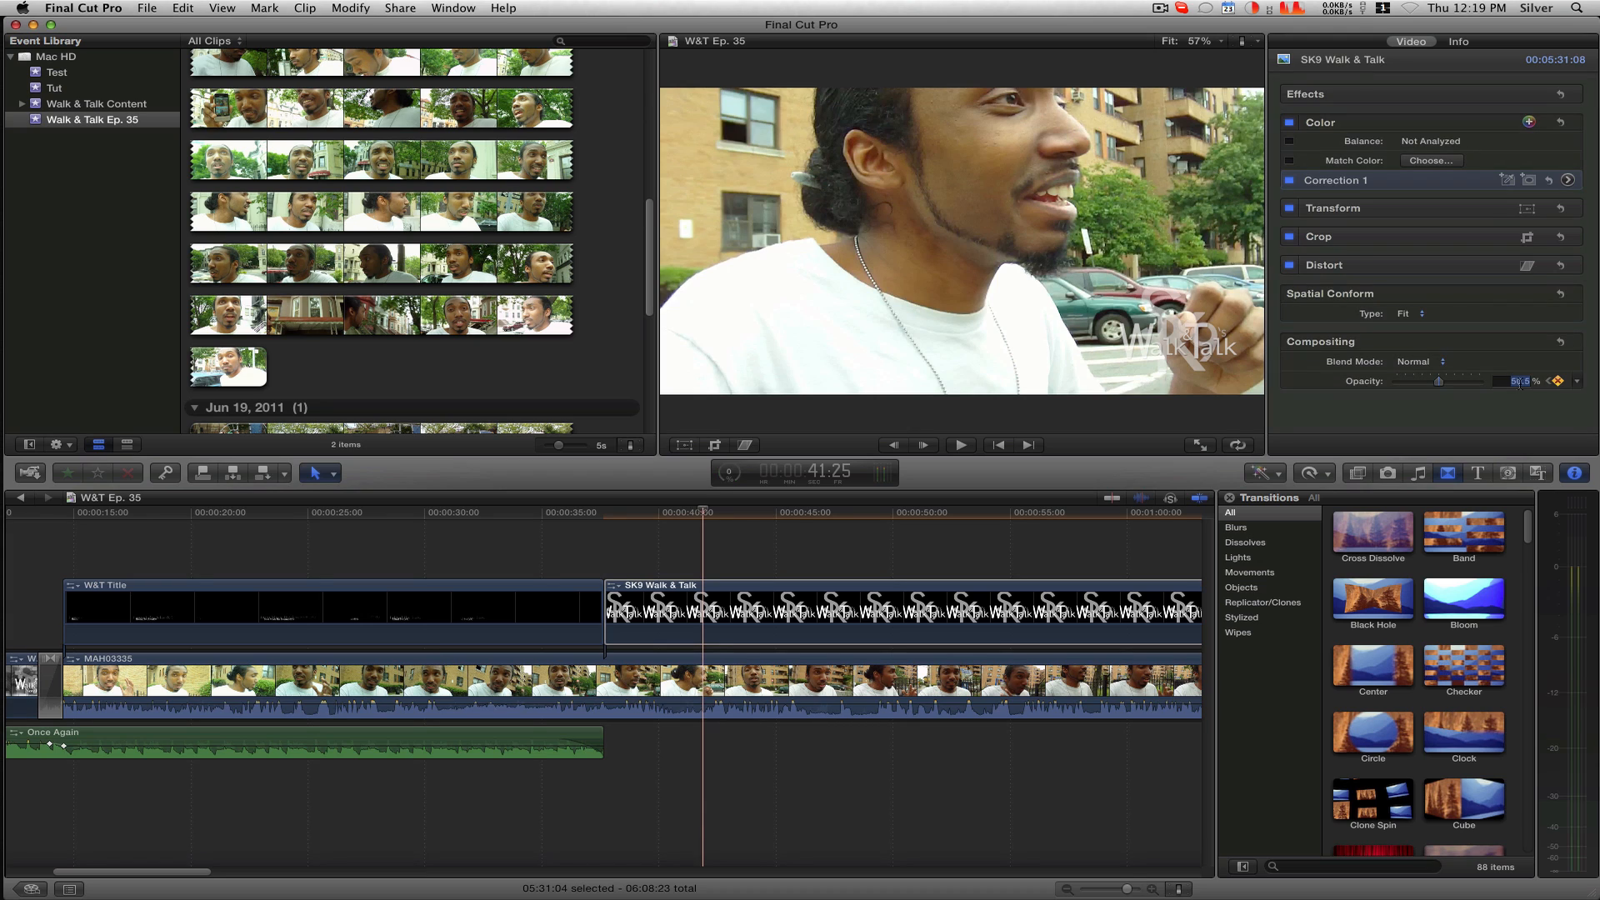
{"action": "type", "text": "50"}
{"action": "key", "text": "Return"}
Step: Play back the opacity fade-in of the SK9 Walk & Talk logo from just before its start
{"action": "left_click", "coordinate": [1166, 497]}
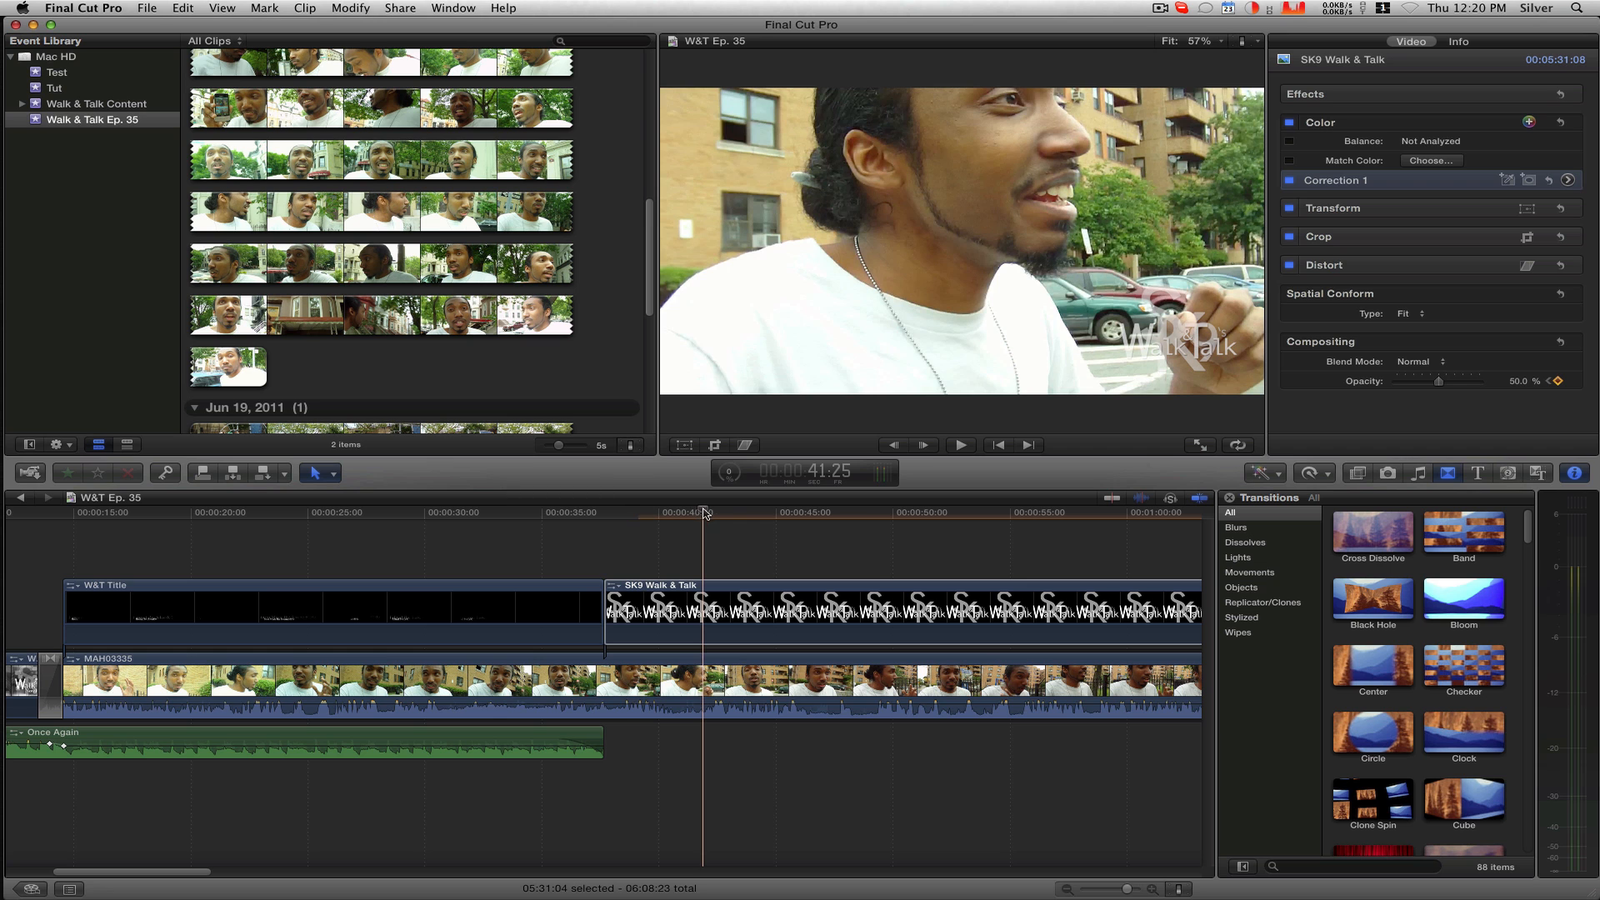
{"action": "left_click_drag", "start_coordinate": [675, 511], "coordinate": [589, 513]}
{"action": "key", "text": "space"}
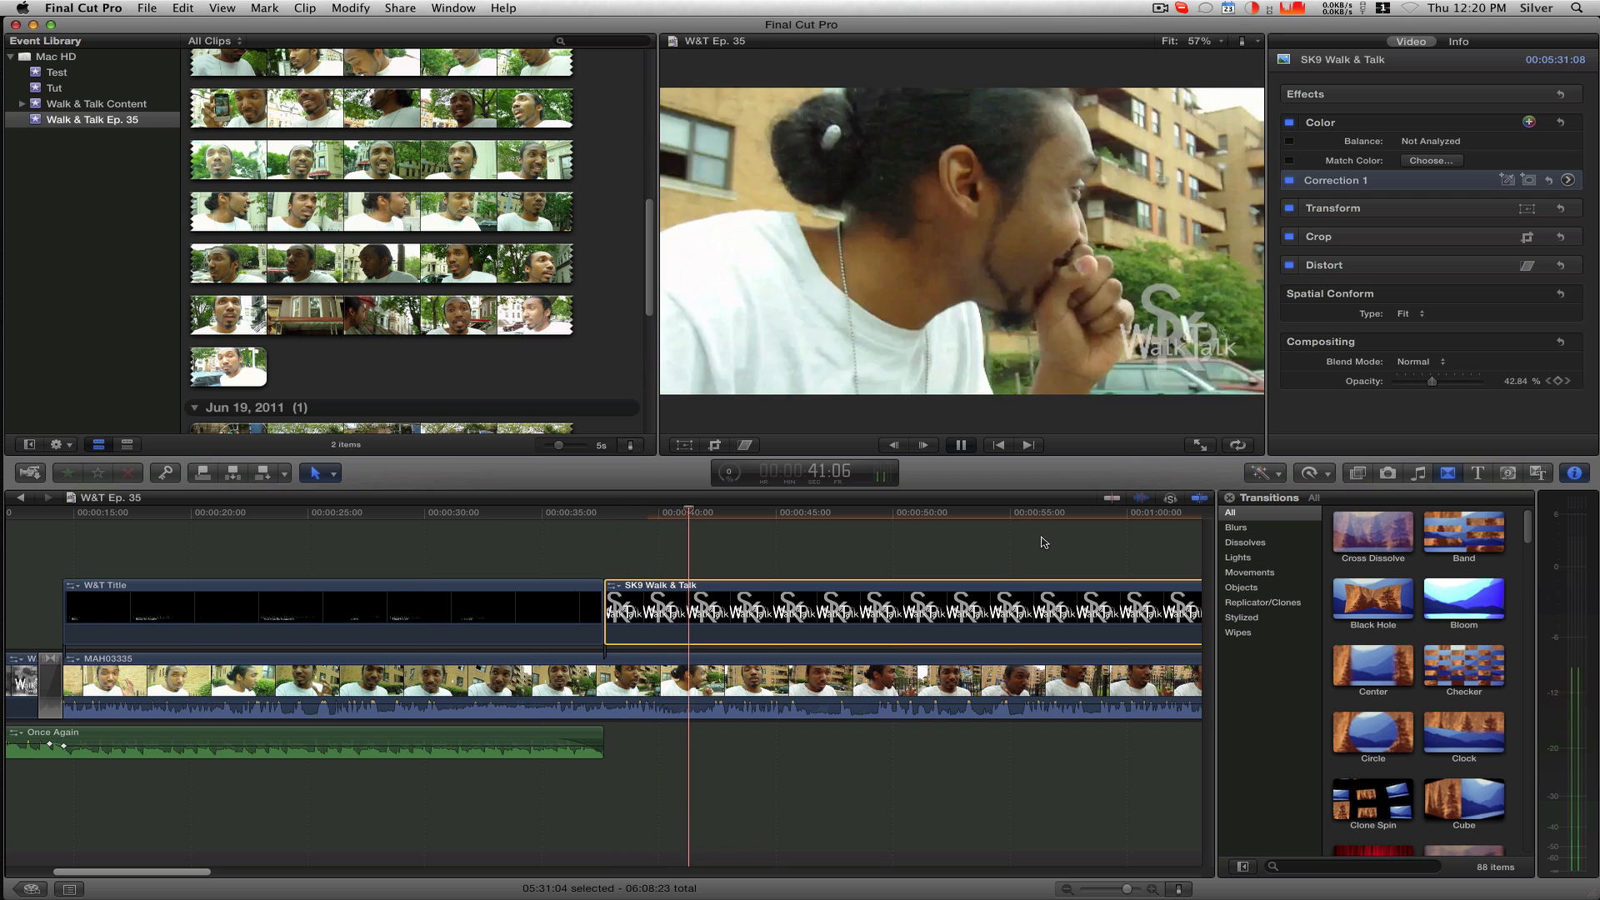
{"action": "key", "text": "space"}
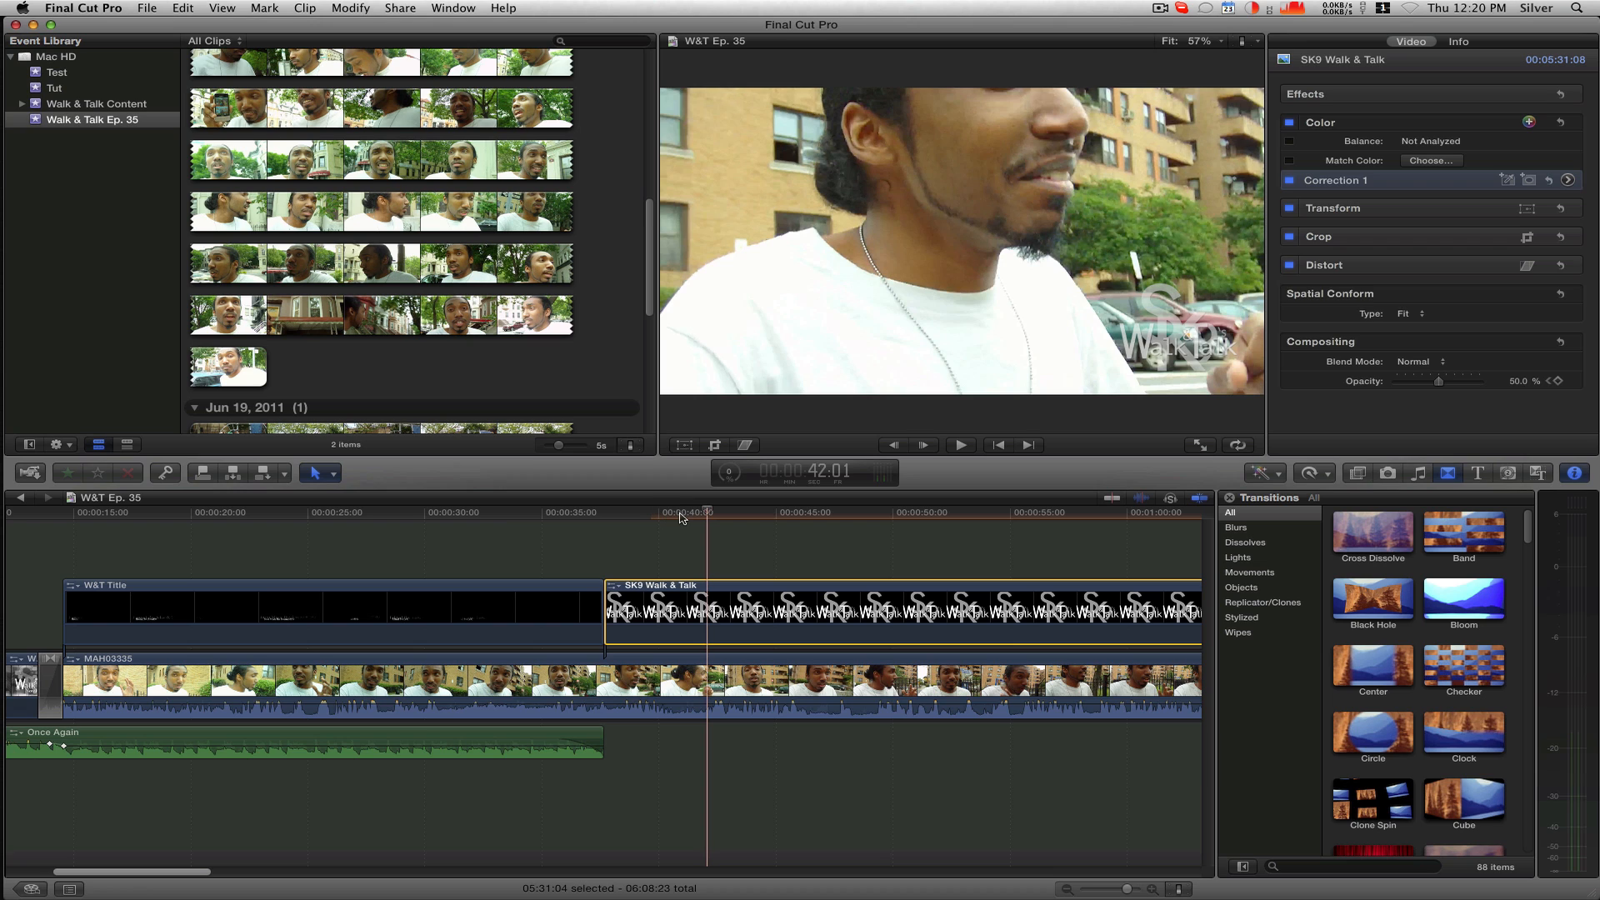
Step: Add an opacity keyframe of 50% to the SK9 Walk & Talk clip near its end, at 6:02:10
{"action": "key", "text": "super+minus"}
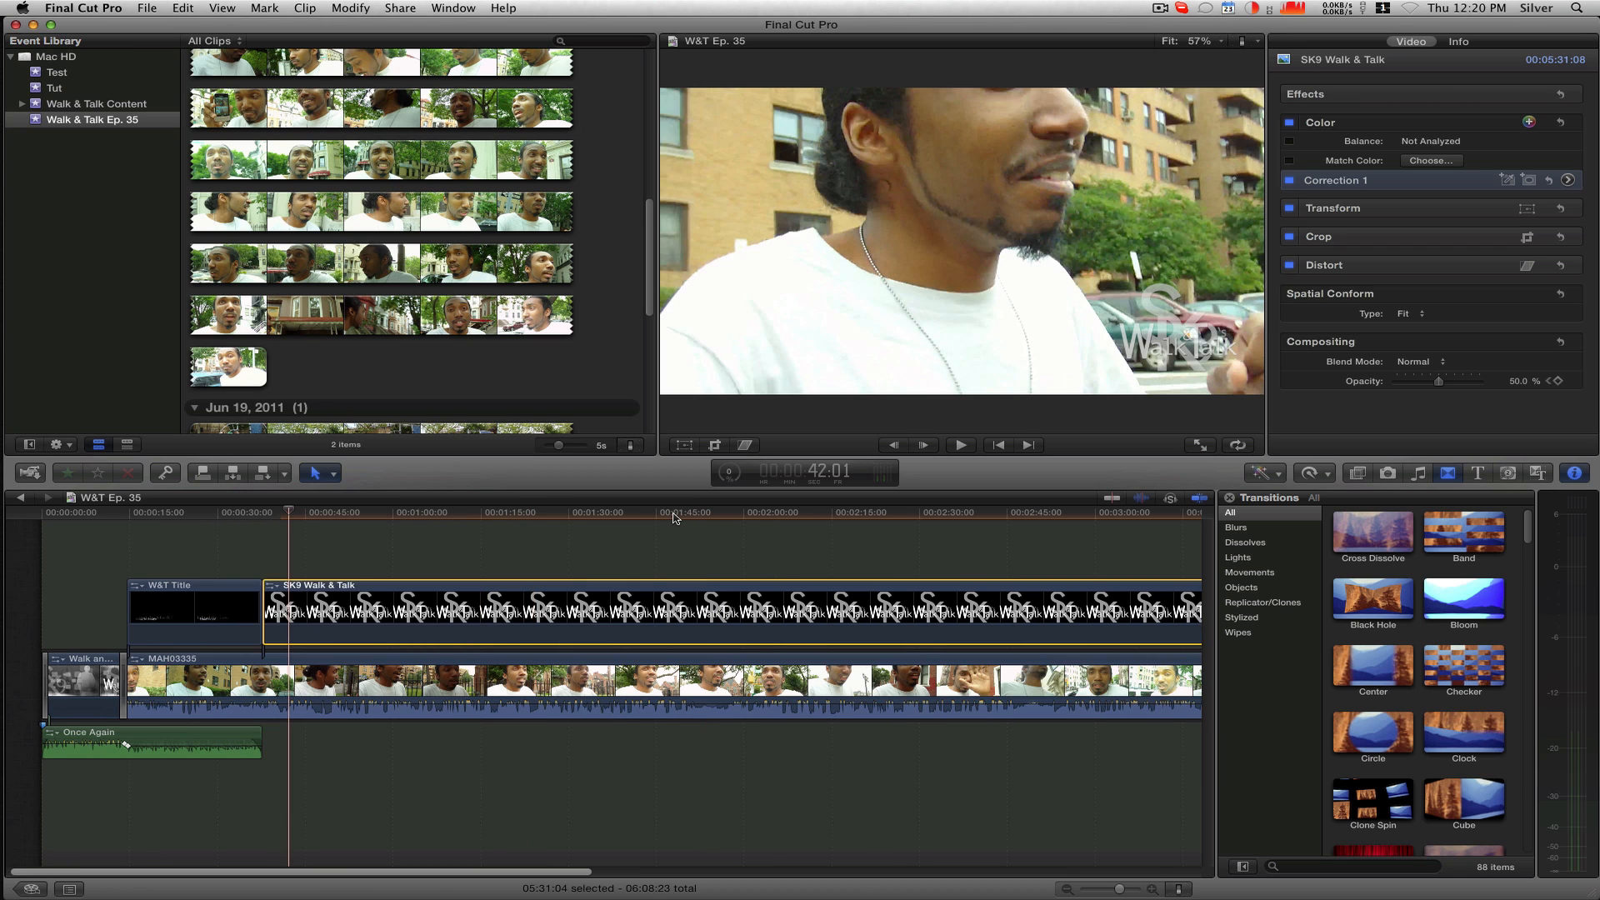
{"action": "key", "text": "super+minus"}
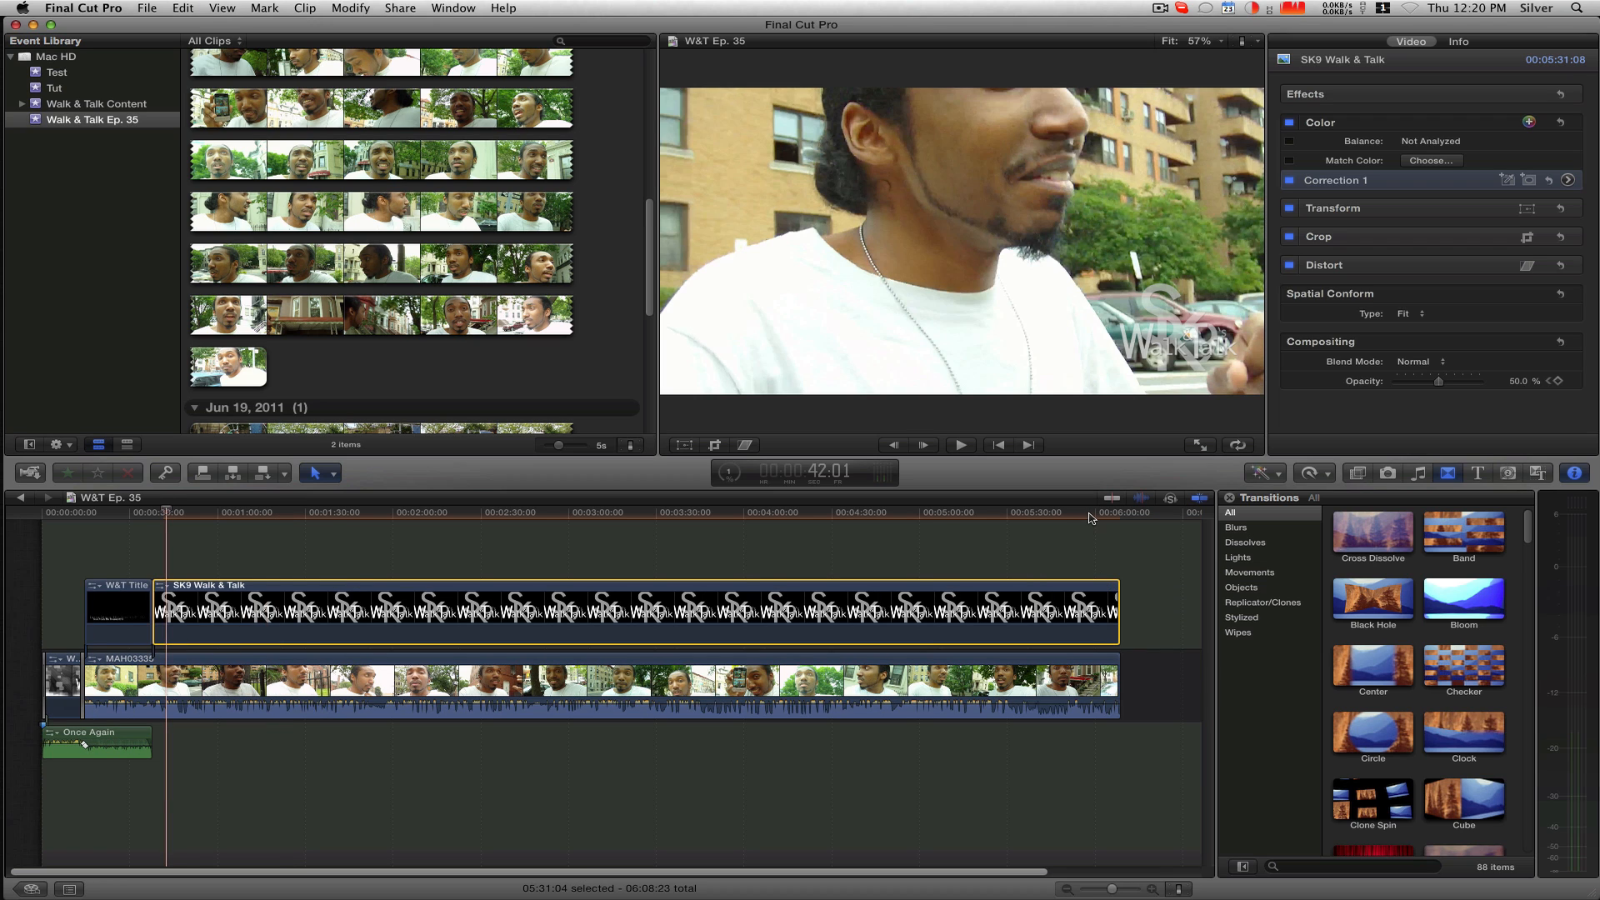
{"action": "left_click_drag", "start_coordinate": [1090, 517], "coordinate": [1100, 516]}
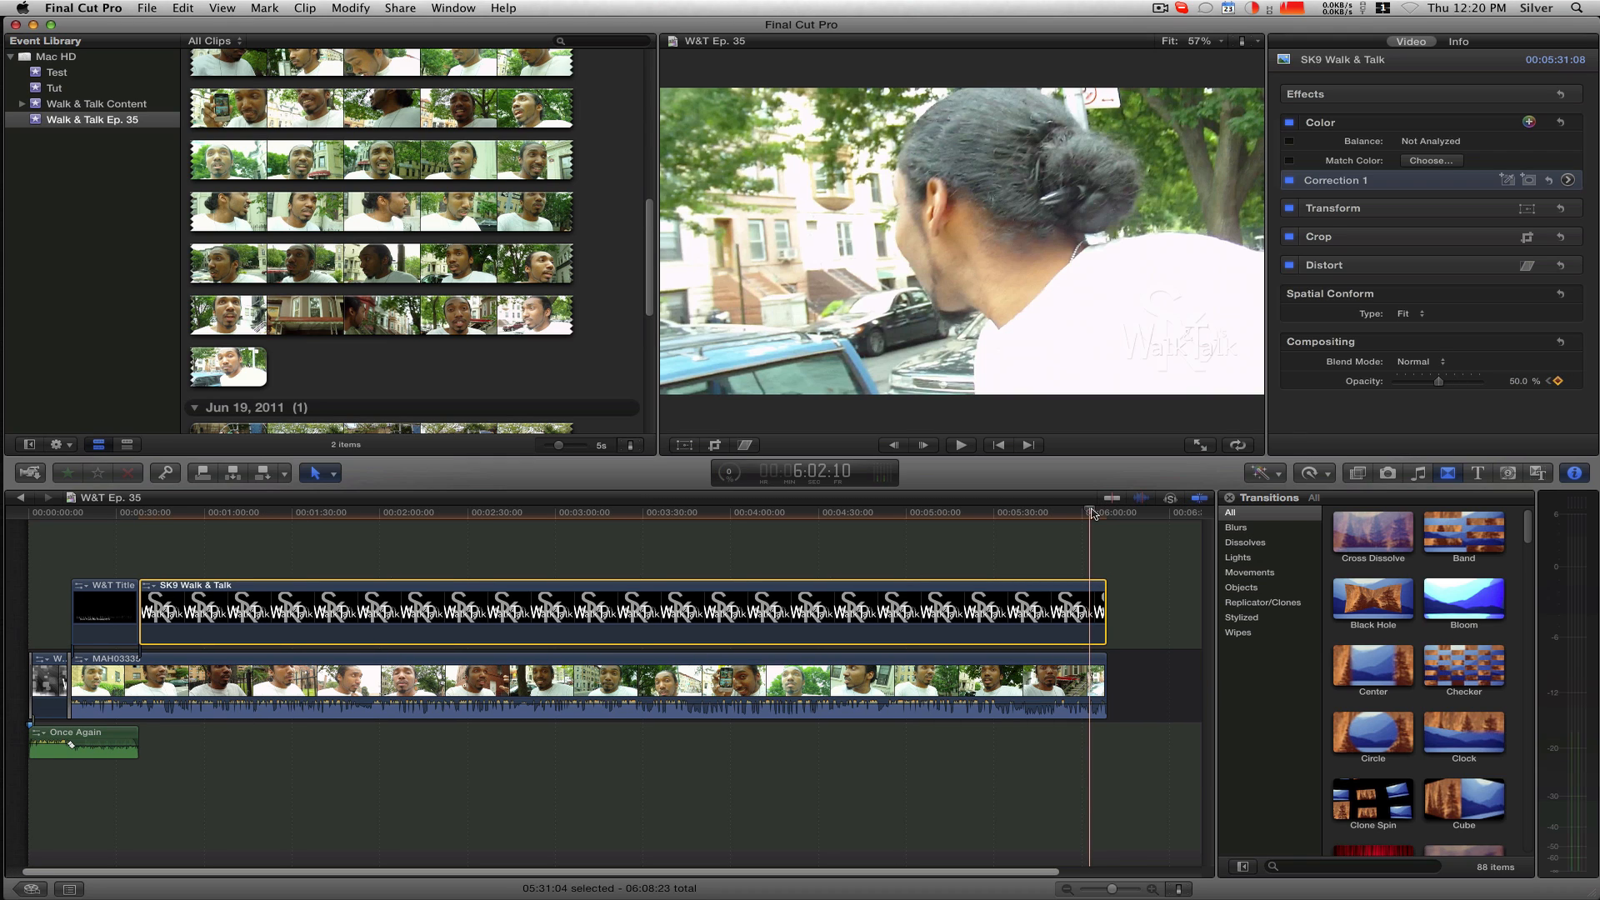
Step: Add a final opacity keyframe to the SK9 Walk & Talk clip at 6:05:17 and set it to 0%
{"action": "left_click_drag", "start_coordinate": [1092, 514], "coordinate": [1104, 514]}
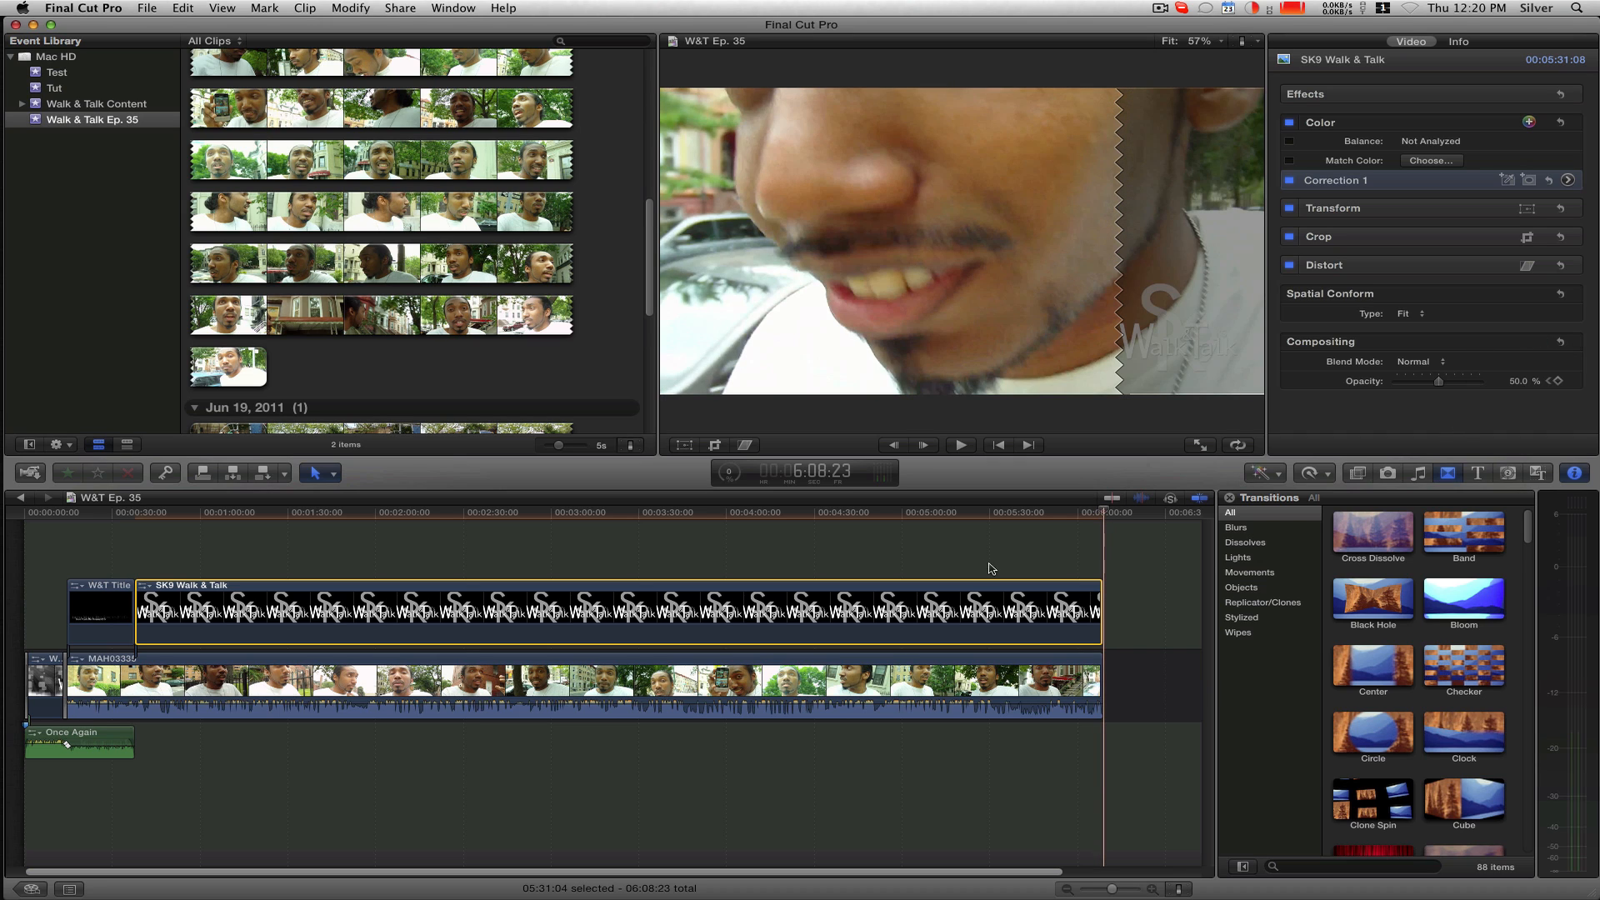
{"action": "left_click", "coordinate": [1094, 514]}
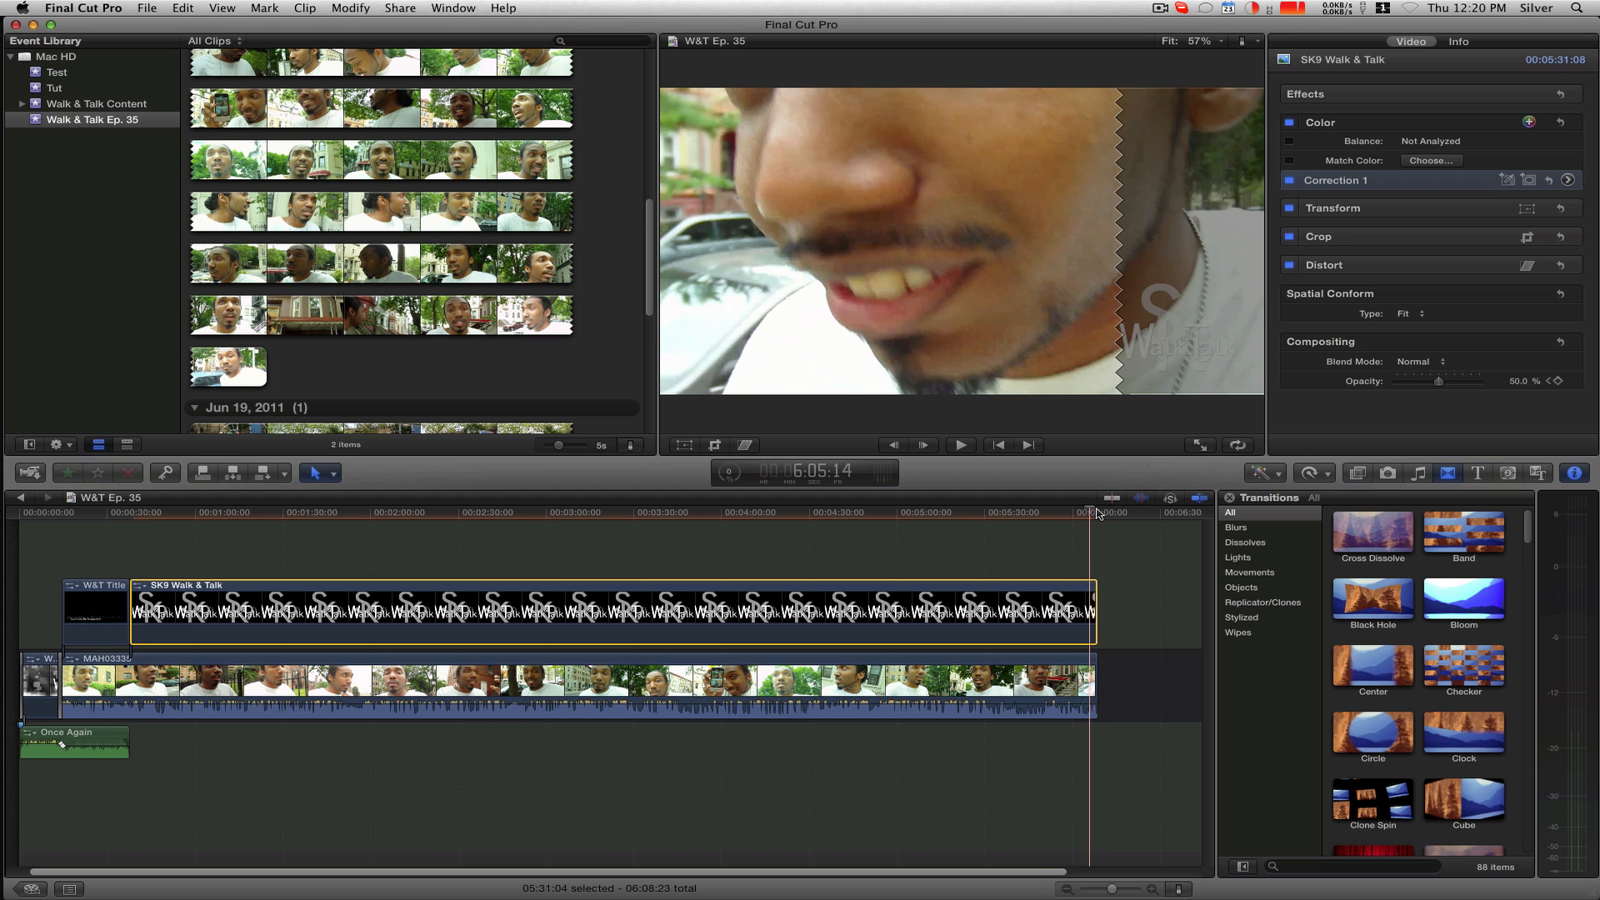
{"action": "key", "text": "super+equal"}
{"action": "key", "text": "super+equal"}
{"action": "key", "text": "super+equal"}
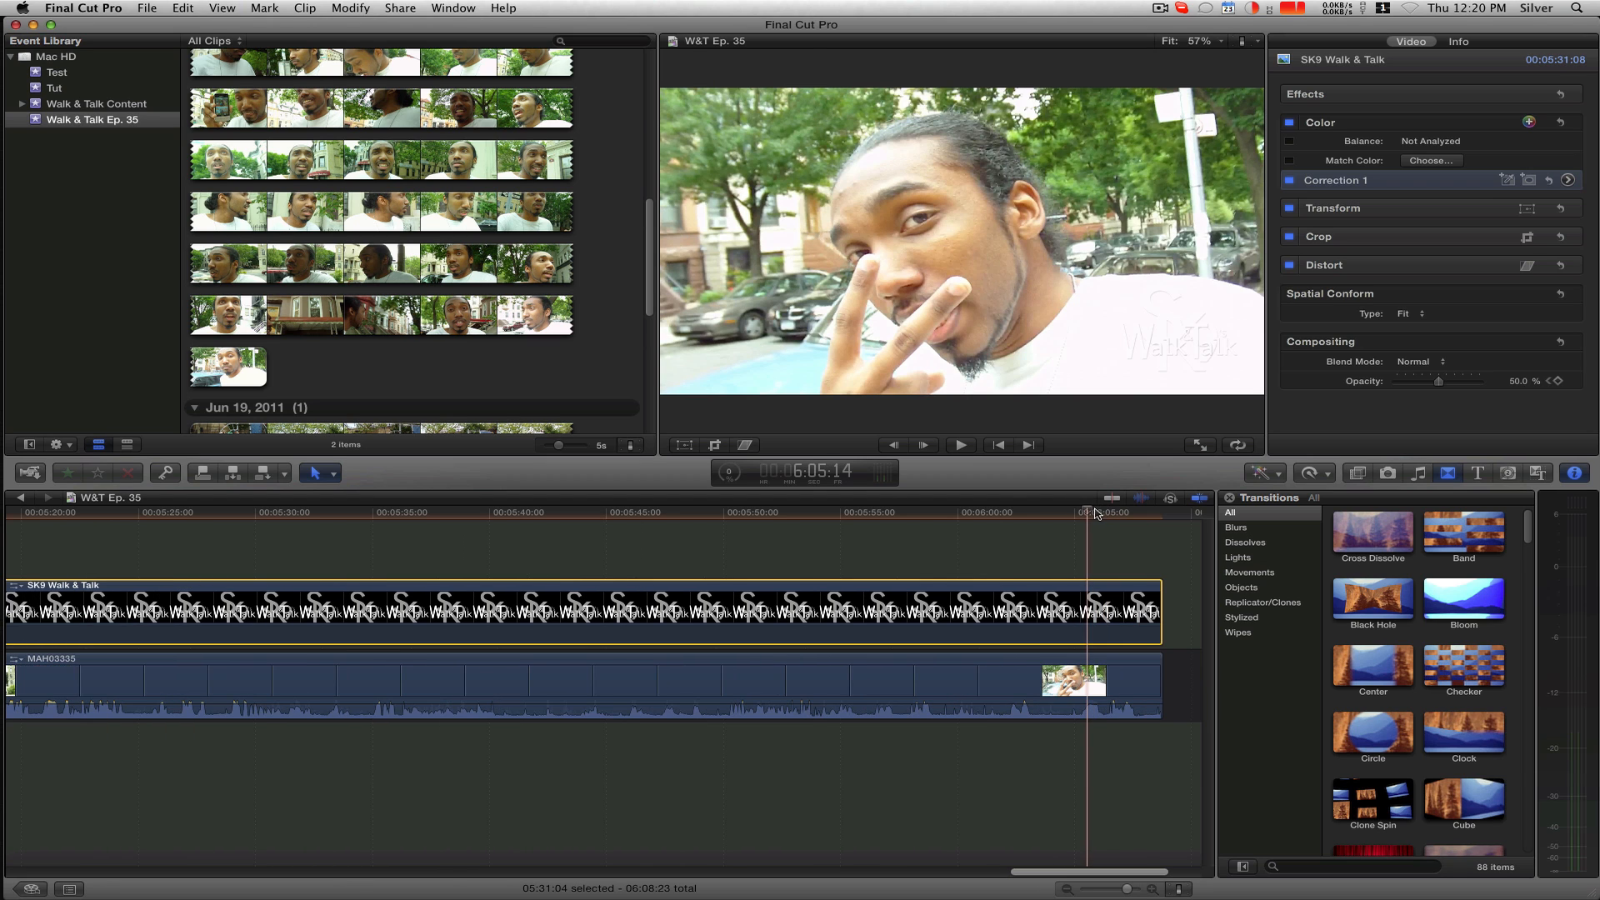
{"action": "left_click", "coordinate": [1109, 514]}
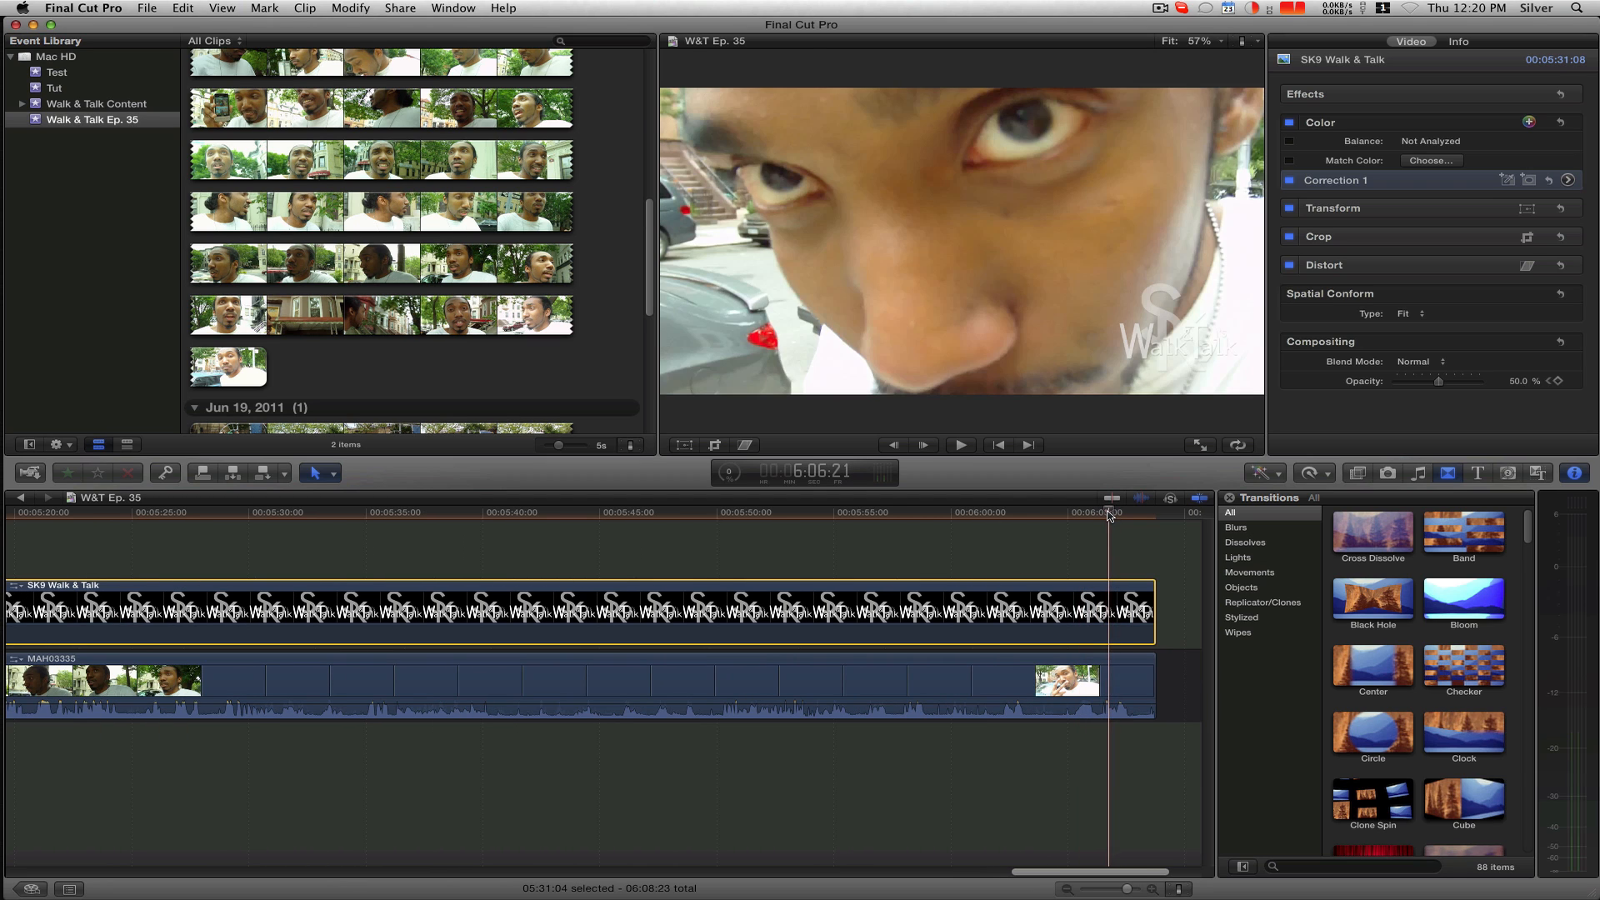
{"action": "left_click", "coordinate": [1107, 514]}
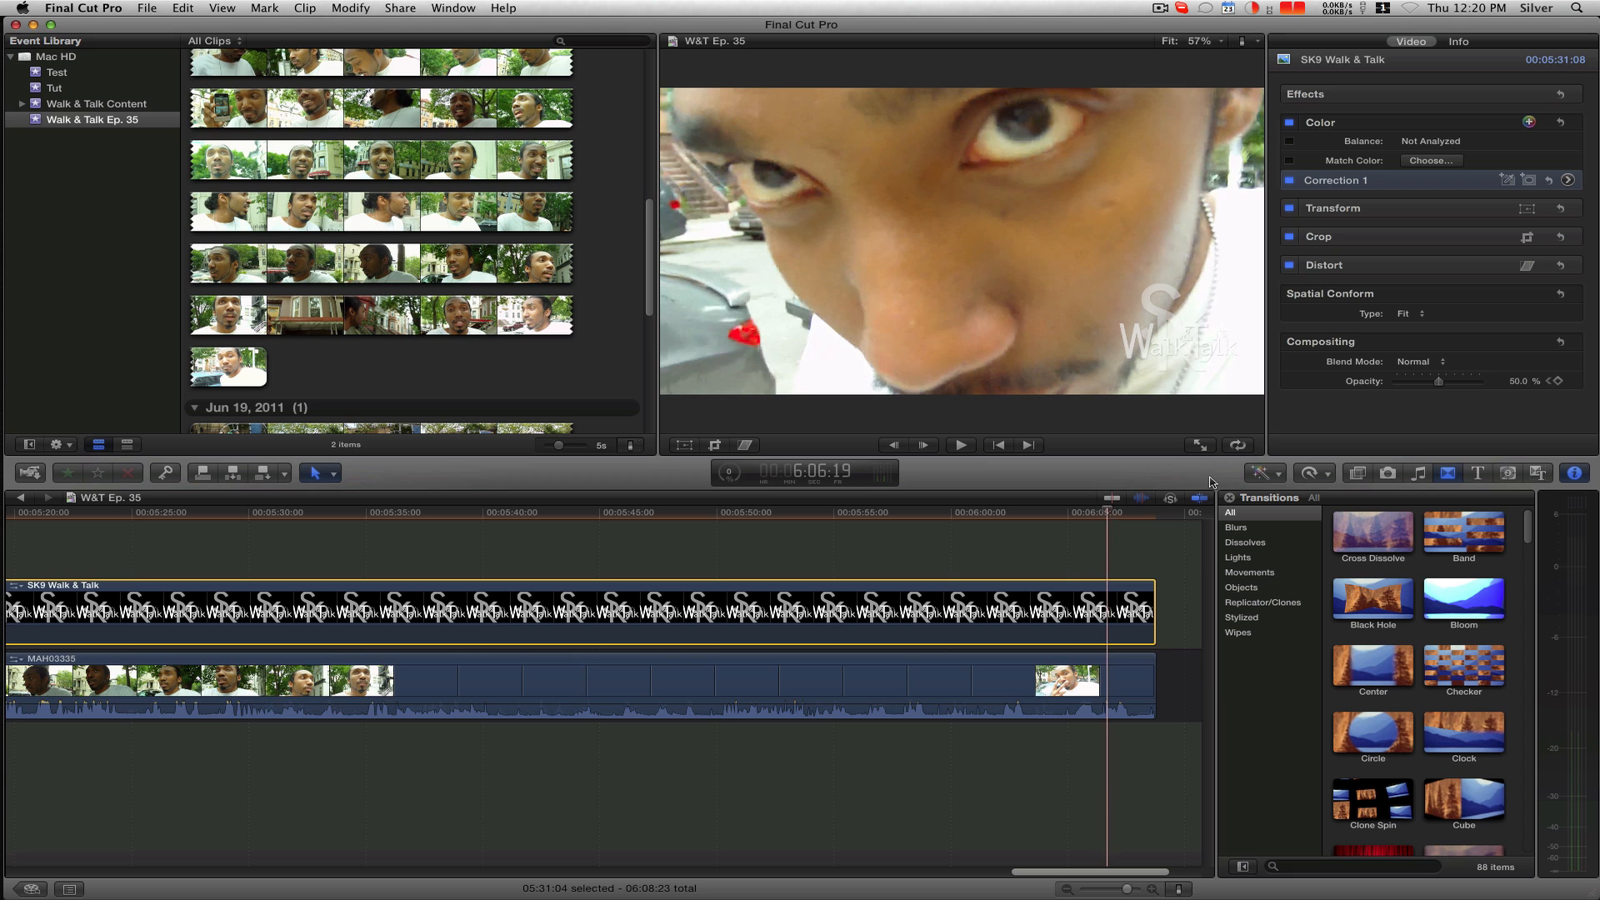
{"action": "left_click", "coordinate": [1073, 514]}
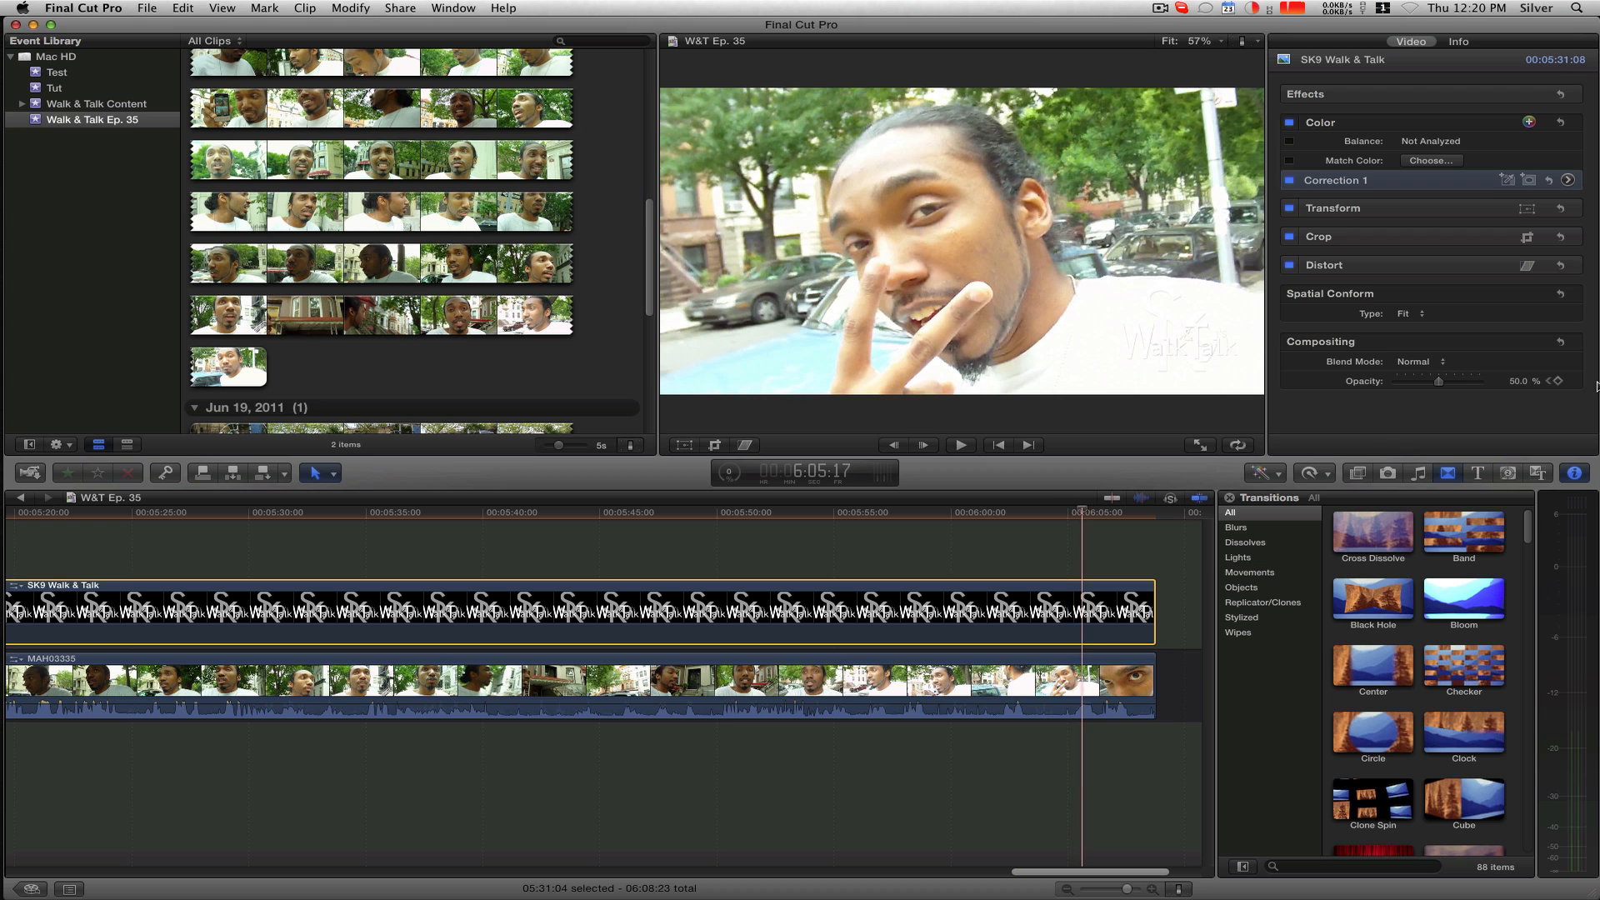
{"action": "left_click", "coordinate": [1557, 381]}
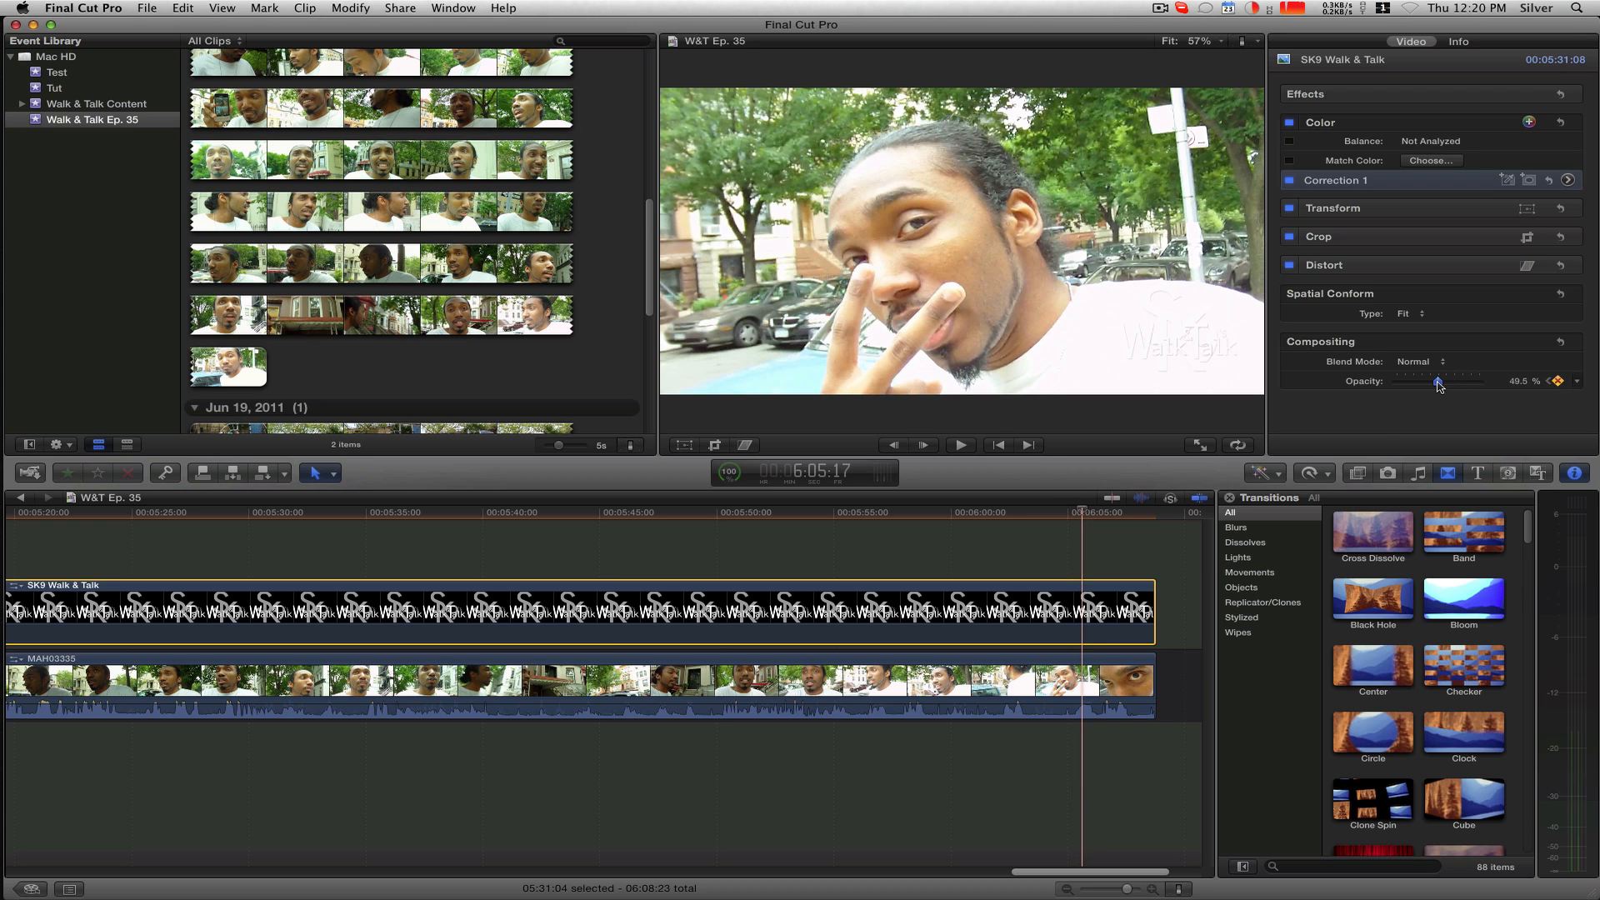
{"action": "left_click_drag", "start_coordinate": [1439, 385], "coordinate": [1394, 385]}
Step: Play back the opacity fade-out of the SK9 Walk & Talk logo near the end of the project
{"action": "left_click", "coordinate": [1020, 514]}
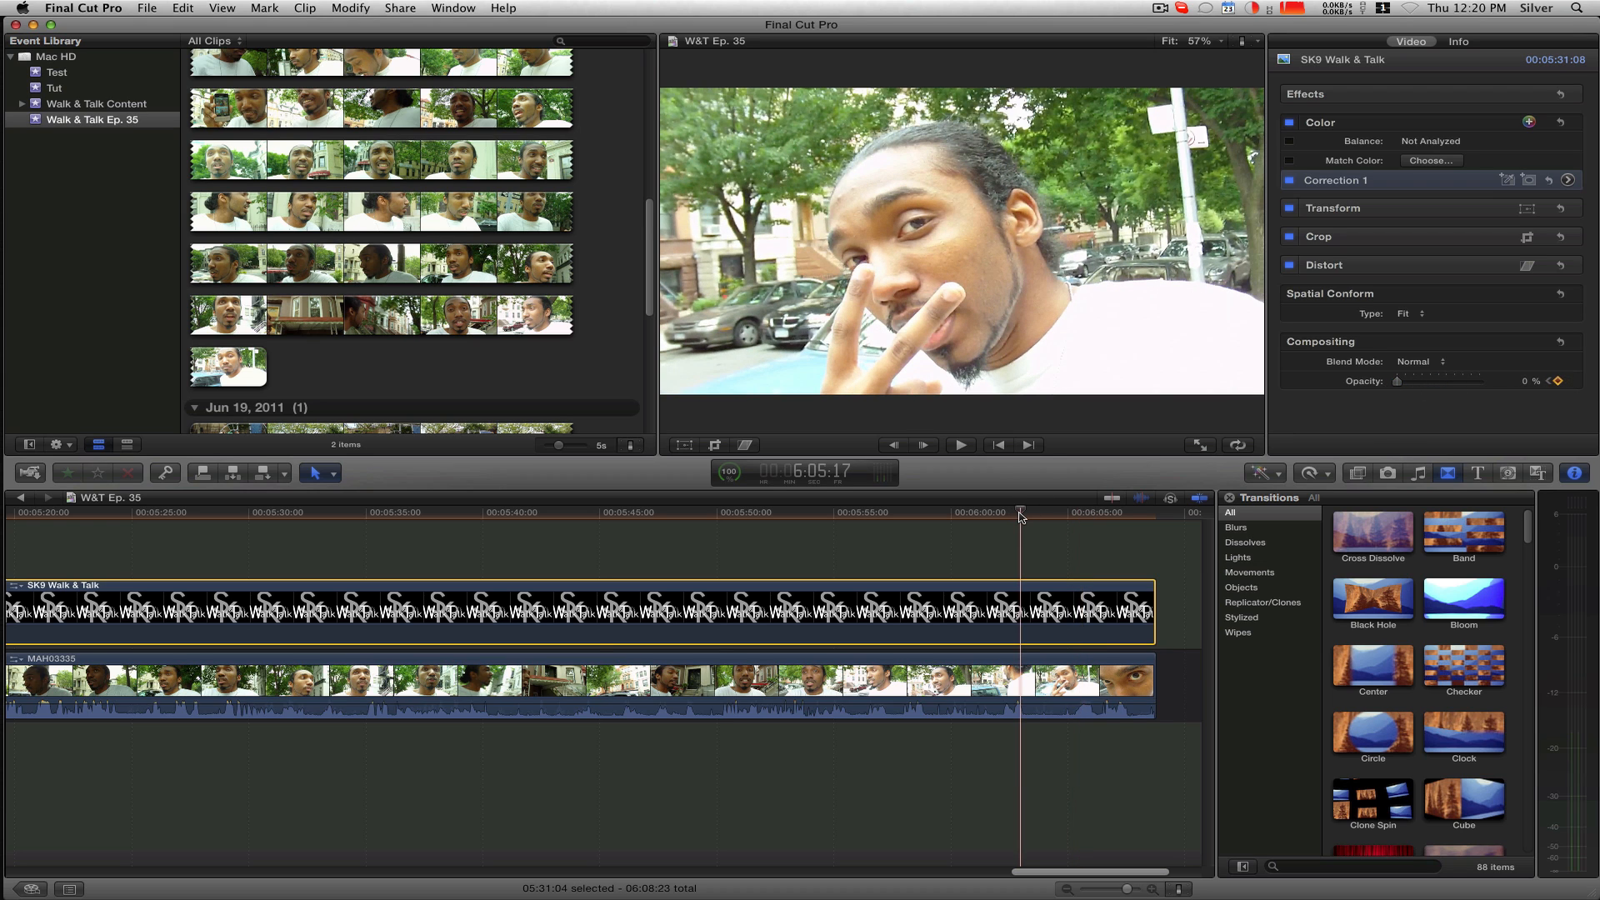
{"action": "key", "text": "space"}
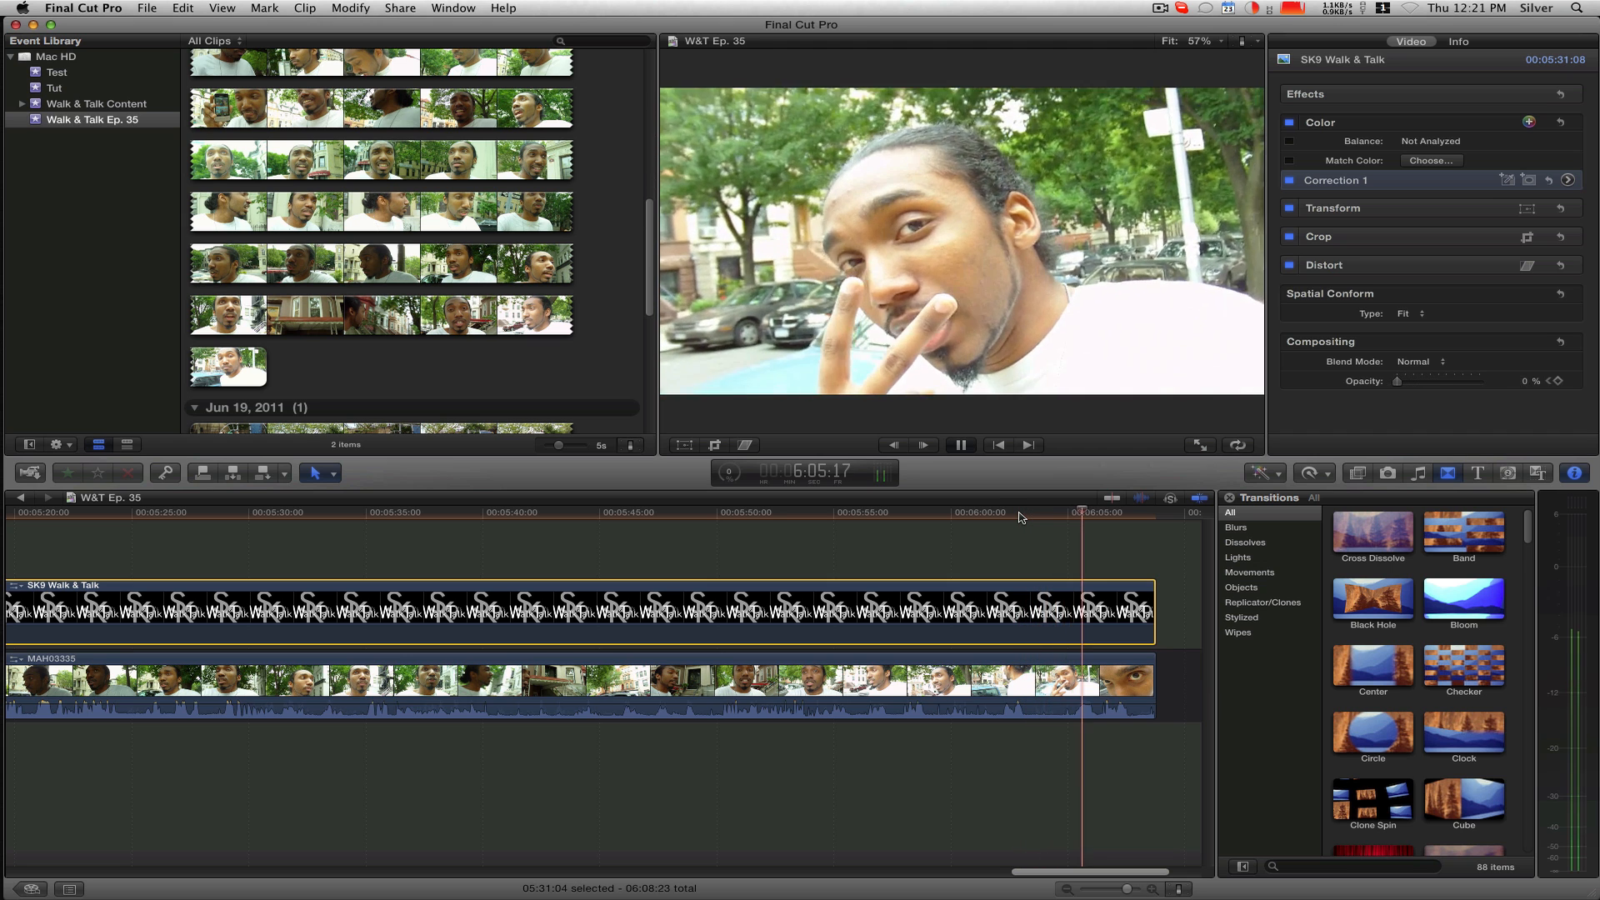
{"action": "key", "text": "space"}
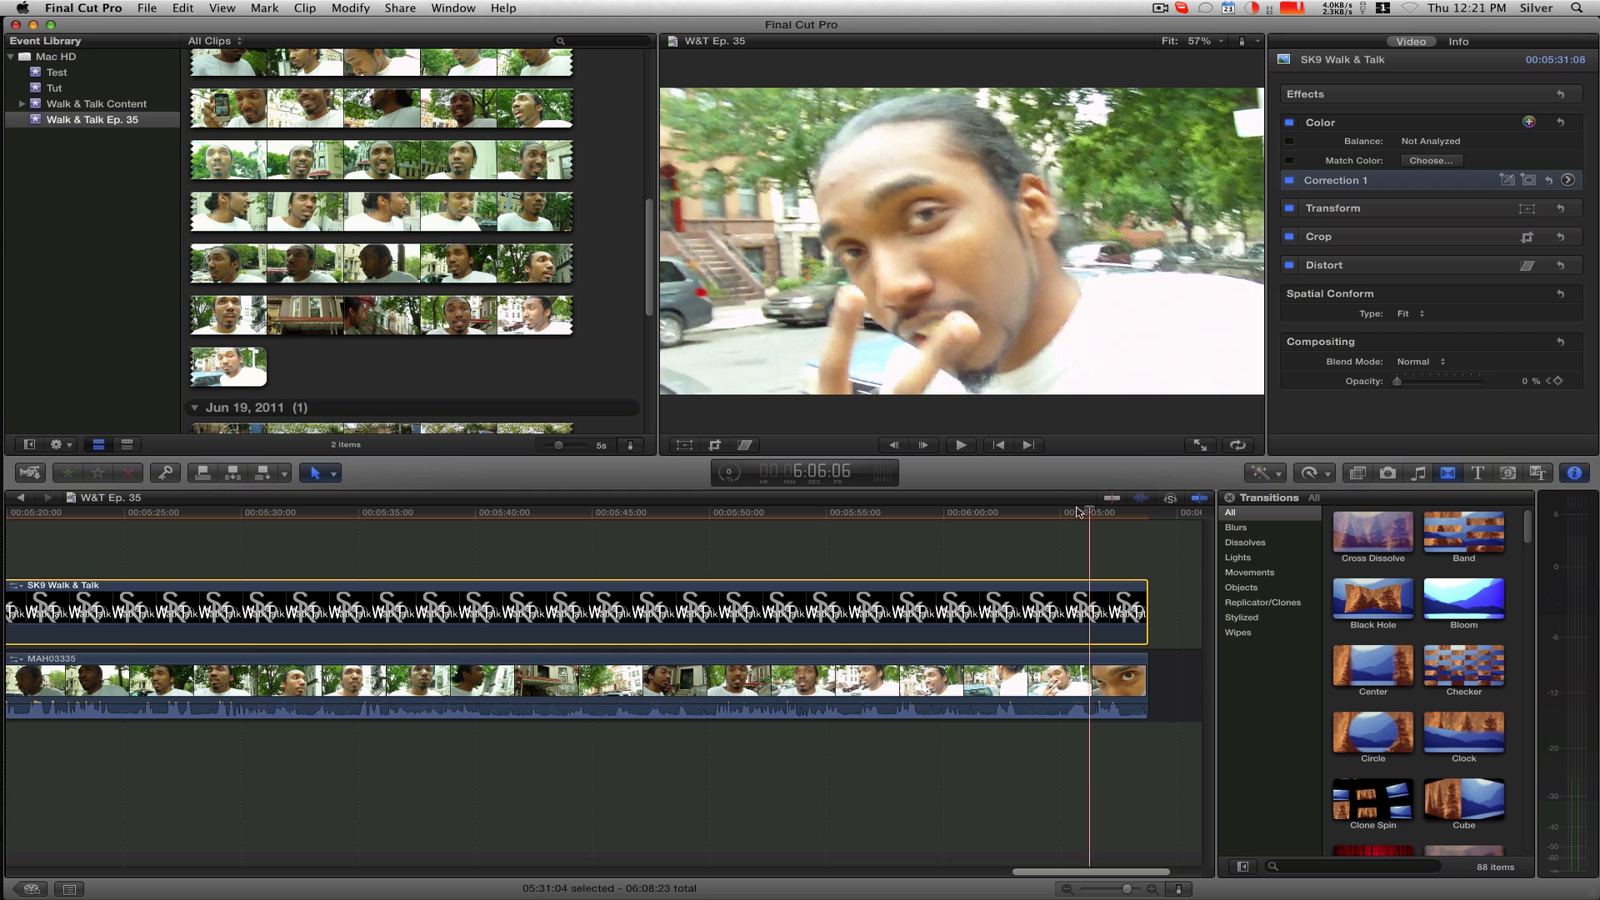
{"action": "left_click_drag", "start_coordinate": [1079, 512], "coordinate": [549, 566]}
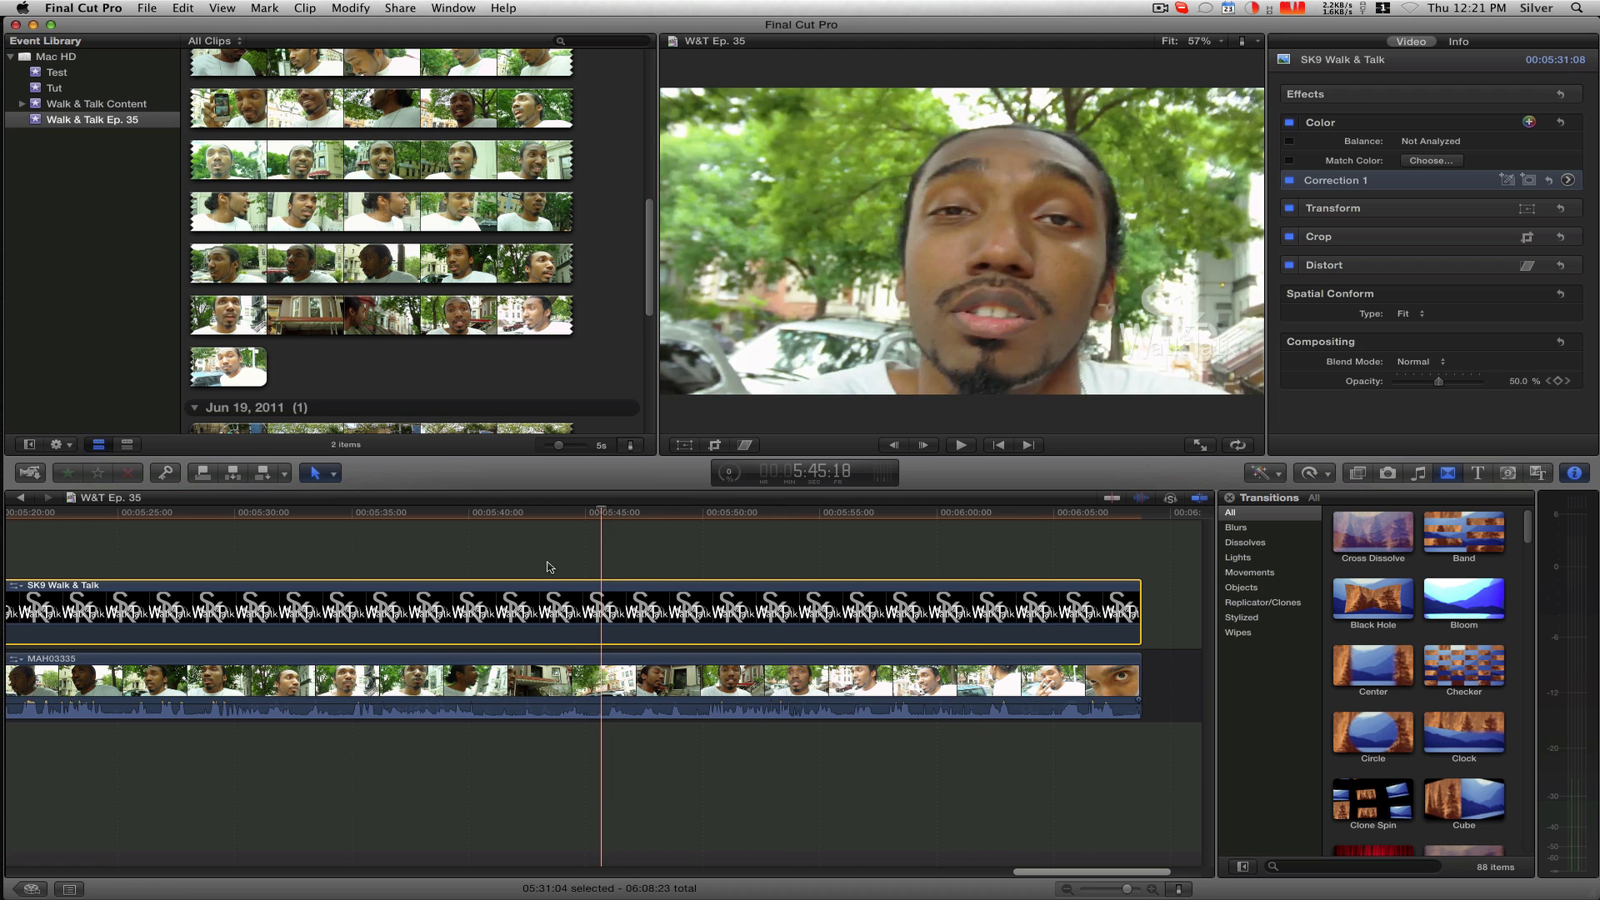
Step: Copy the Once Again music clip from the project's opening to its end, aligned with the end of the MAH03335 clip
{"action": "left_click_drag", "start_coordinate": [429, 513], "coordinate": [283, 517]}
{"action": "key", "text": "super+minus"}
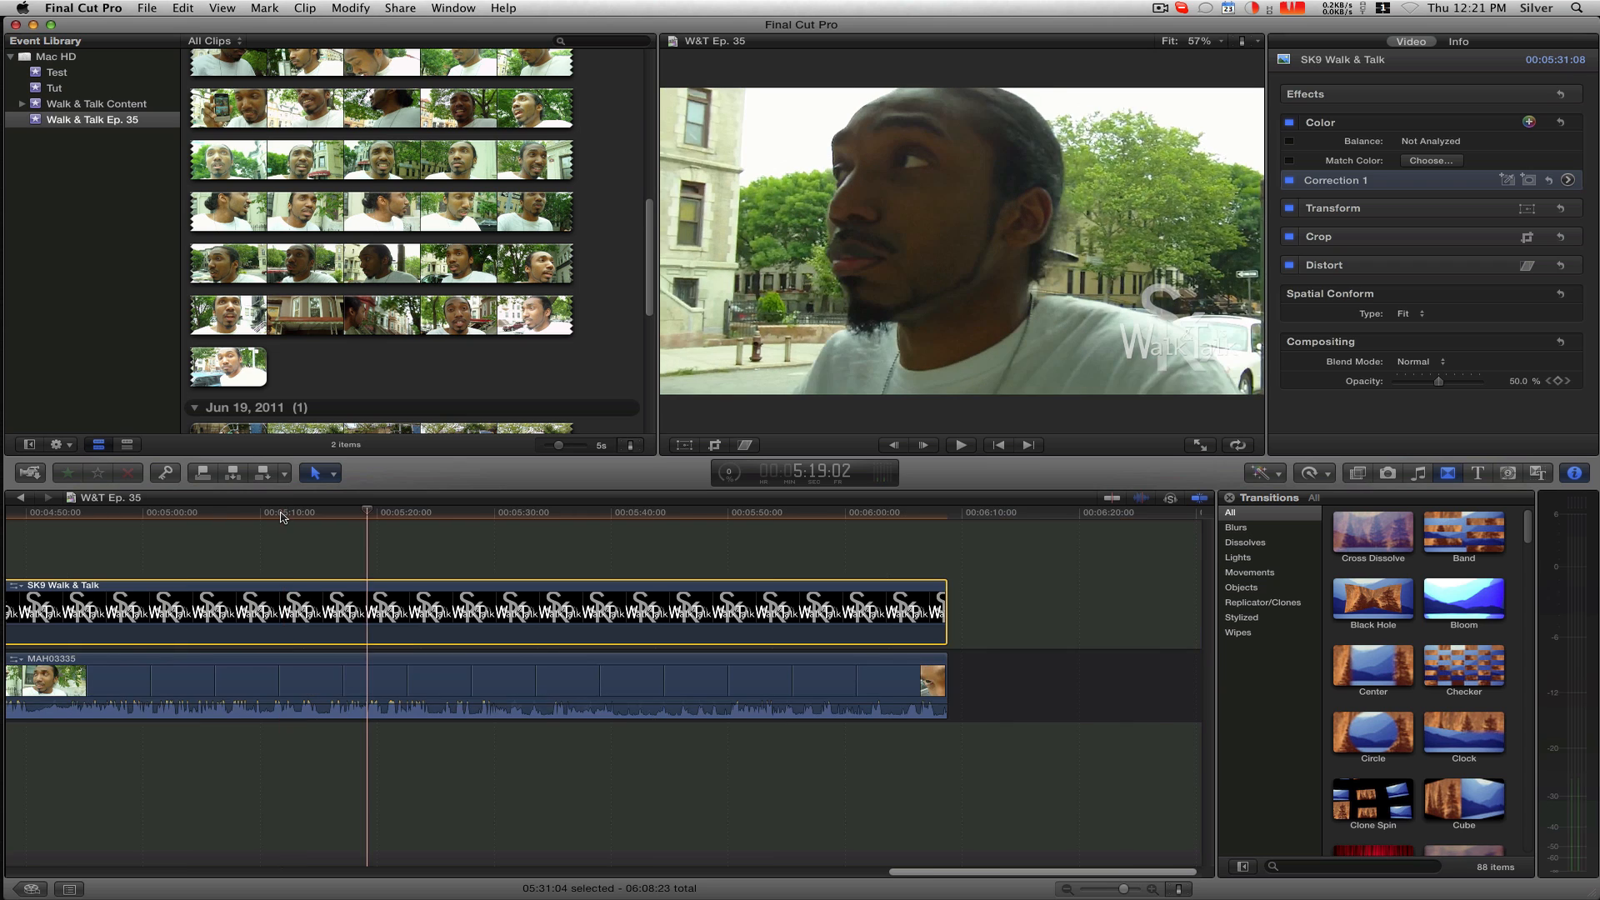
{"action": "key", "text": "super+minus"}
{"action": "left_click_drag", "start_coordinate": [125, 515], "coordinate": [286, 517]}
{"action": "key", "text": "super+minus"}
{"action": "key", "text": "super+minus"}
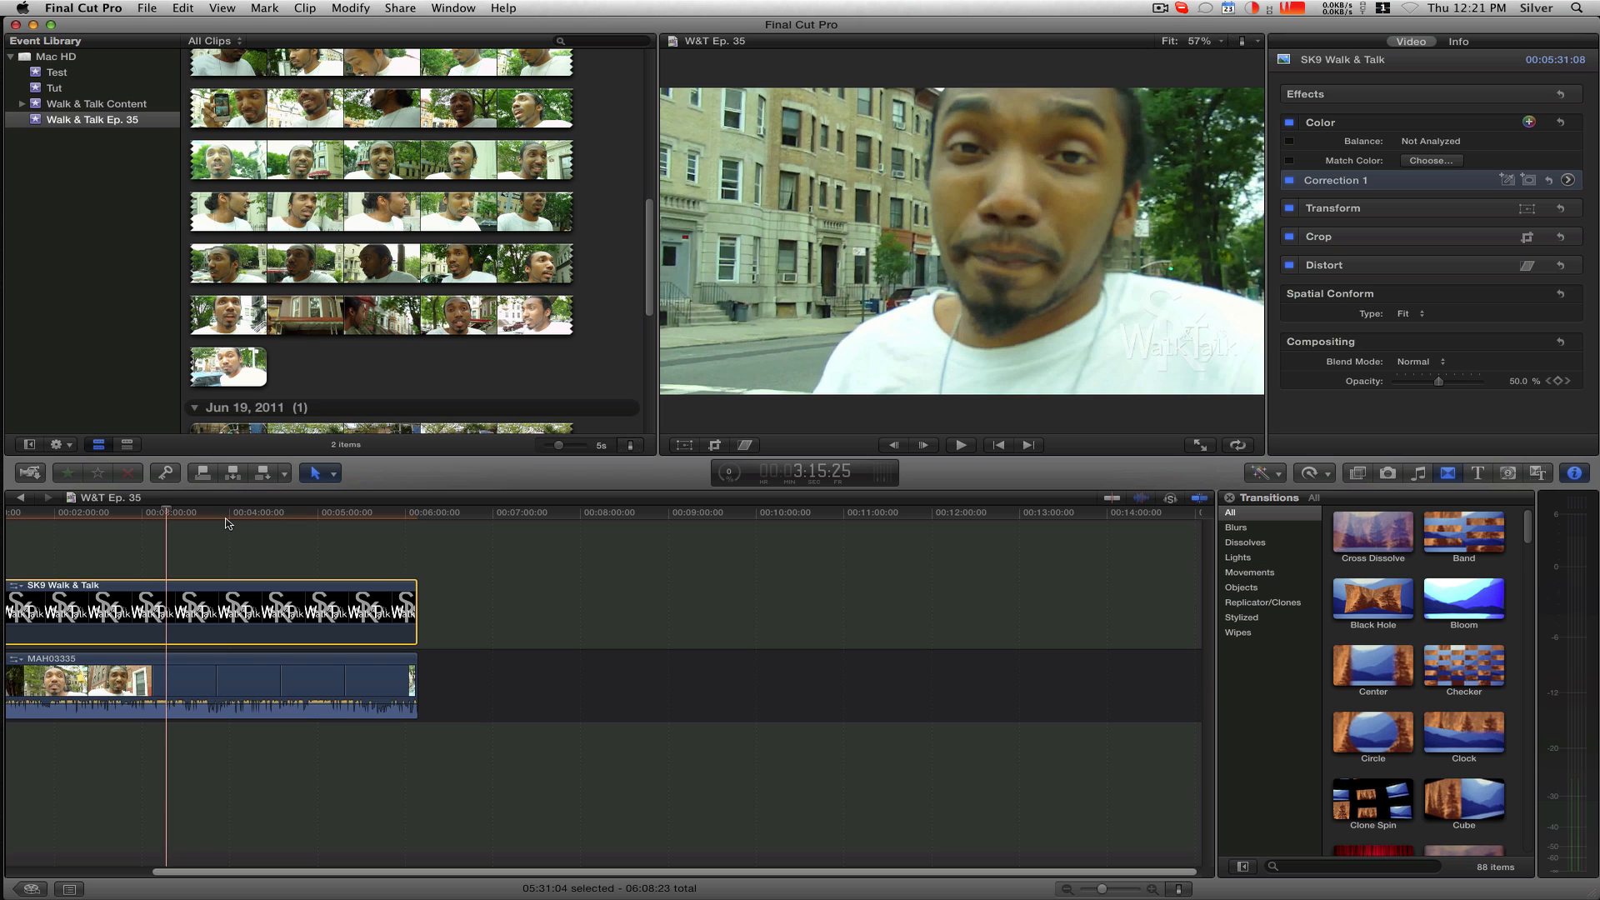
{"action": "key", "text": "shift+z"}
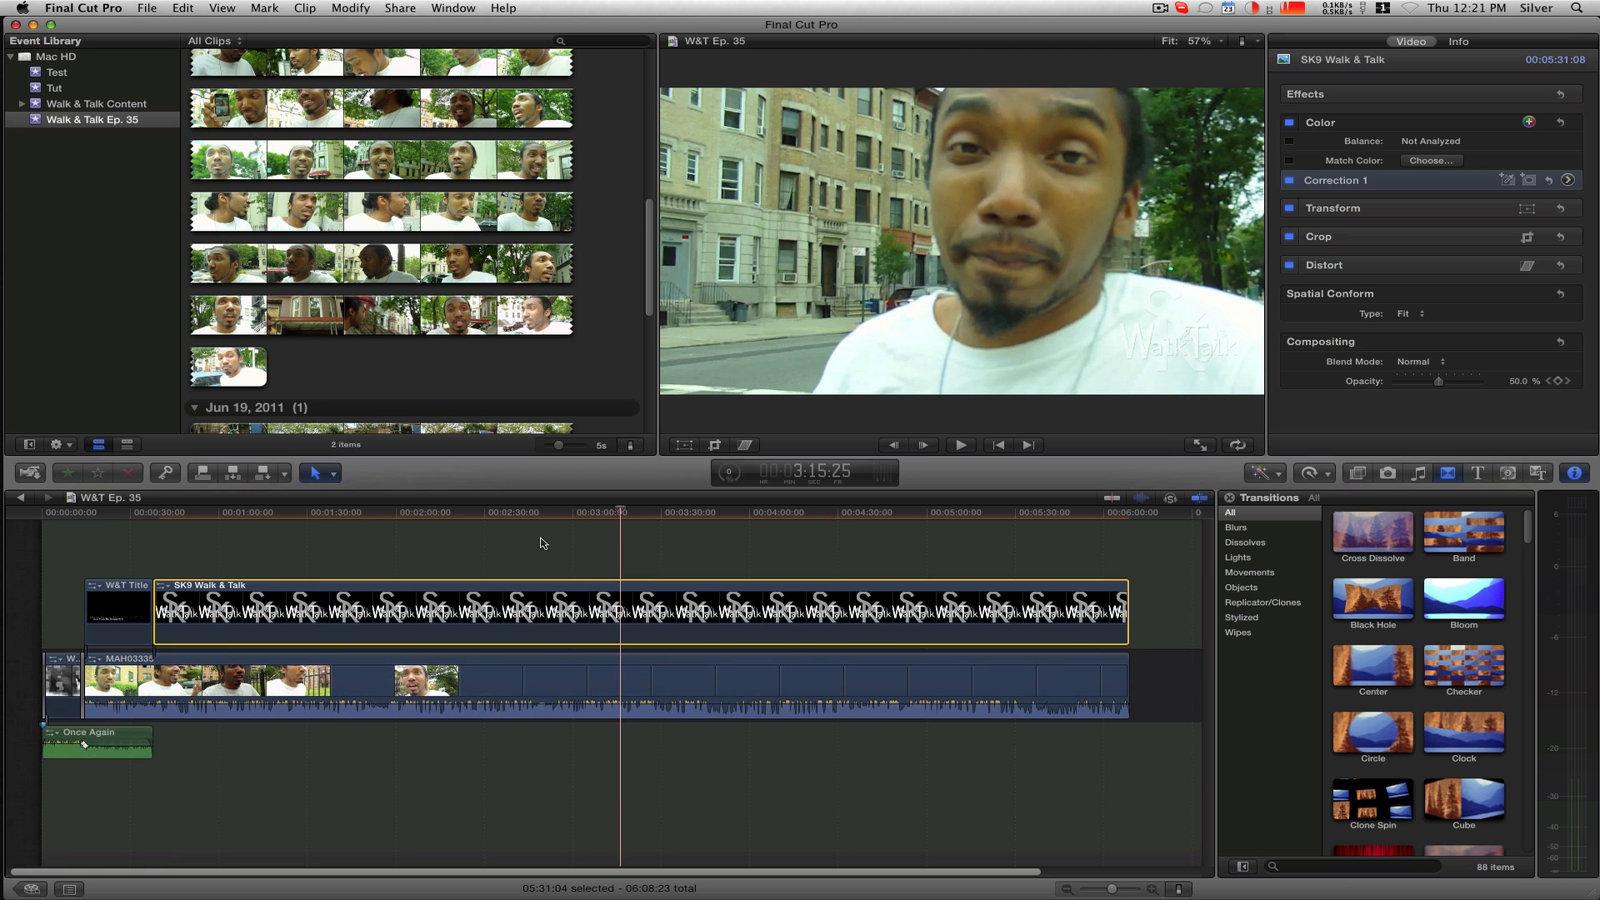
{"action": "left_click_drag", "start_coordinate": [619, 512], "coordinate": [664, 510]}
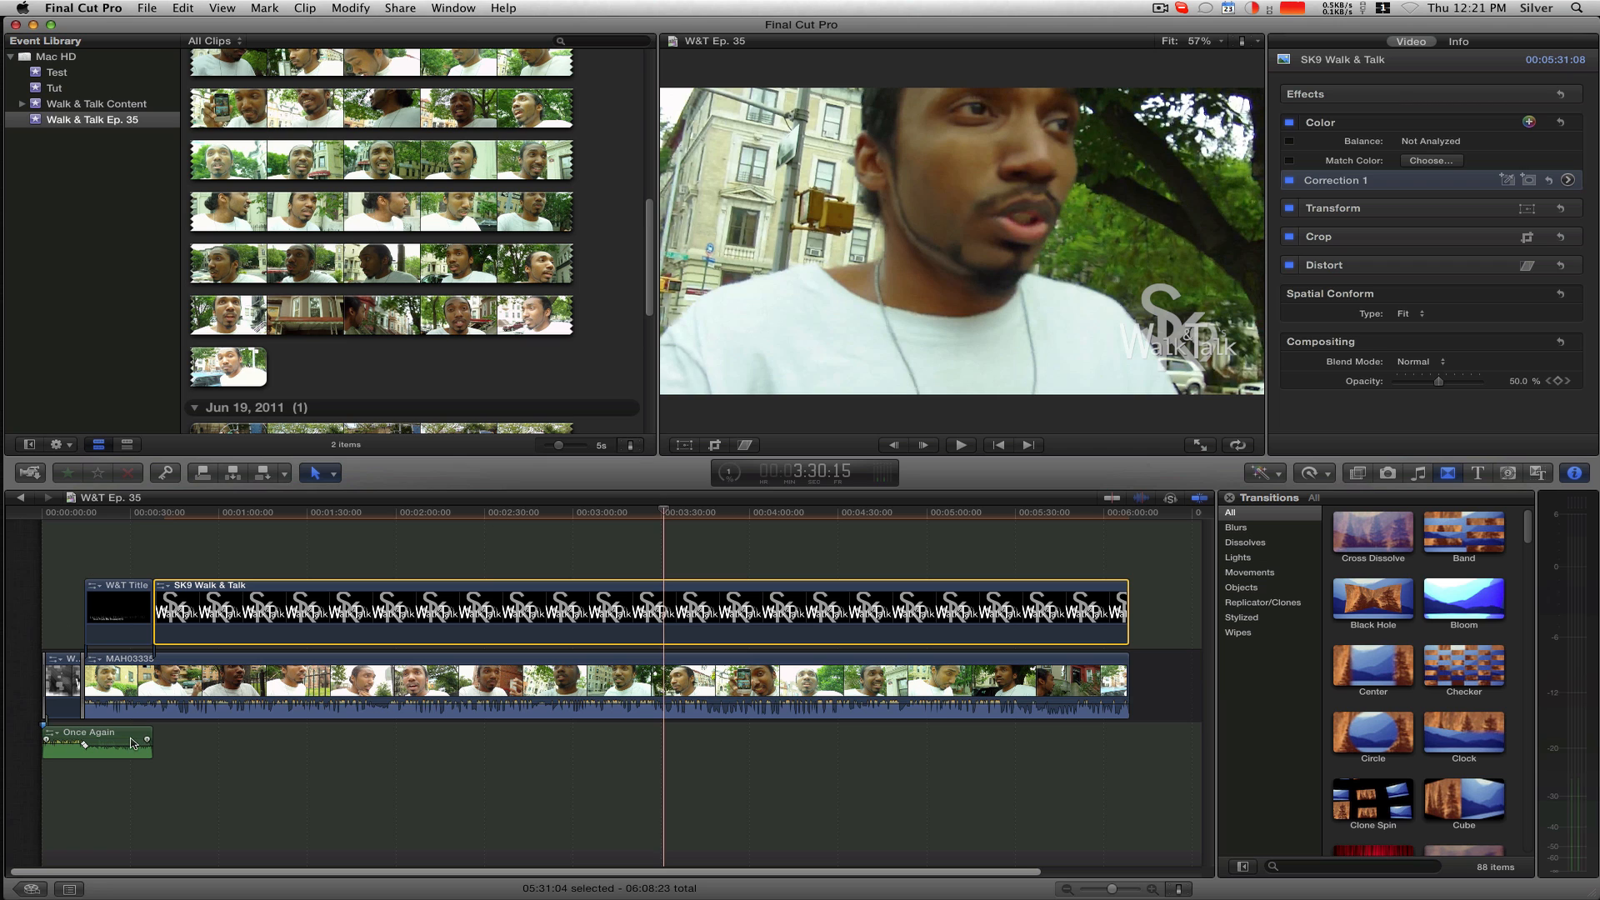
{"action": "left_click_drag", "start_coordinate": [111, 736], "coordinate": [1088, 727]}
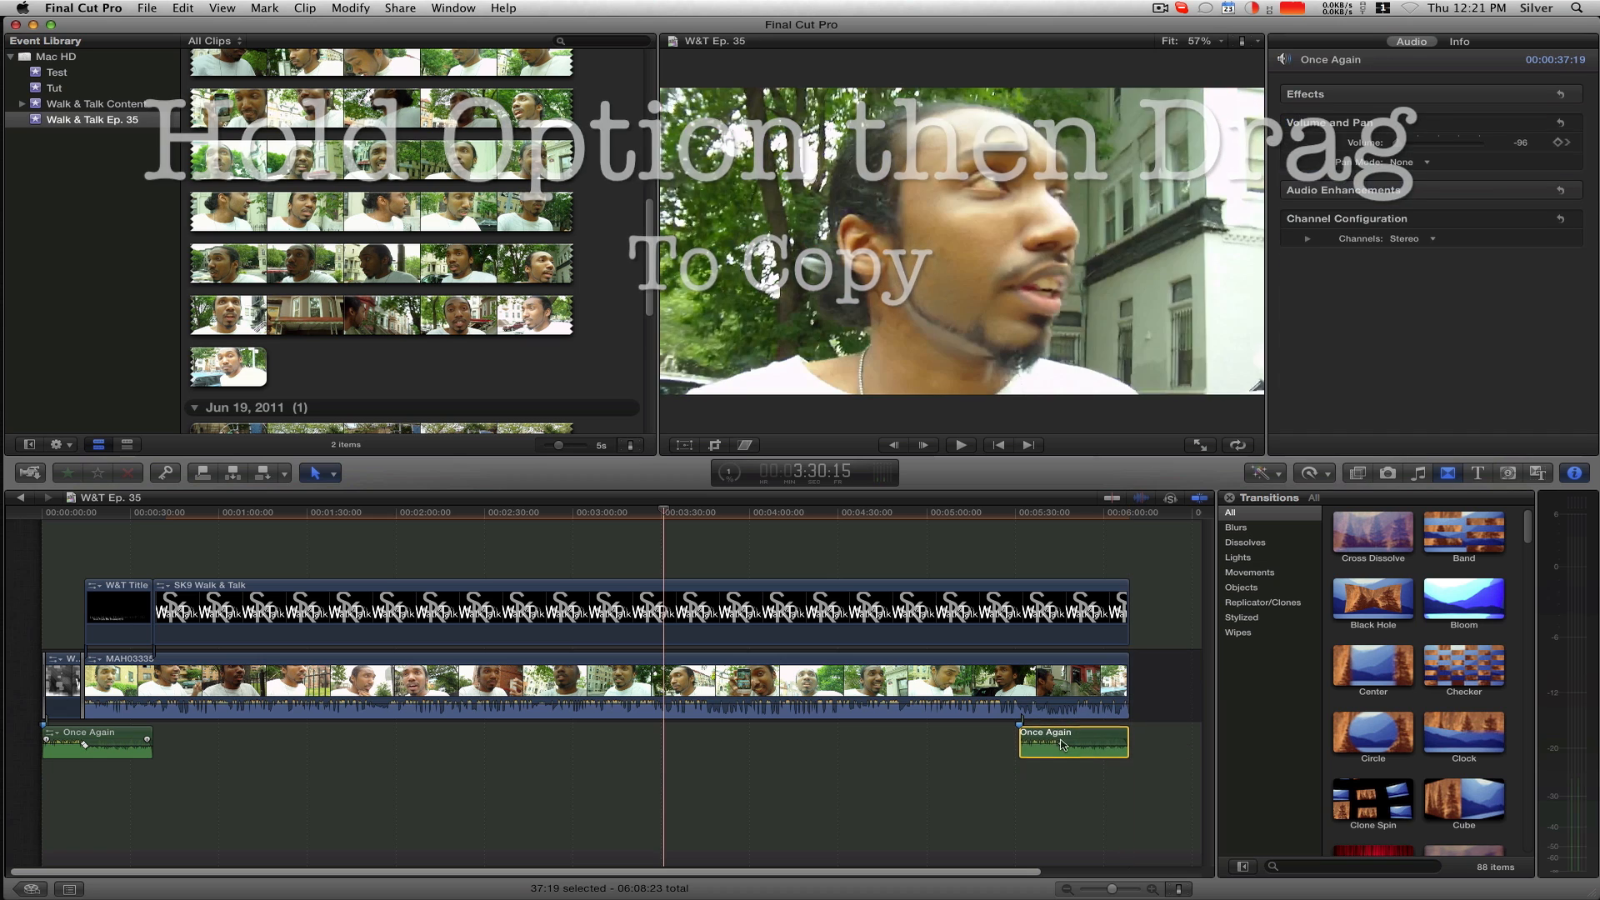
Step: Delete the volume keyframes from the copied Once Again clip at the end of the project
{"action": "left_click", "coordinate": [1060, 747]}
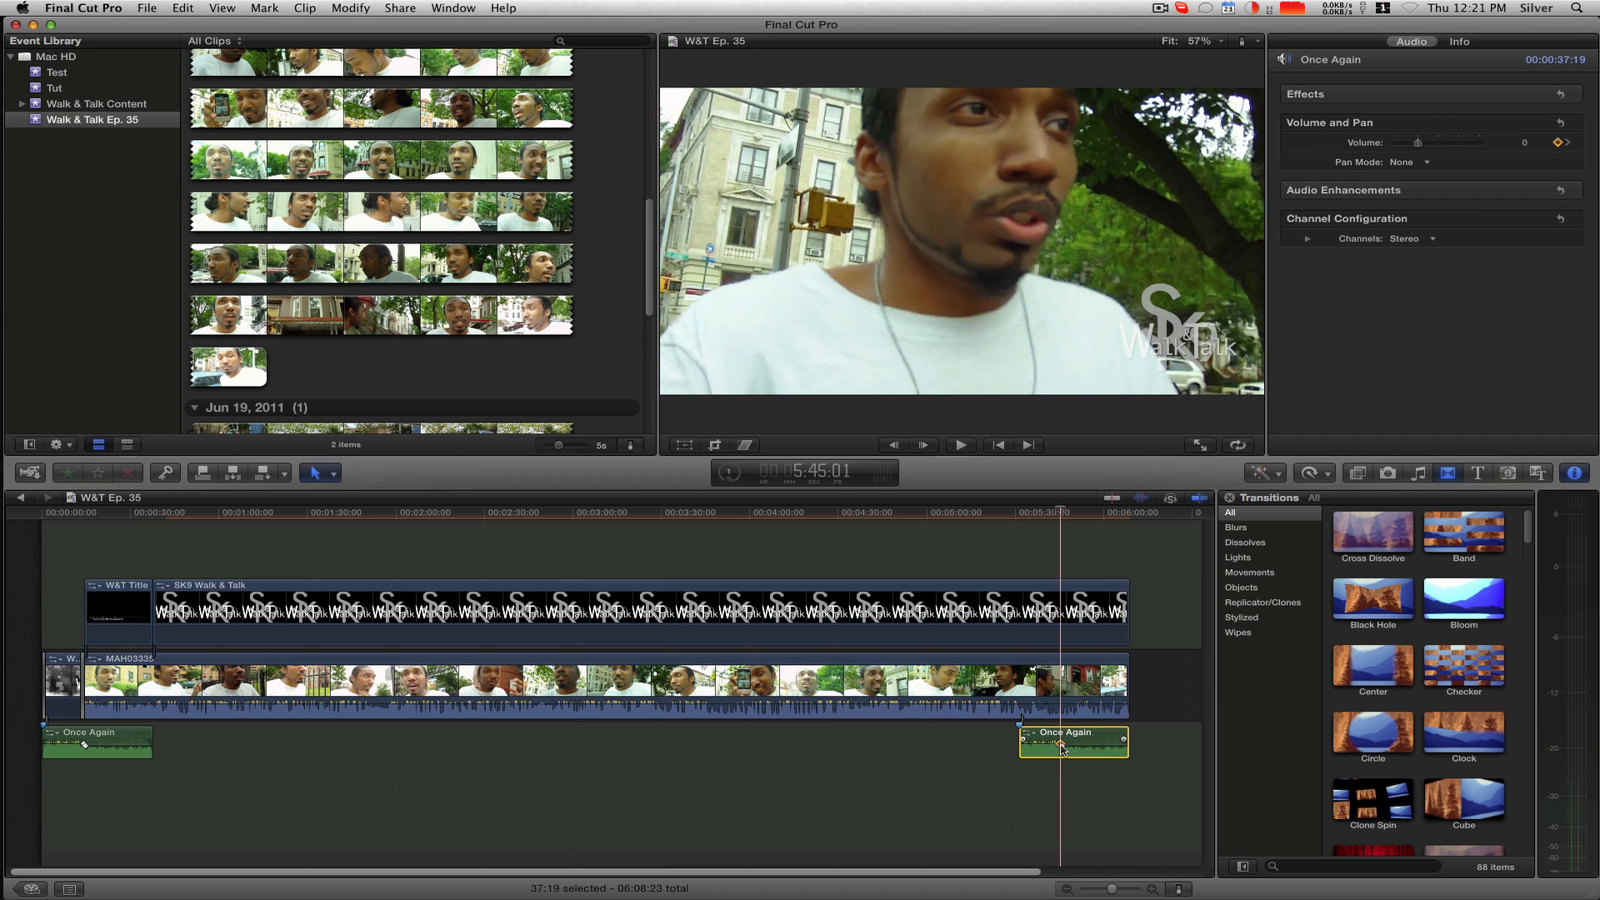
{"action": "left_click_drag", "start_coordinate": [1062, 748], "coordinate": [1063, 750]}
{"action": "key", "text": "super+z"}
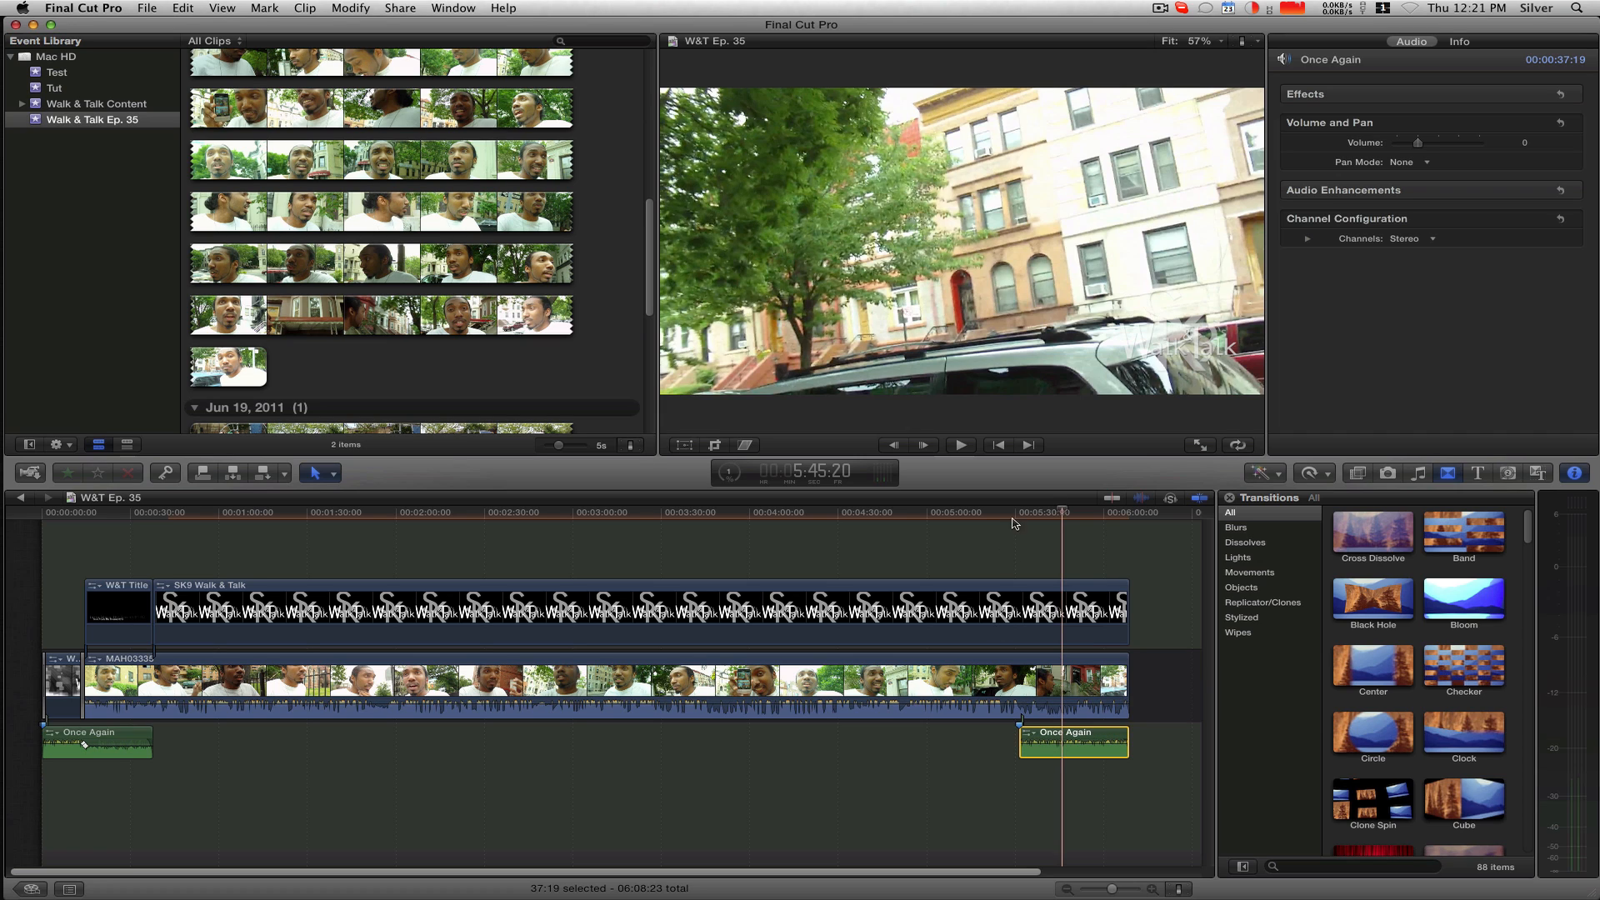
Step: Trim the end of the MAH03335 clip to about 6:08:12 and move the copied Once Again clip to end at about 6:10:26
{"action": "left_click", "coordinate": [1119, 518]}
{"action": "scroll", "coordinate": [1117, 518], "scroll_direction": "right", "scroll_amount": 2}
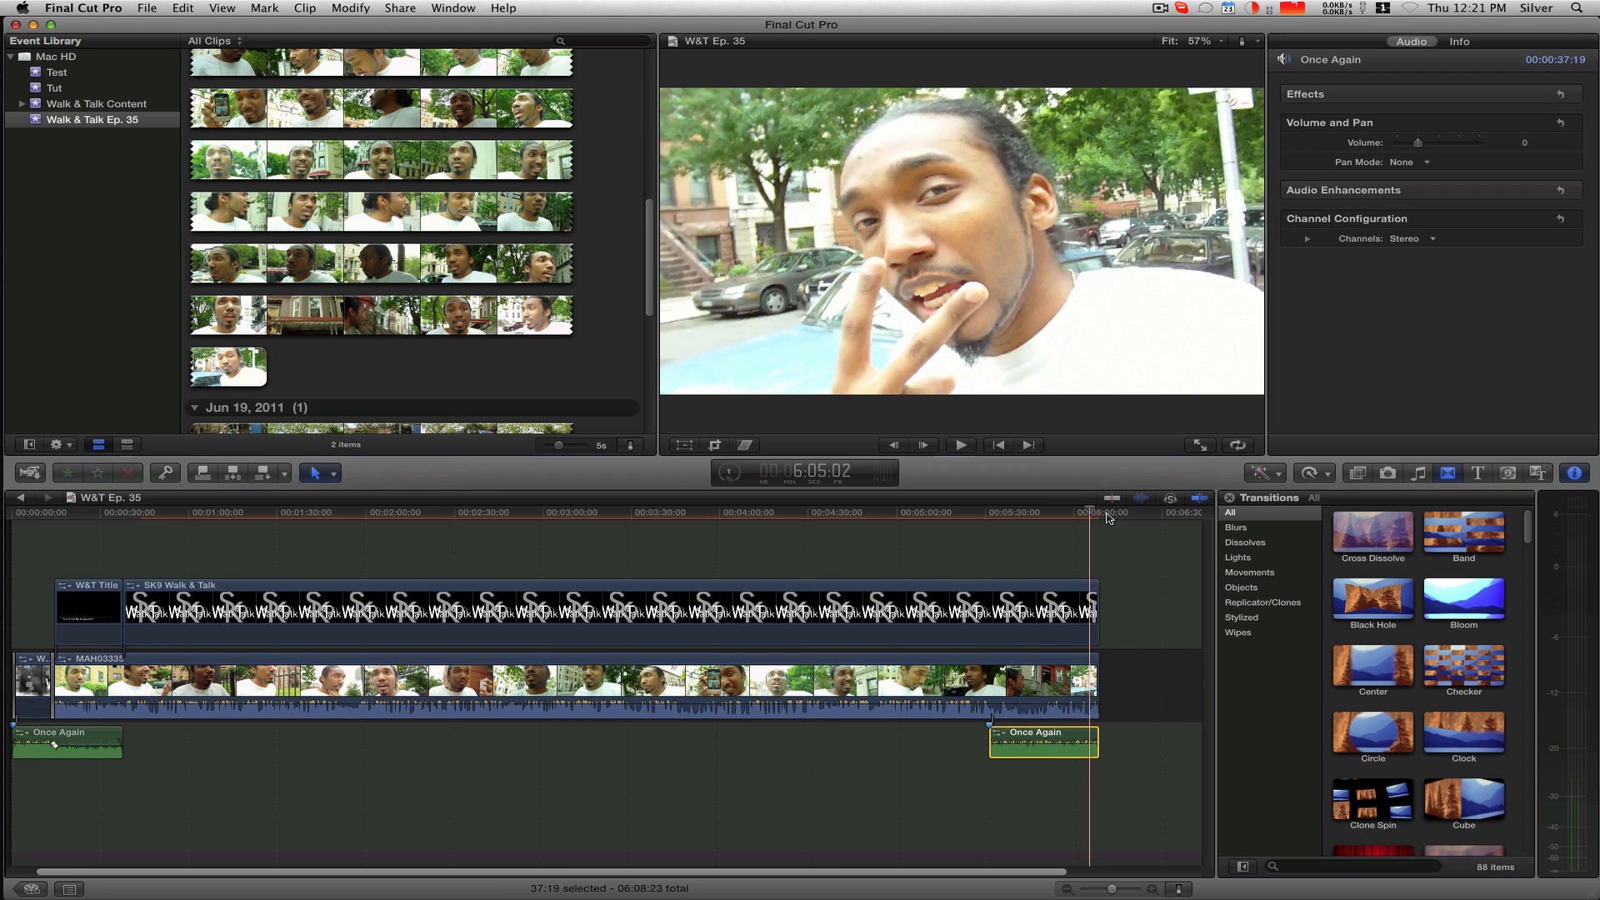
{"action": "left_click", "coordinate": [1091, 515]}
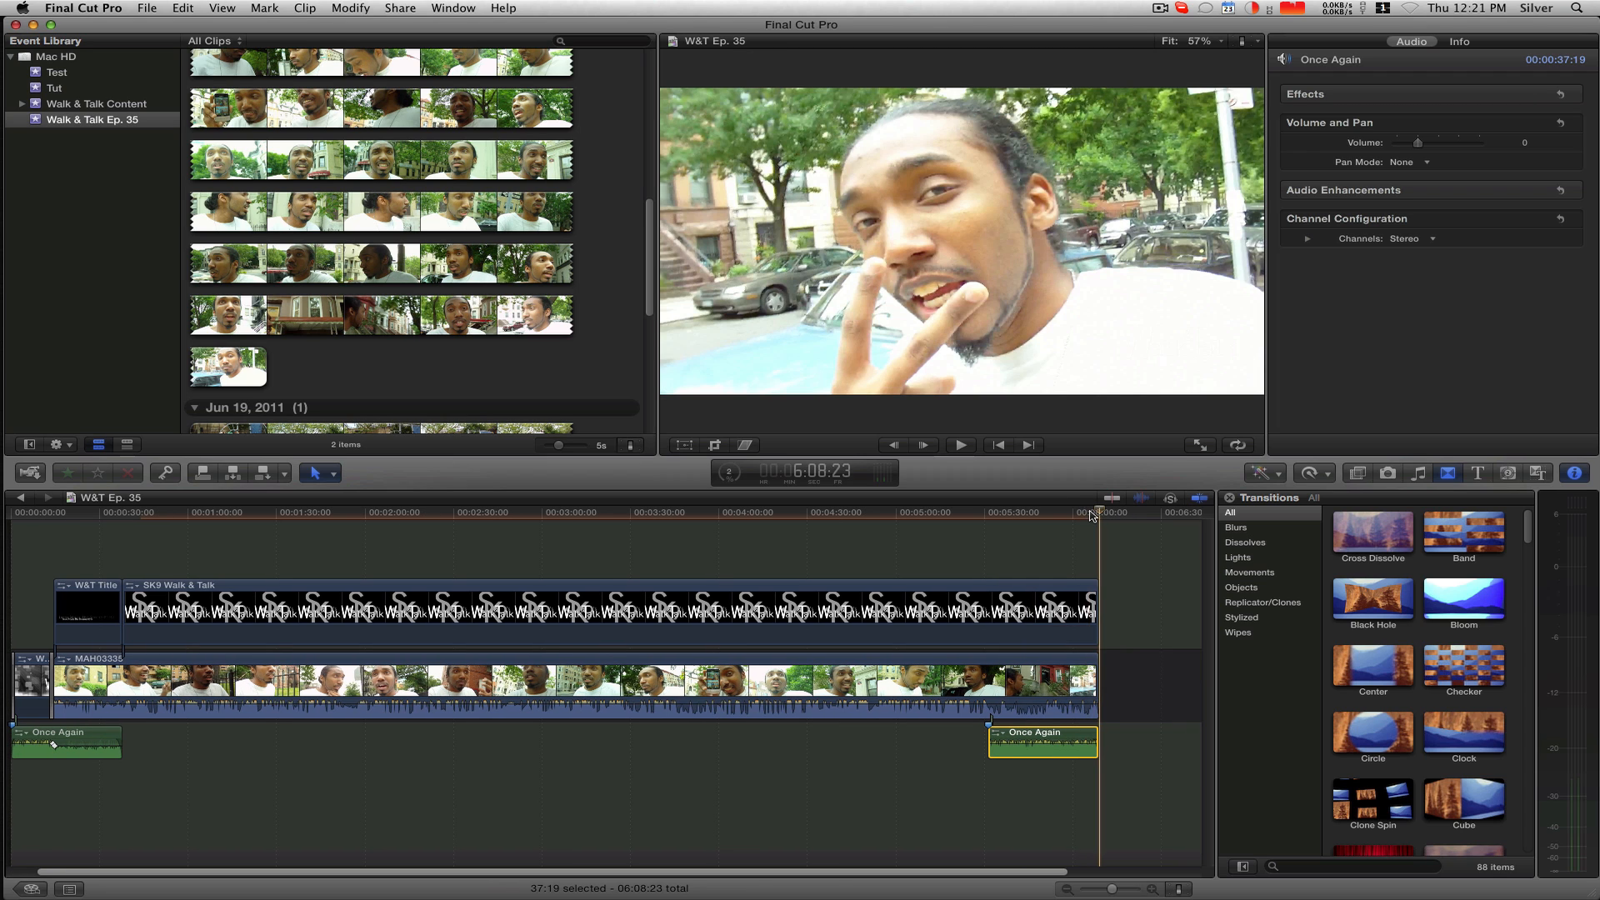
{"action": "key", "text": "super+equal"}
{"action": "key", "text": "super+equal"}
{"action": "key", "text": "super+equal"}
{"action": "key", "text": "super+equal"}
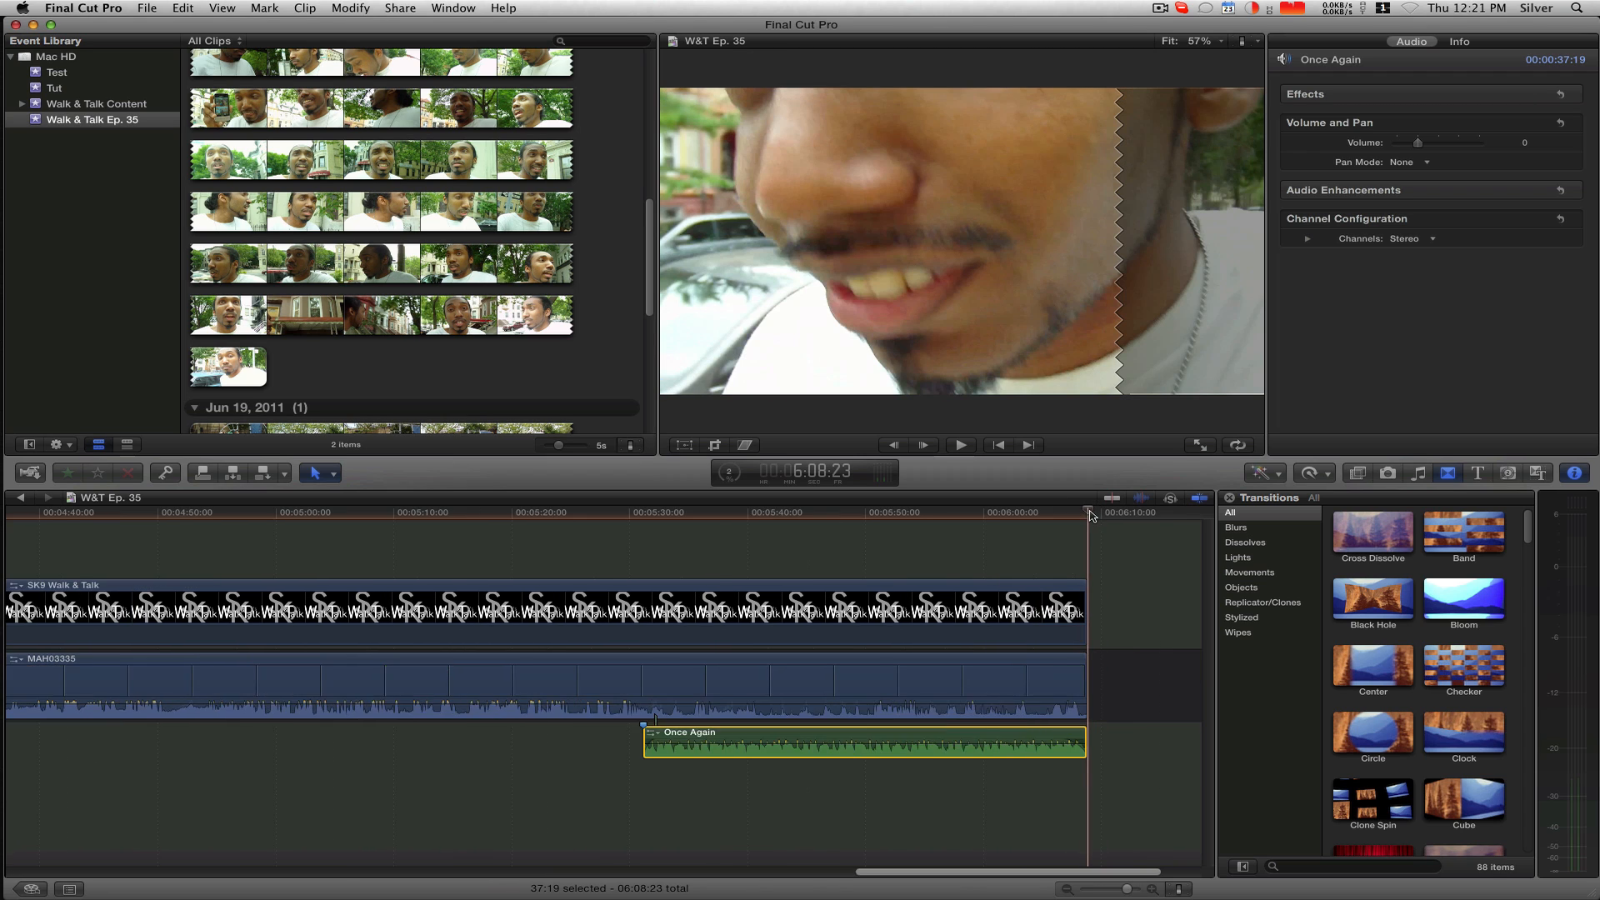
{"action": "left_click", "coordinate": [1060, 516]}
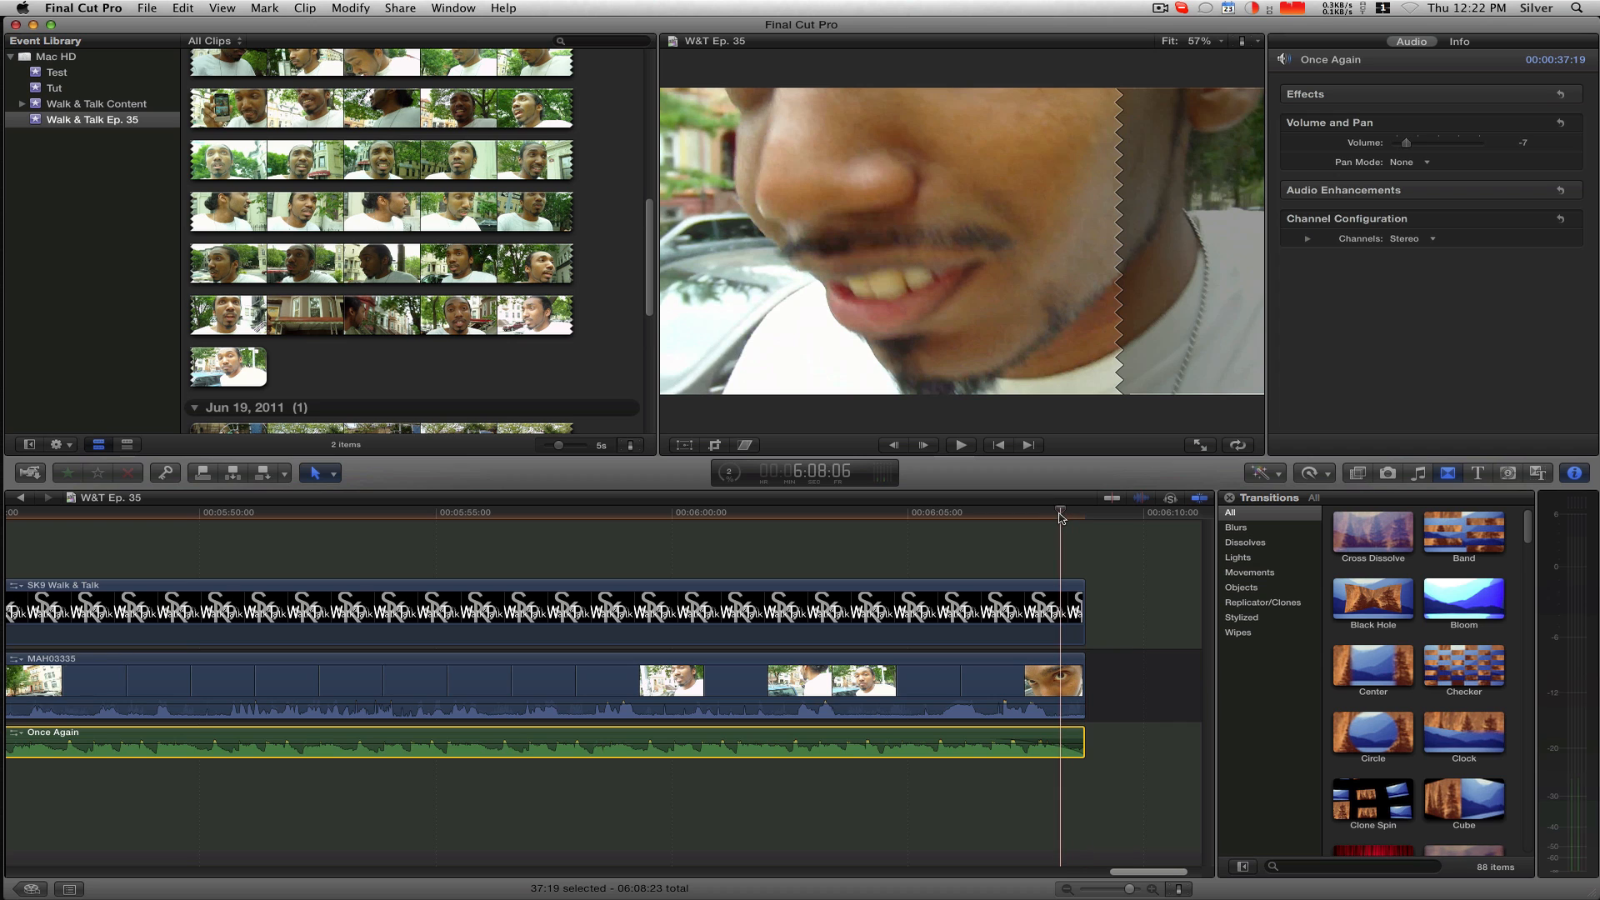
{"action": "left_click_drag", "start_coordinate": [1059, 517], "coordinate": [1069, 517]}
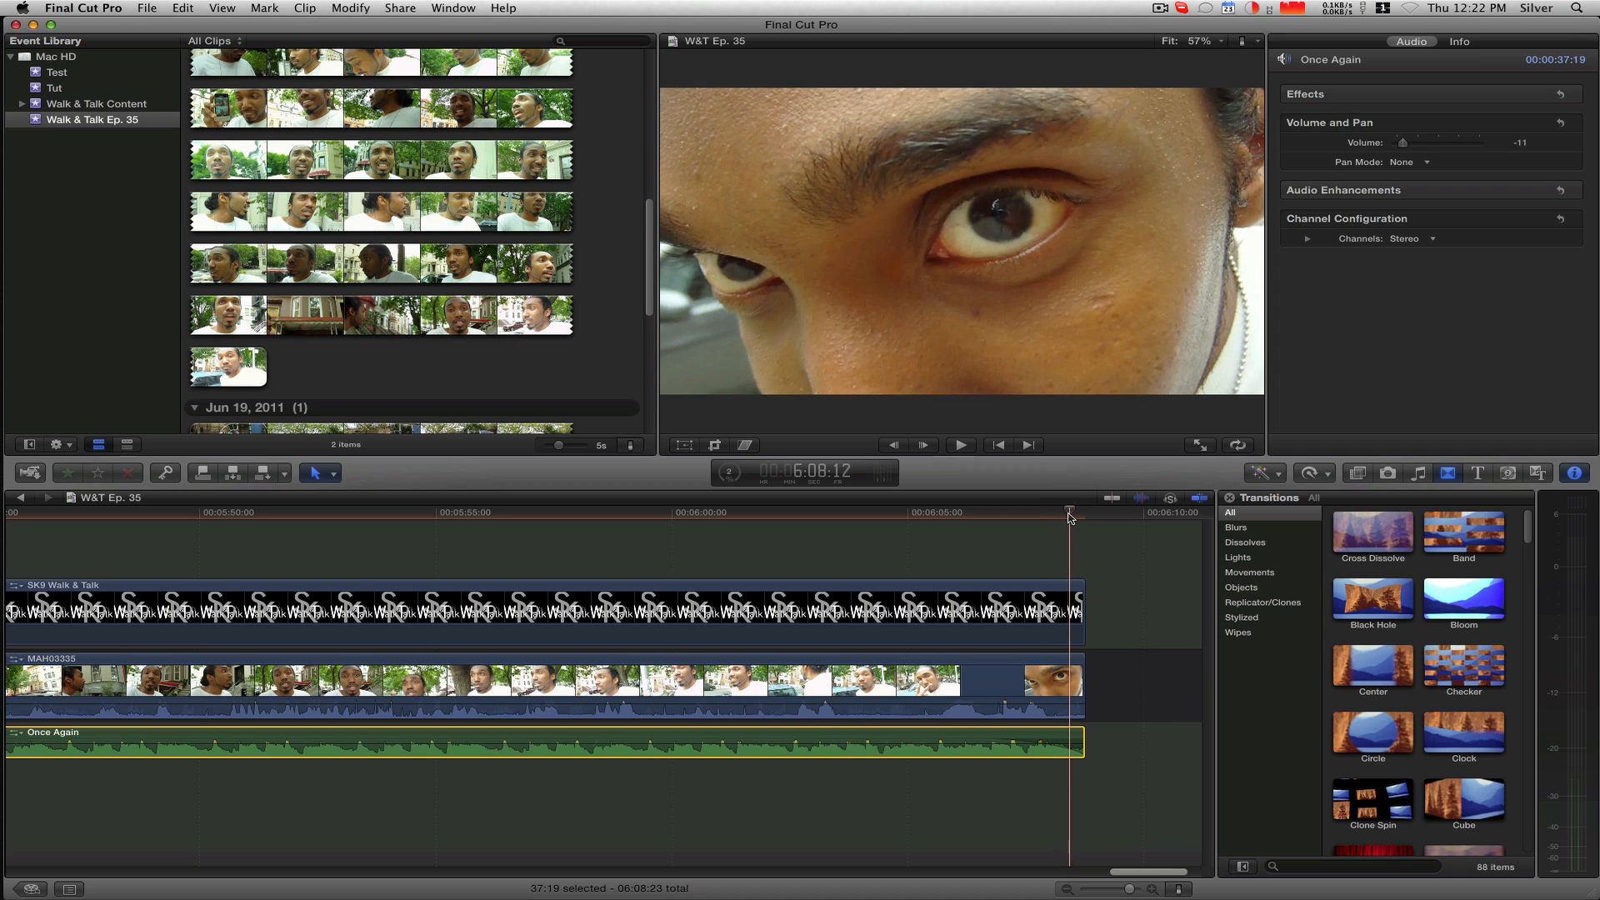
{"action": "left_click", "coordinate": [1070, 679]}
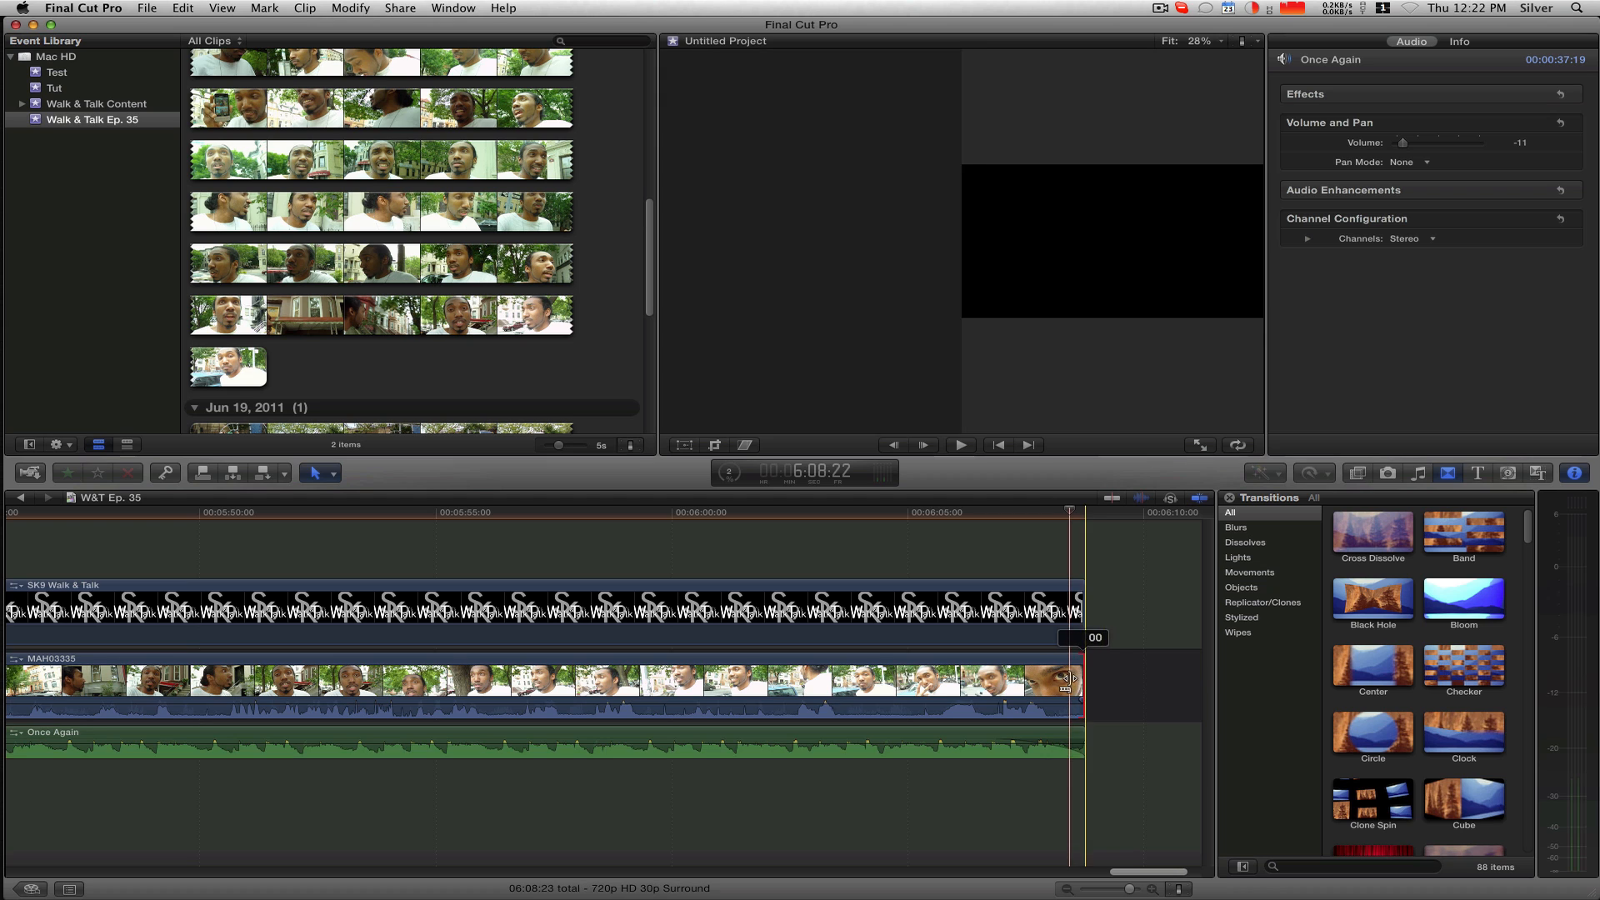
{"action": "left_click_drag", "start_coordinate": [1070, 679], "coordinate": [1173, 739]}
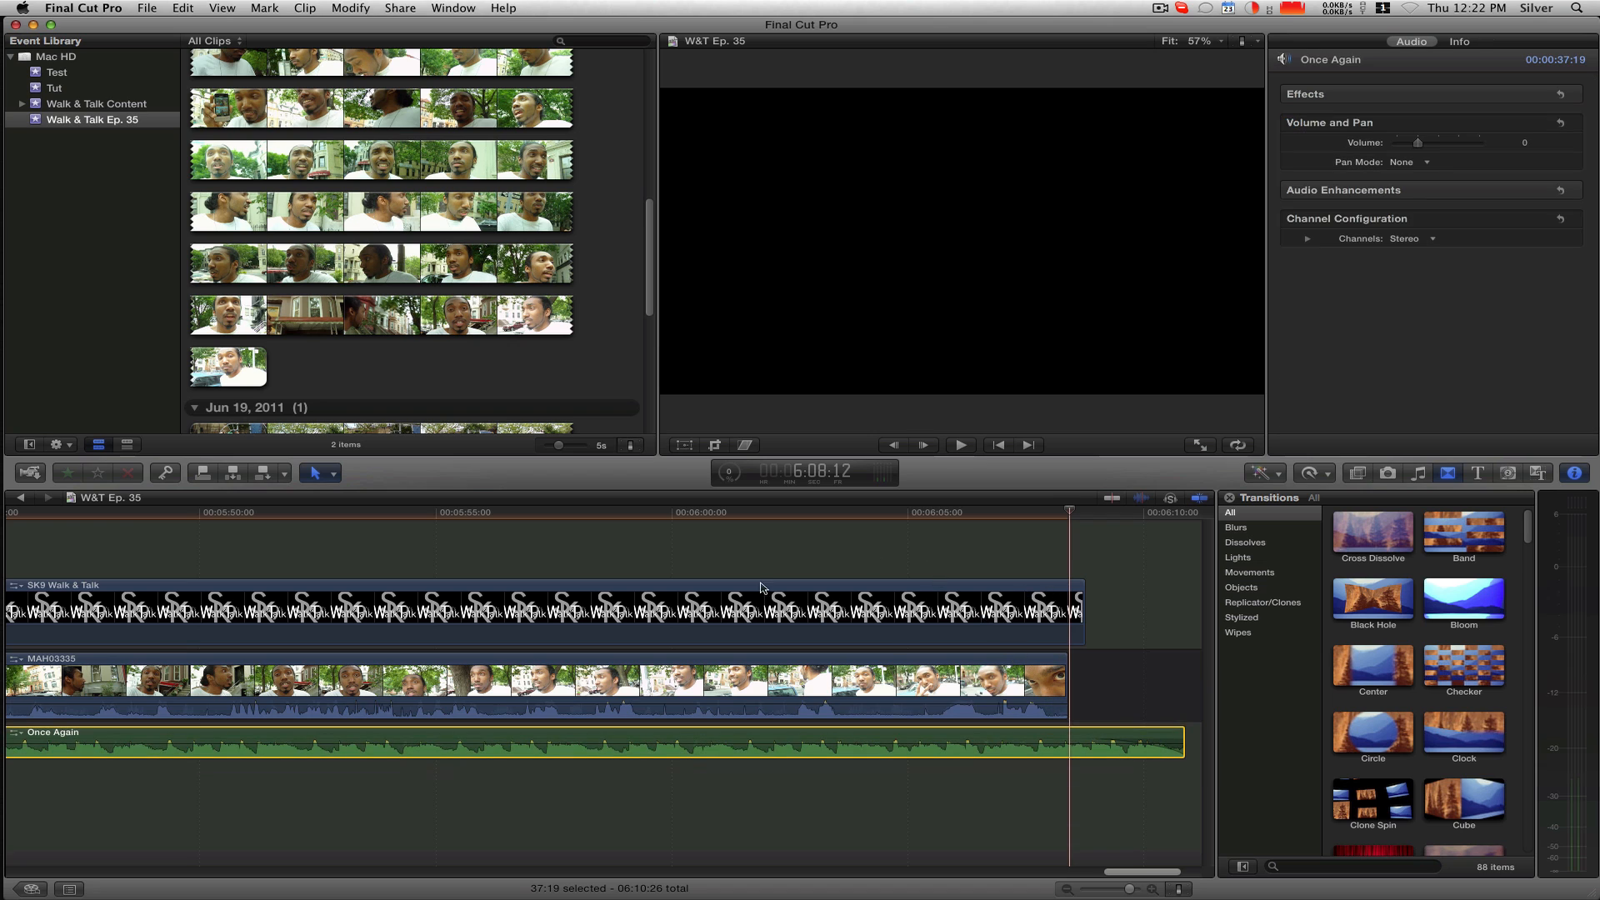
Step: Skim back from the end of the W&T Ep. 35 project and fit the whole project in the timeline
{"action": "key", "text": "super+minus"}
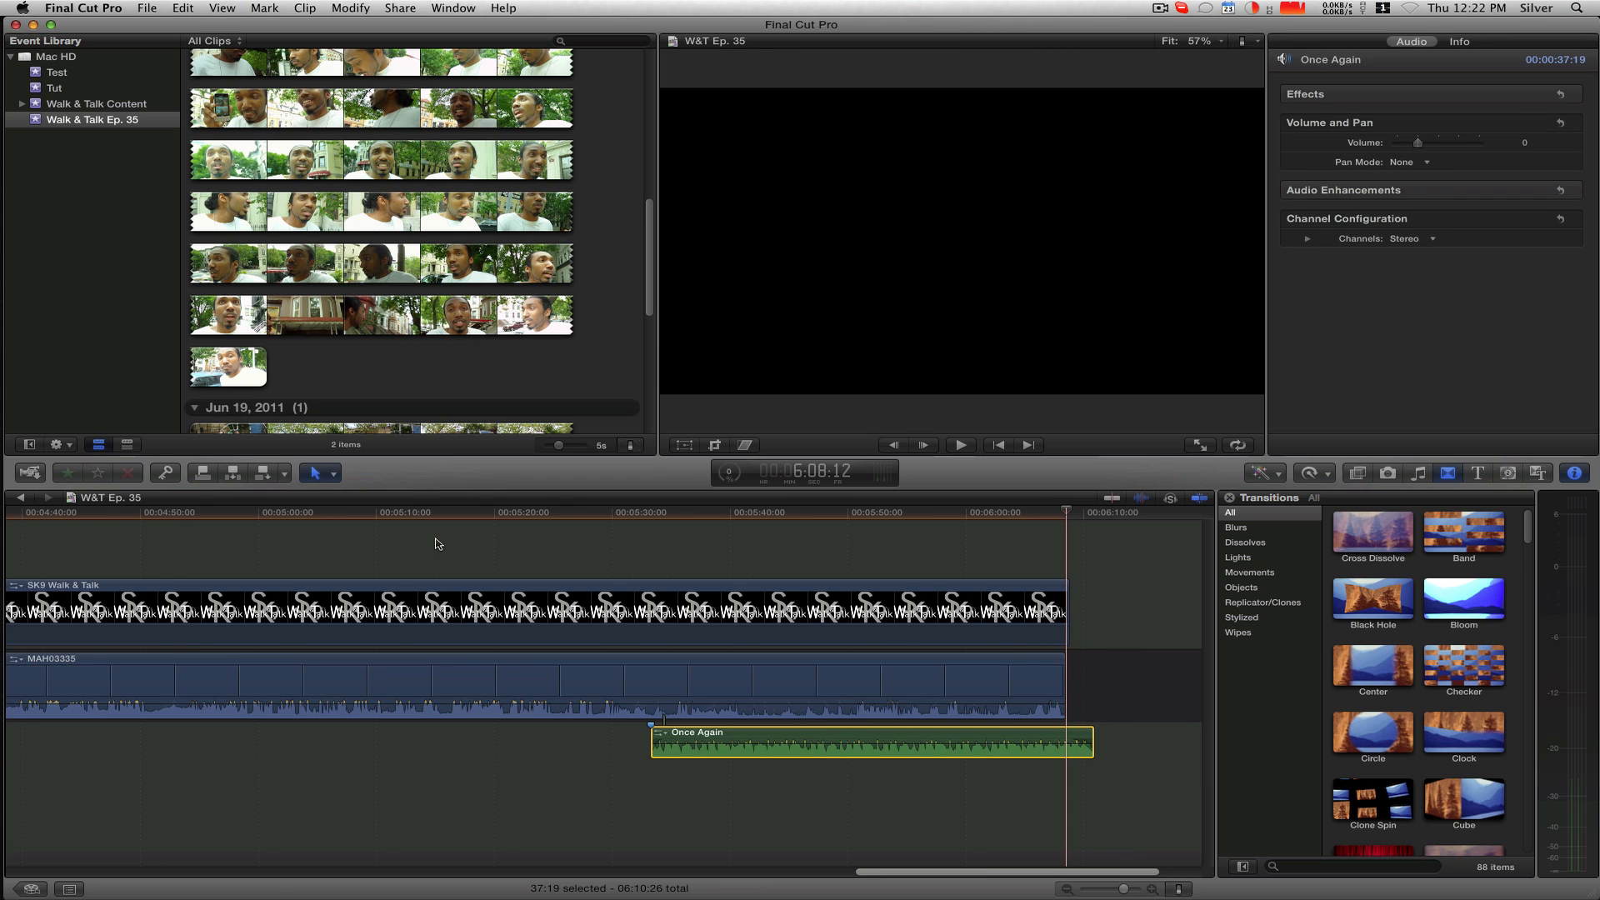
{"action": "left_click_drag", "start_coordinate": [375, 518], "coordinate": [26, 522]}
{"action": "key", "text": "shift+z"}
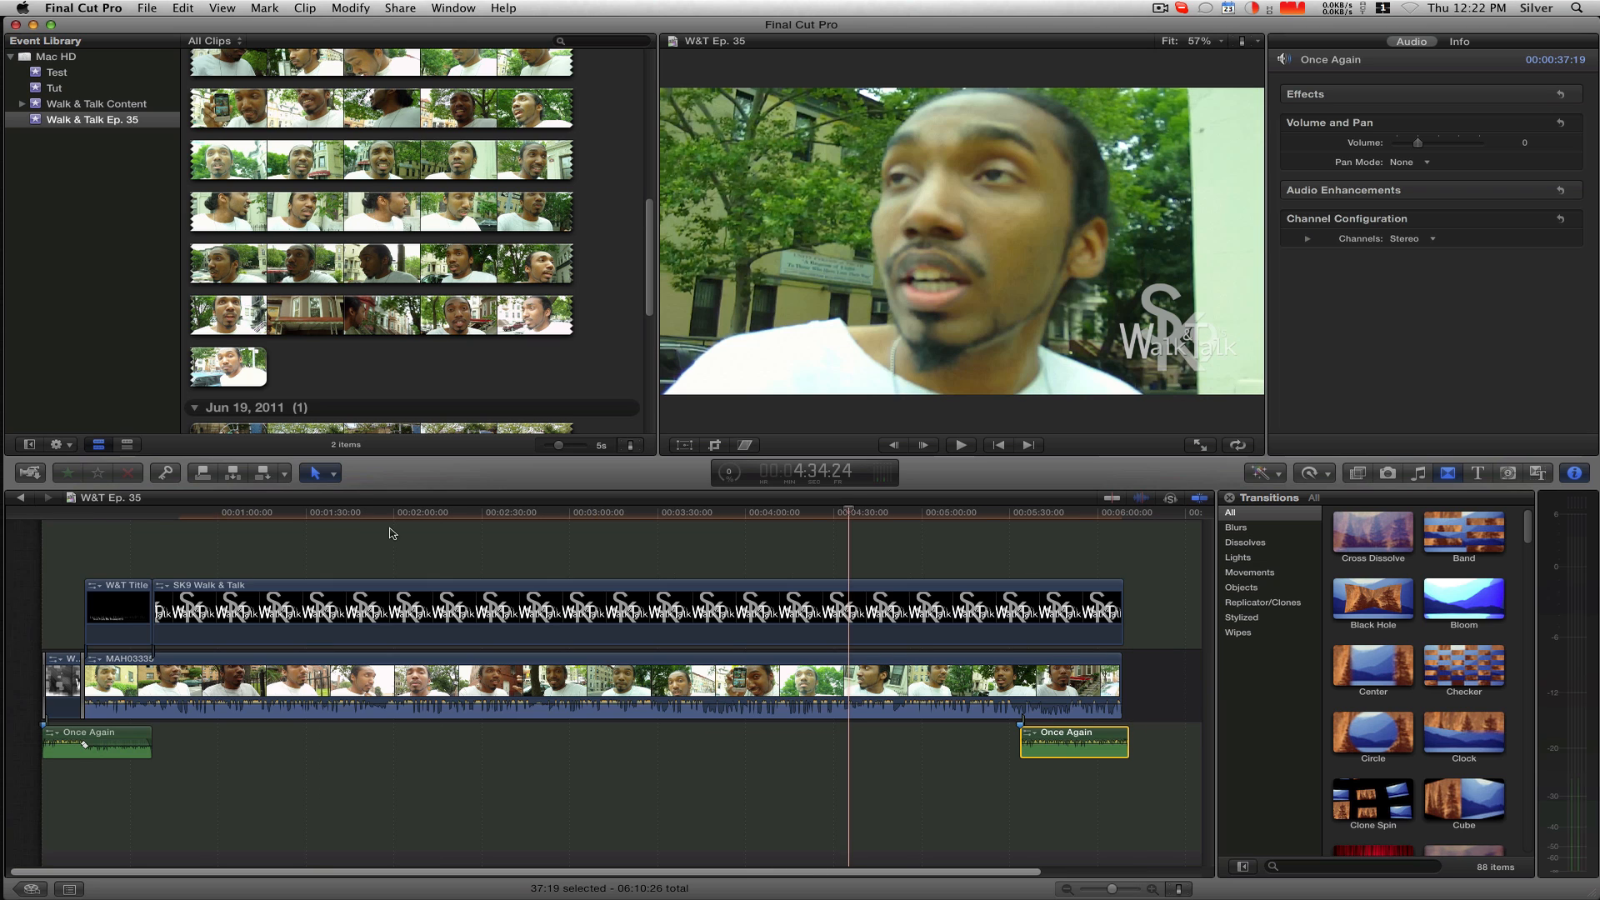